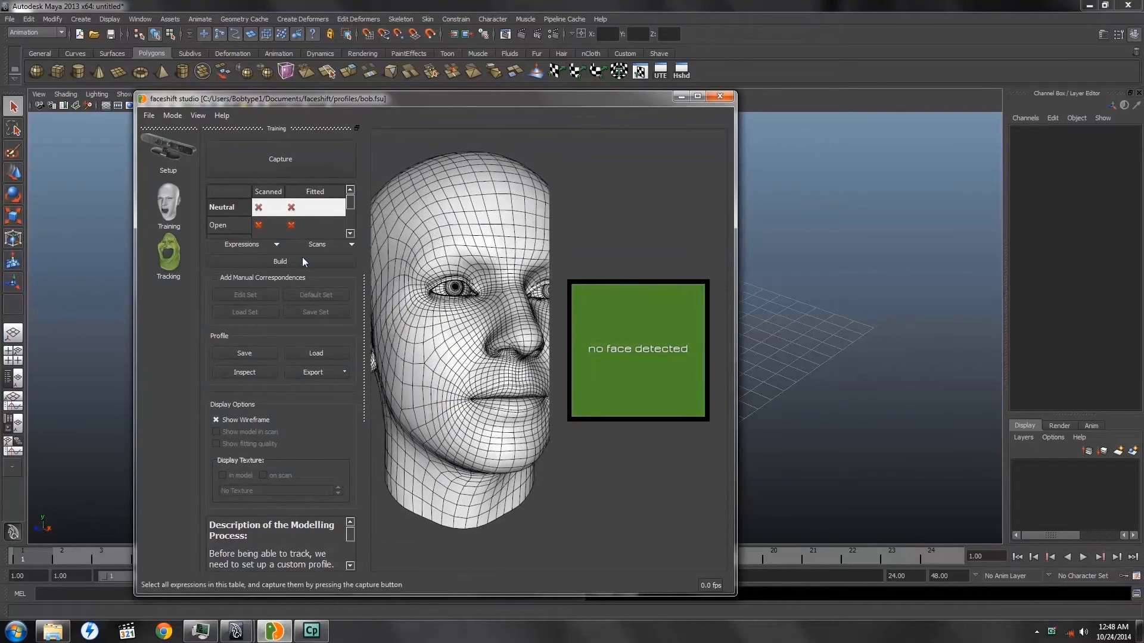
Make sure Network Streaming is enabled in faceshift studio's Tracking mode, and switch to Maya
{"action": "left_click", "coordinate": [162, 255]}
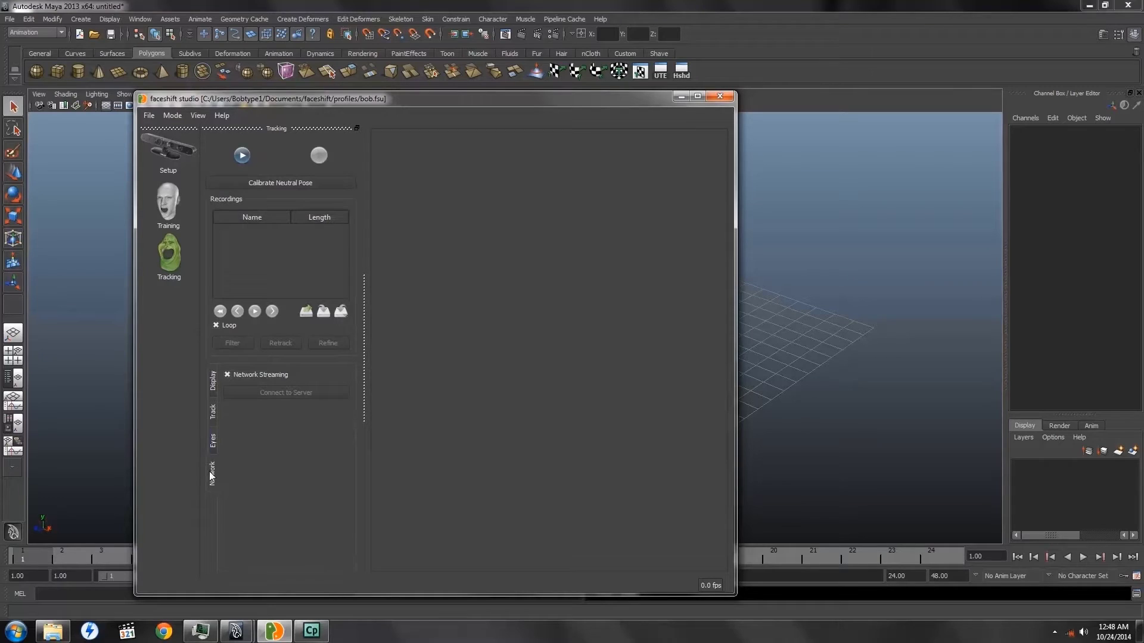
{"action": "left_click", "coordinate": [227, 375]}
{"action": "left_click", "coordinate": [753, 38]}
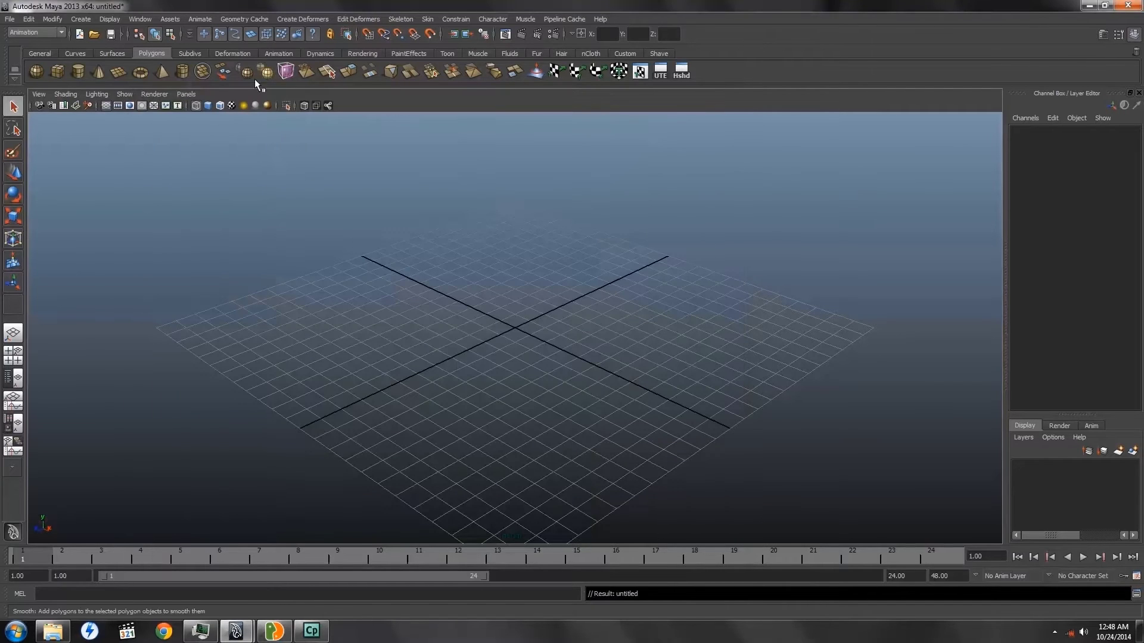
Launch the faceshiftForMaya plug-in and connect it to host 127.0.0.1 on port 33433
{"action": "left_click", "coordinate": [10, 20]}
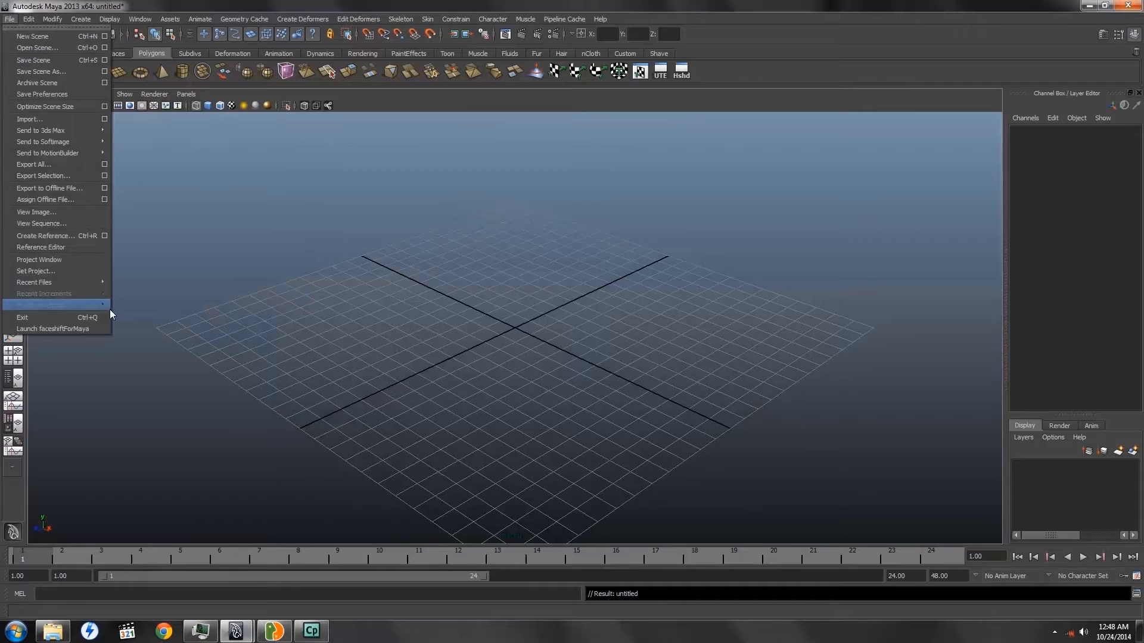
{"action": "left_click", "coordinate": [76, 329]}
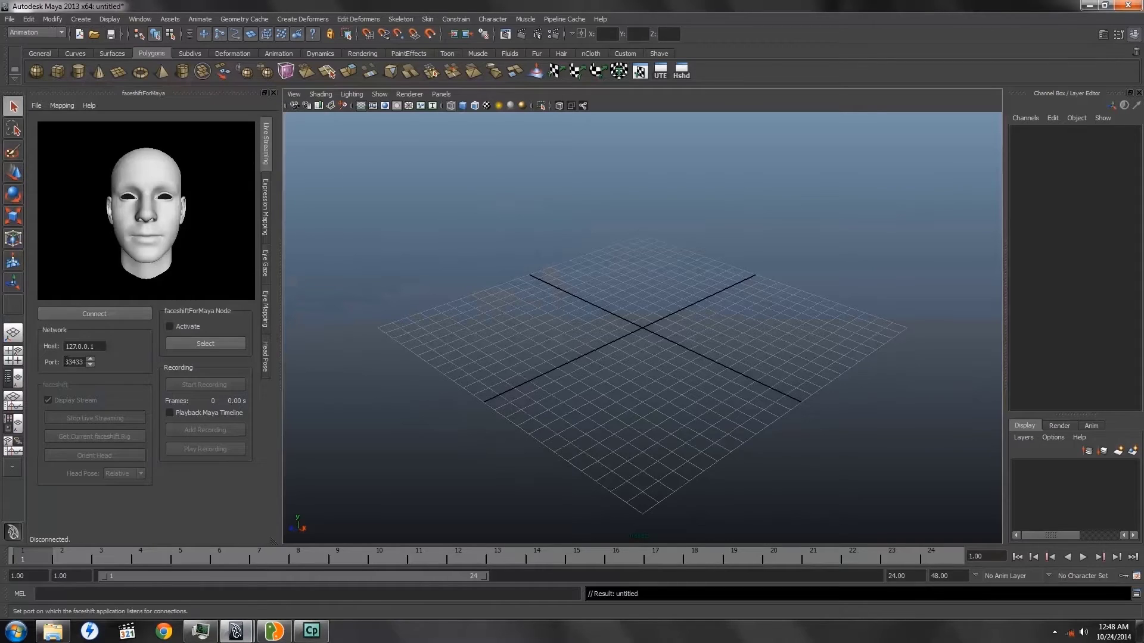
{"action": "left_click", "coordinate": [89, 314]}
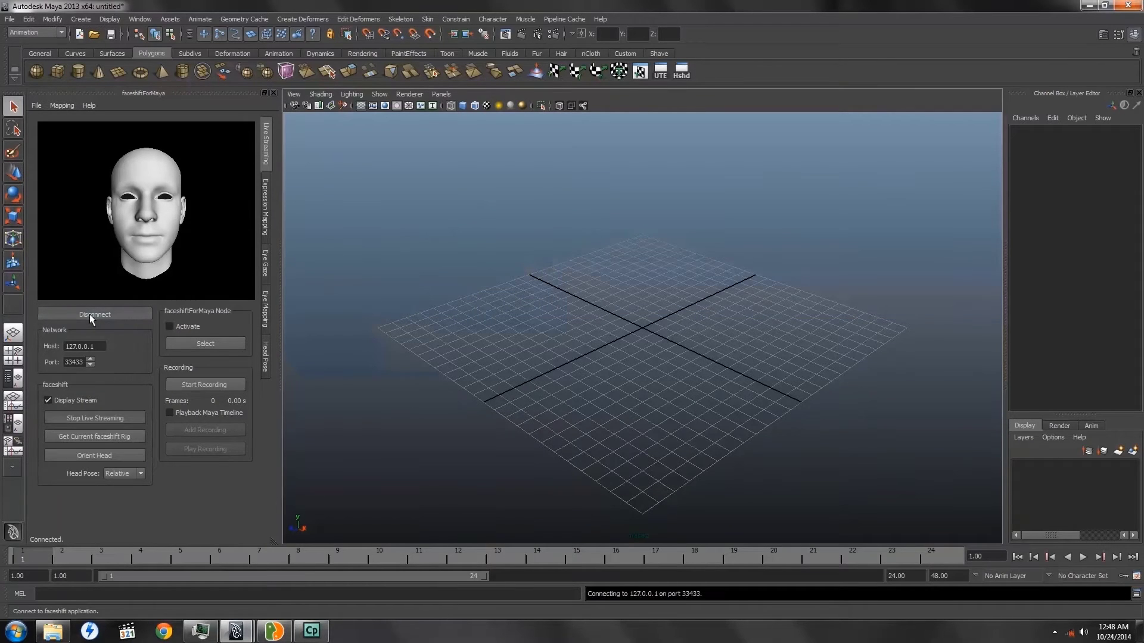
Load the Macaw example scene from the faceshiftForMaya plug-in and minimize the Outliner window covering the view
{"action": "left_click", "coordinate": [37, 106]}
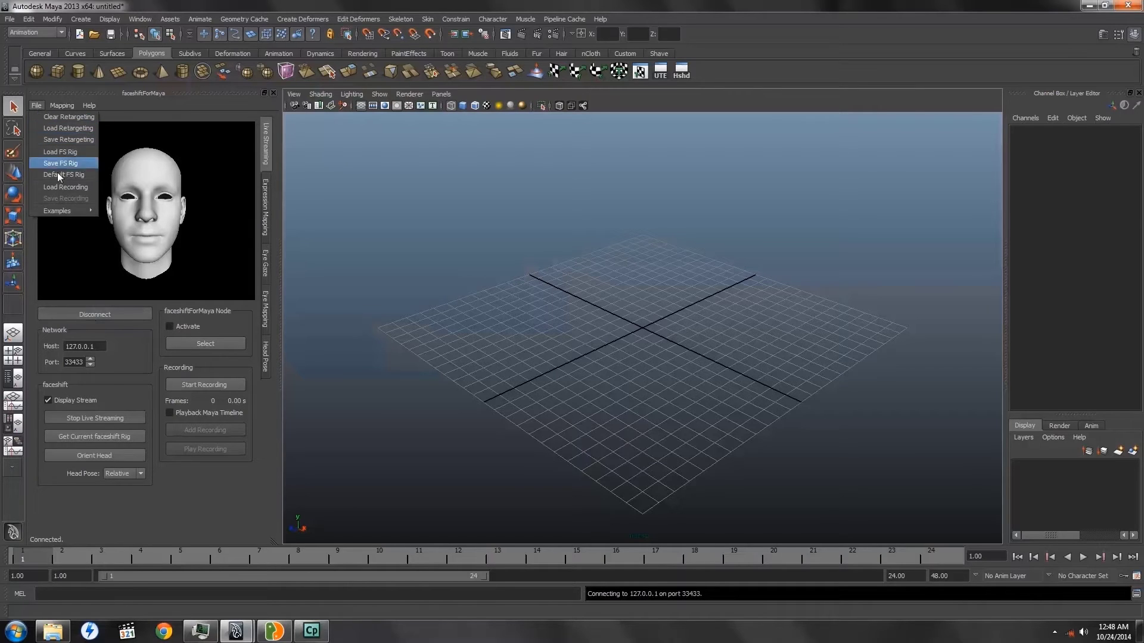
{"action": "mouse_move", "coordinate": [70, 209]}
{"action": "mouse_move", "coordinate": [113, 209]}
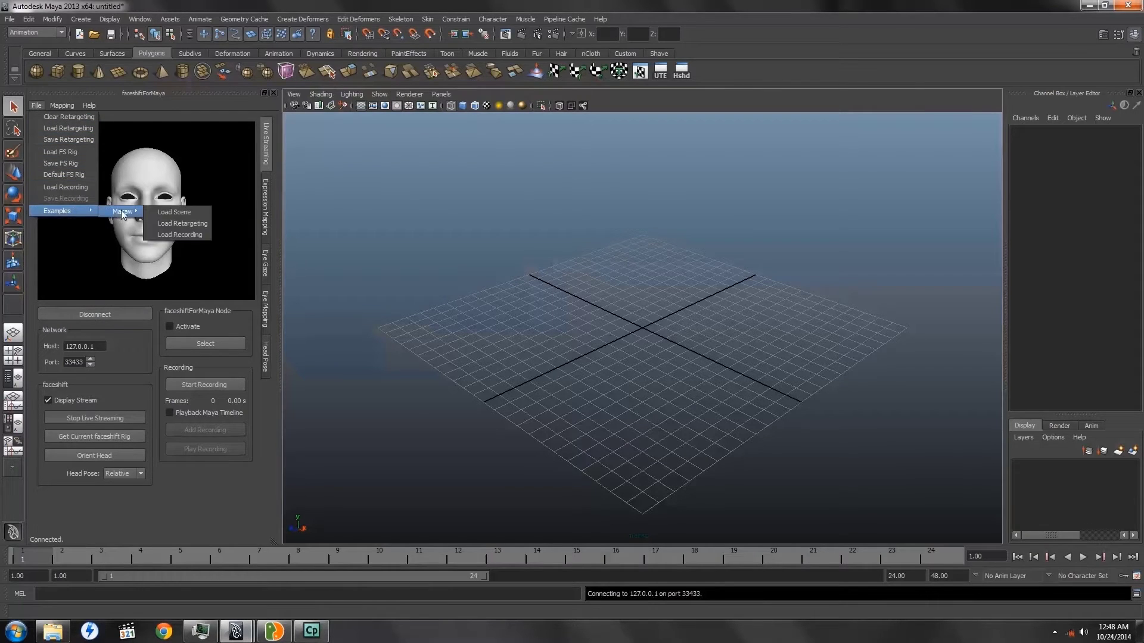
{"action": "left_click", "coordinate": [168, 212]}
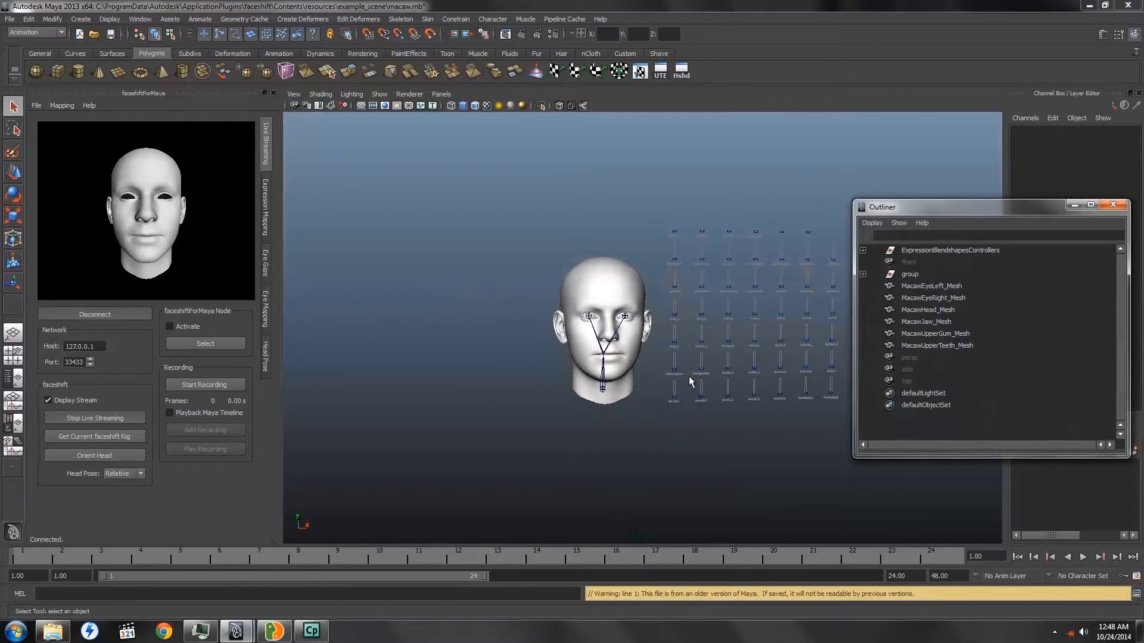
{"action": "left_click", "coordinate": [1074, 205]}
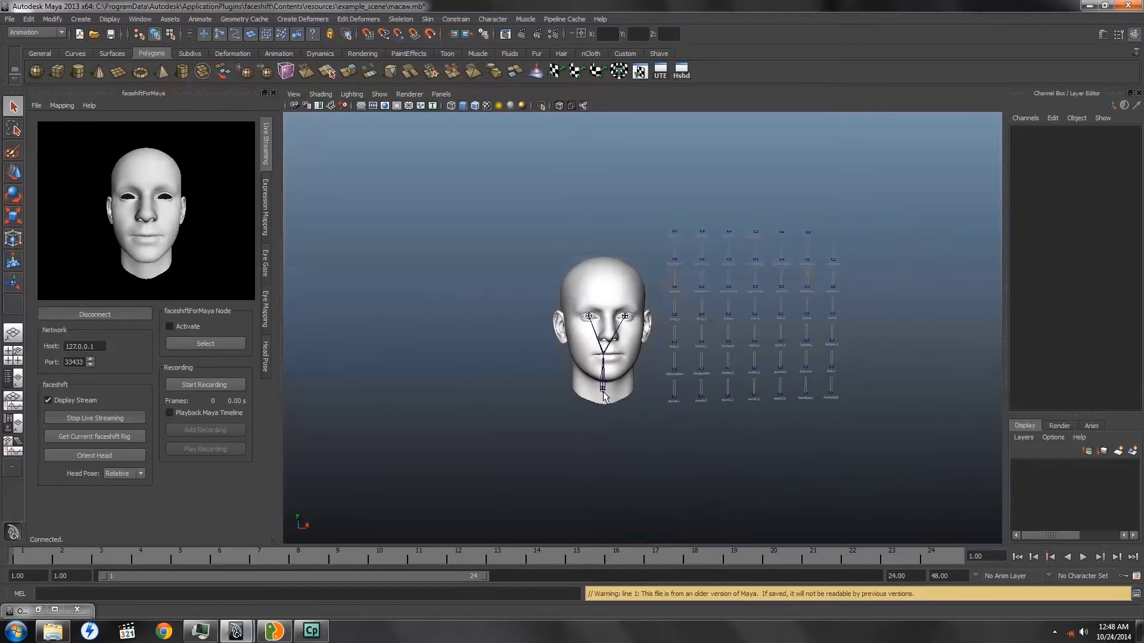
Select the MouthLeft slider handle in the controller grid beside the head and examine it up close
{"action": "scroll", "coordinate": [681, 343], "scroll_direction": "up", "scroll_amount": 3}
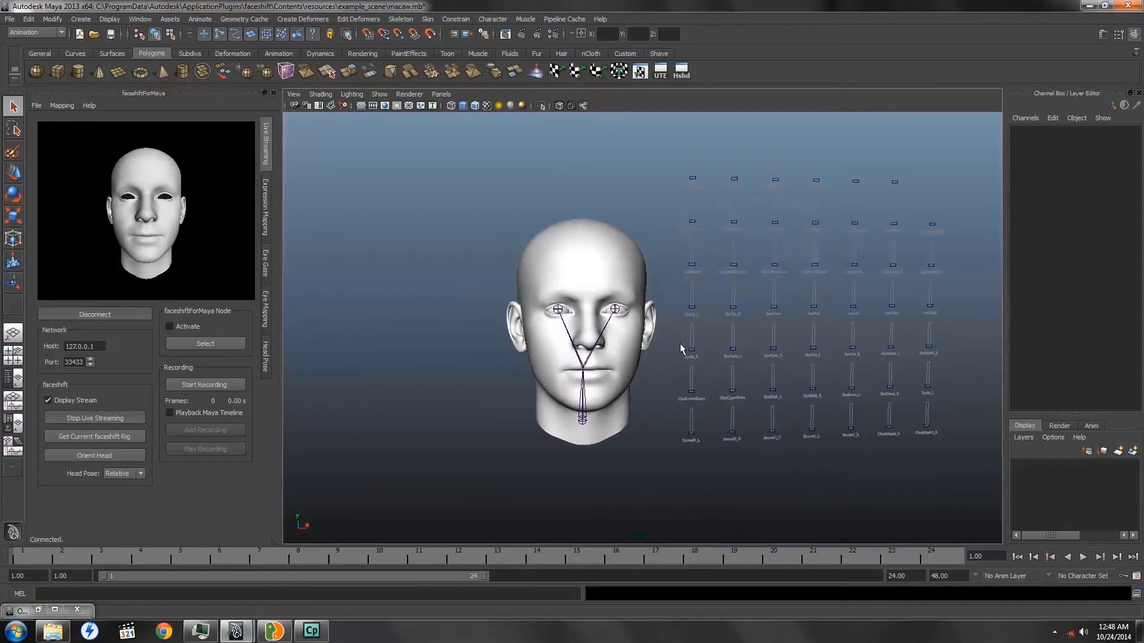
{"action": "middle_click_drag", "start_coordinate": [680, 343], "coordinate": [603, 451], "text": "alt"}
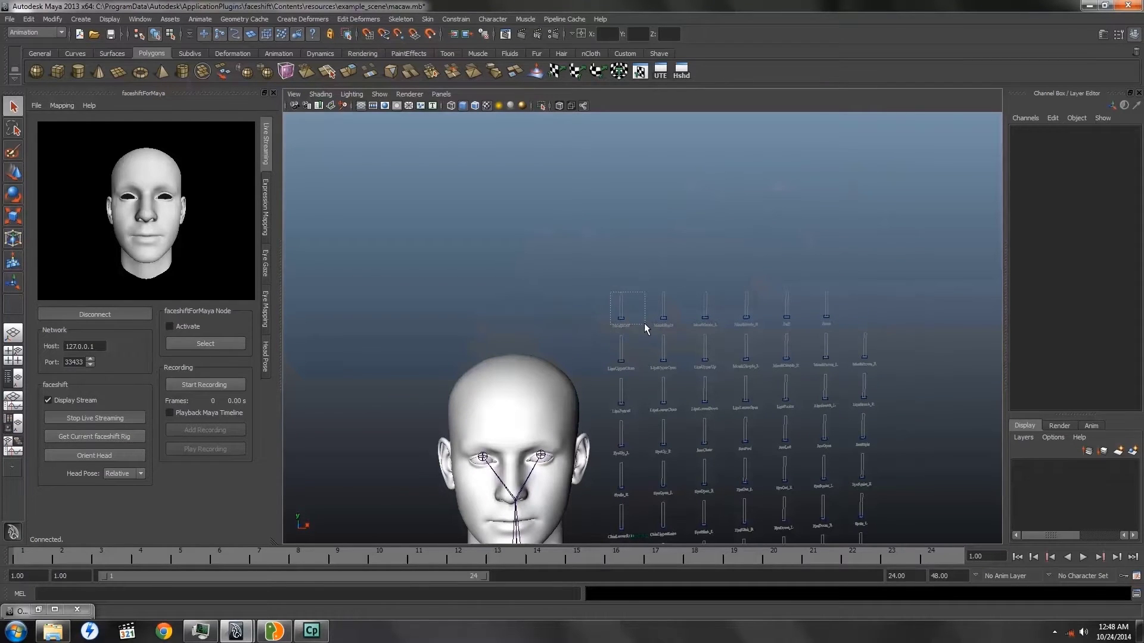
{"action": "left_click_drag", "start_coordinate": [645, 325], "coordinate": [644, 329]}
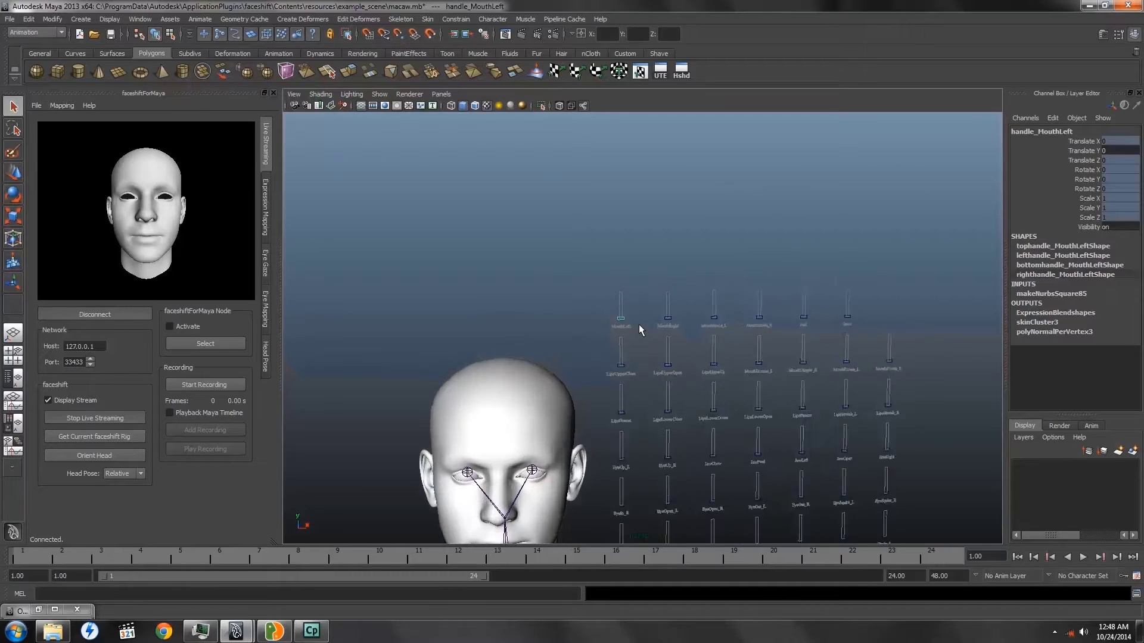
{"action": "key", "text": "f"}
{"action": "scroll", "coordinate": [802, 361], "scroll_direction": "down", "scroll_amount": 15}
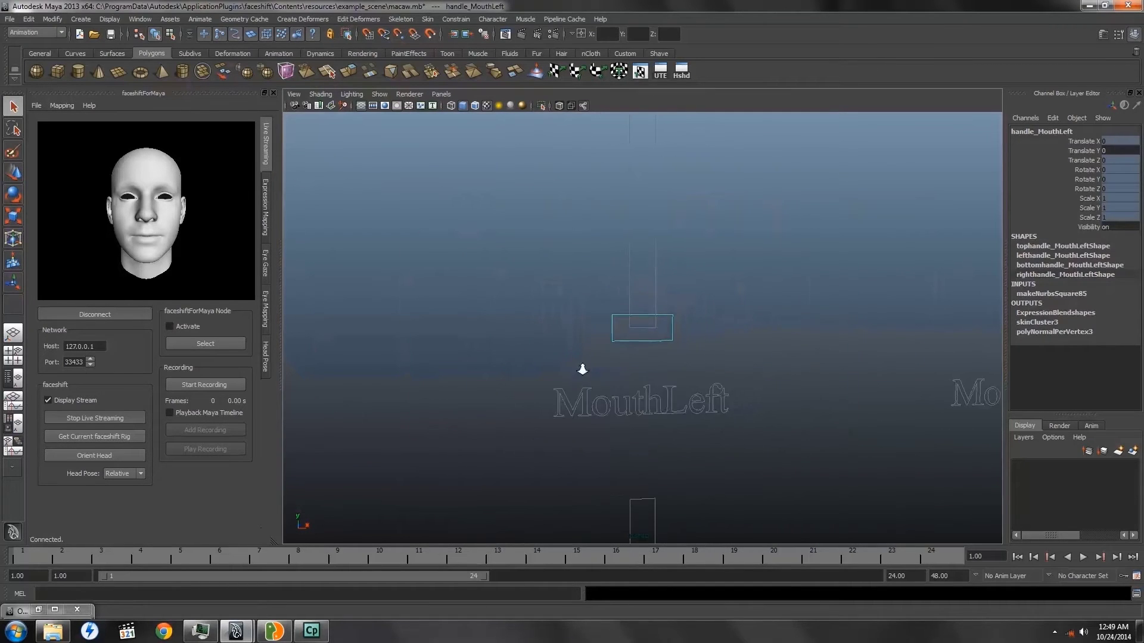
{"action": "left_click_drag", "start_coordinate": [582, 369], "coordinate": [624, 406], "text": "alt"}
Try moving the MouthLeft slider handle with the Move tool while viewing the head and controllers together
{"action": "key", "text": "w"}
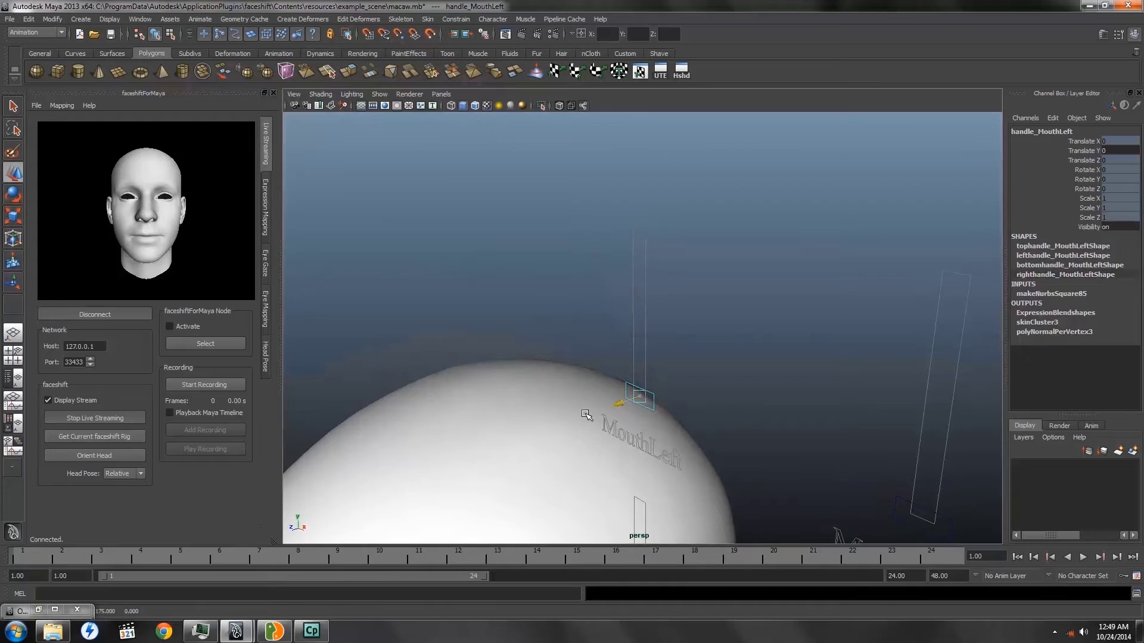
{"action": "left_click", "coordinate": [658, 404]}
{"action": "left_click_drag", "start_coordinate": [727, 441], "coordinate": [671, 343], "text": "alt"}
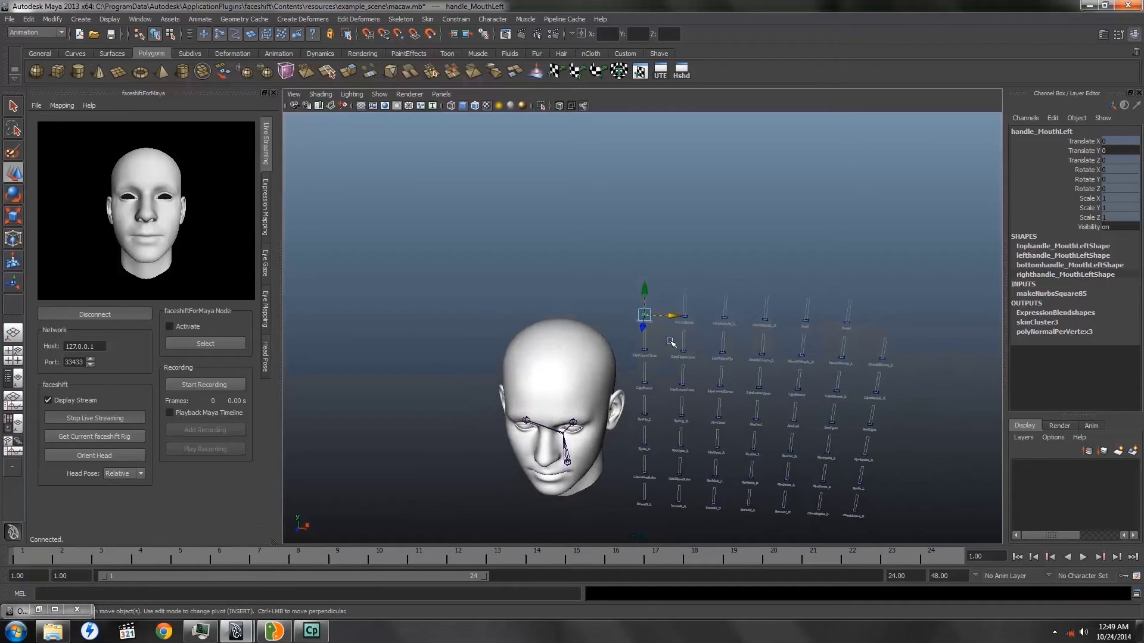
{"action": "left_click_drag", "start_coordinate": [647, 295], "coordinate": [662, 316]}
{"action": "left_click_drag", "start_coordinate": [739, 365], "coordinate": [720, 349], "text": "alt"}
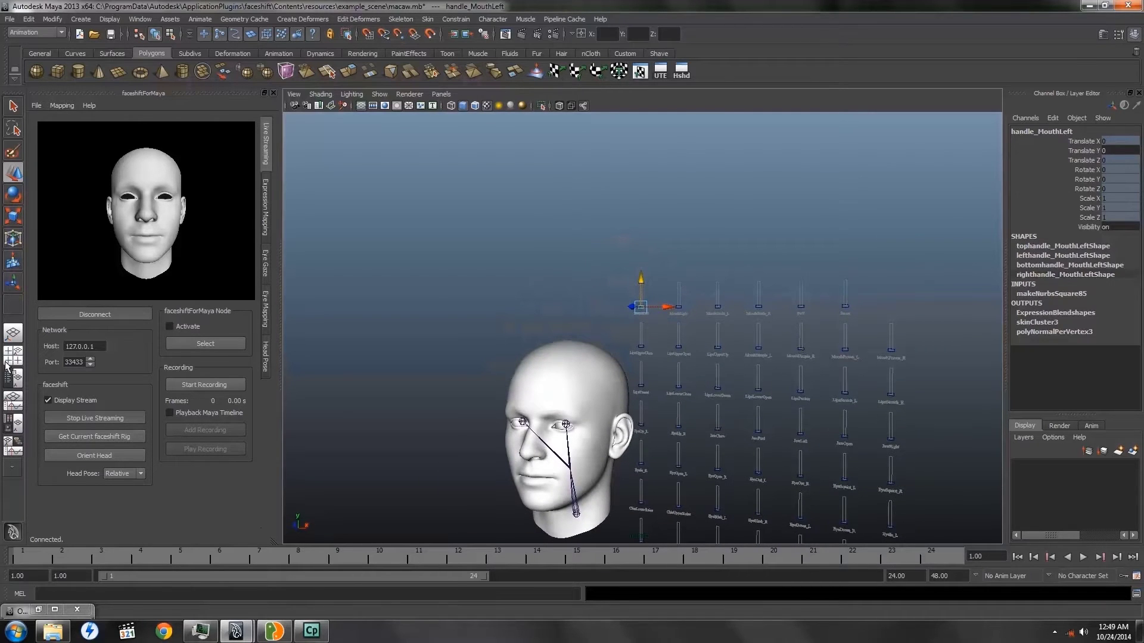
Inspect the controller_MouthLeft hierarchy under ExpressionBlendshapesControllers in the Outliner, including the children of handle_MouthLeft and handle_MouthLeft2
{"action": "left_click", "coordinate": [13, 360]}
{"action": "left_click", "coordinate": [38, 609]}
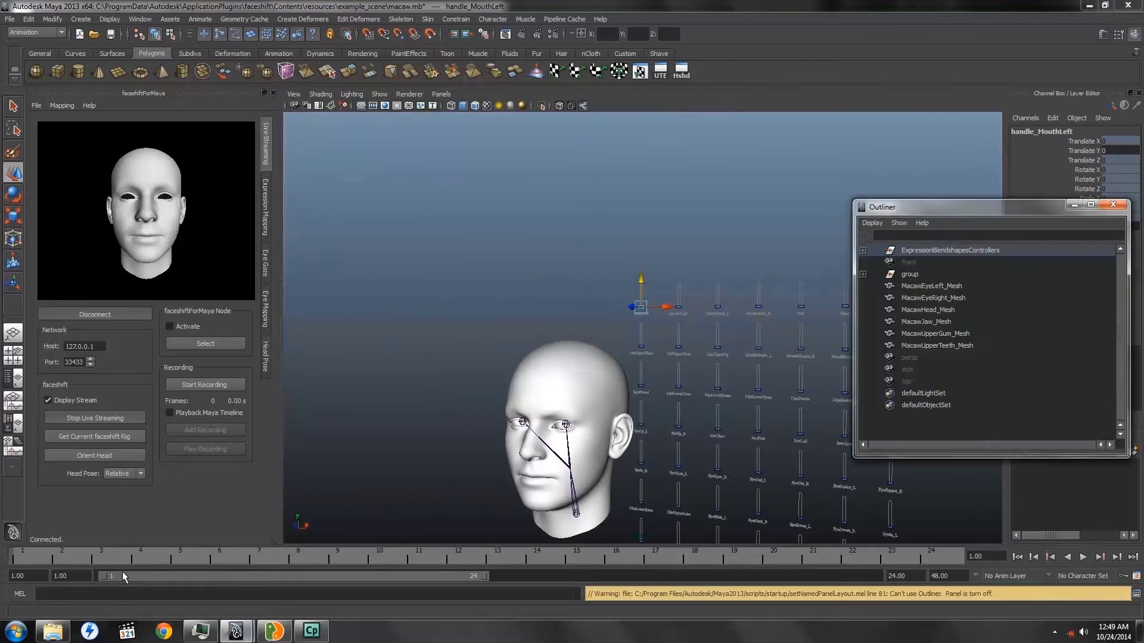
{"action": "left_click", "coordinate": [863, 251]}
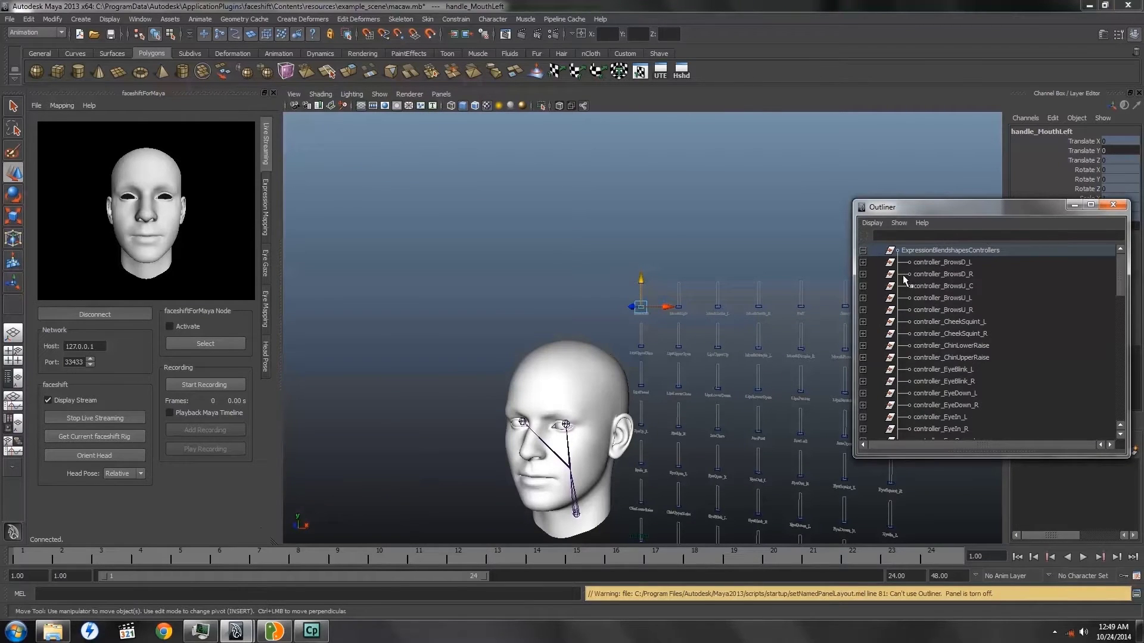
{"action": "scroll", "coordinate": [902, 274], "scroll_direction": "down", "scroll_amount": 10}
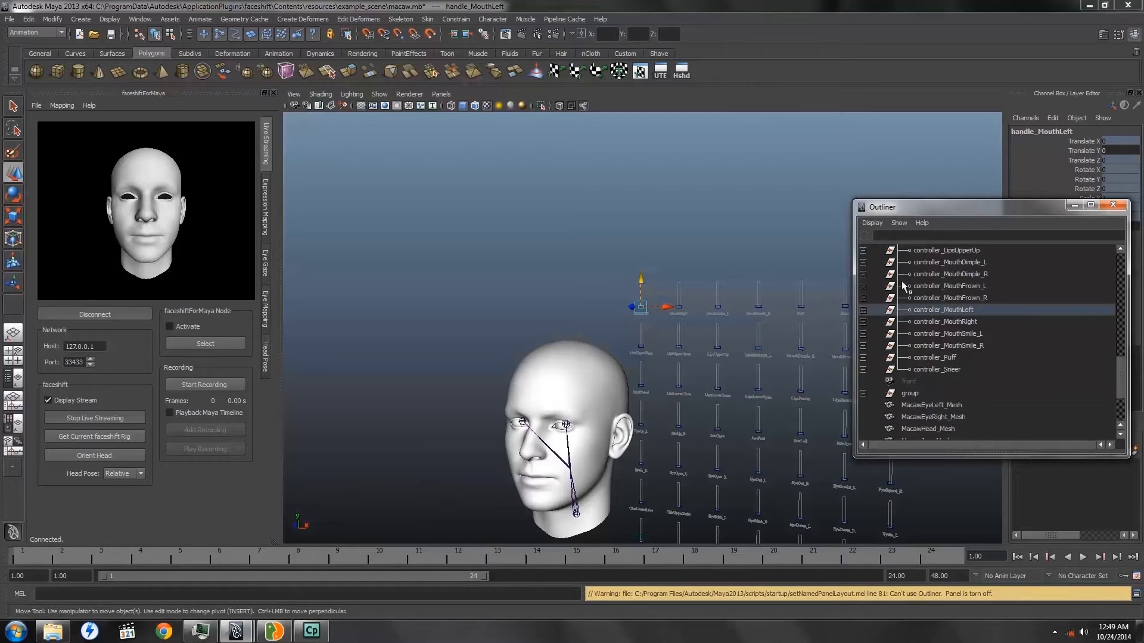
{"action": "left_click", "coordinate": [864, 310]}
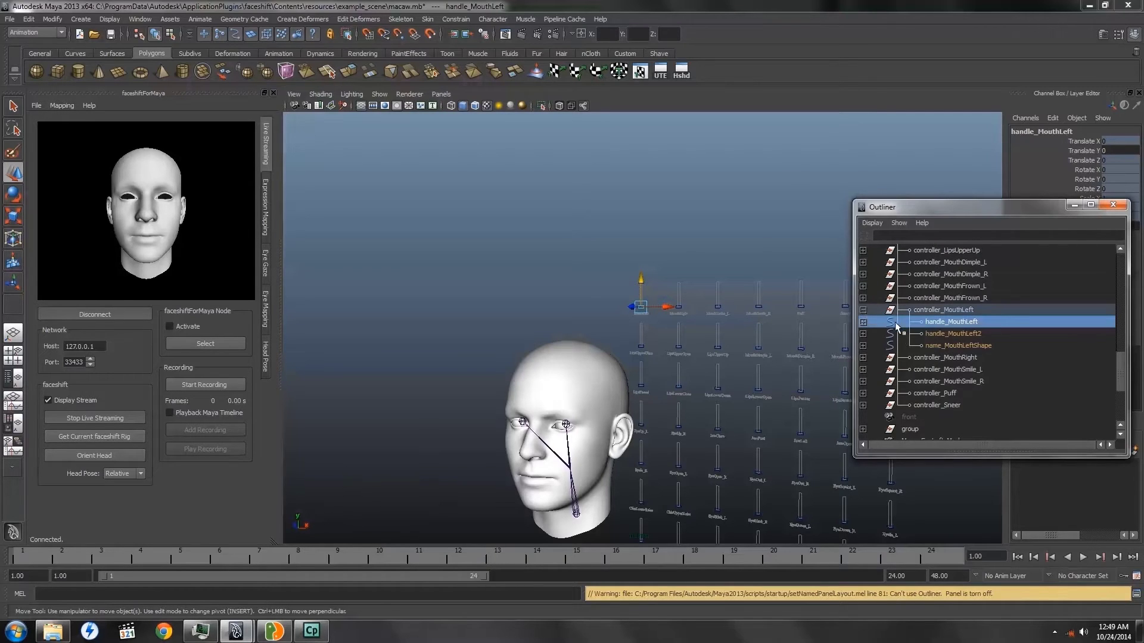
{"action": "left_click", "coordinate": [863, 321]}
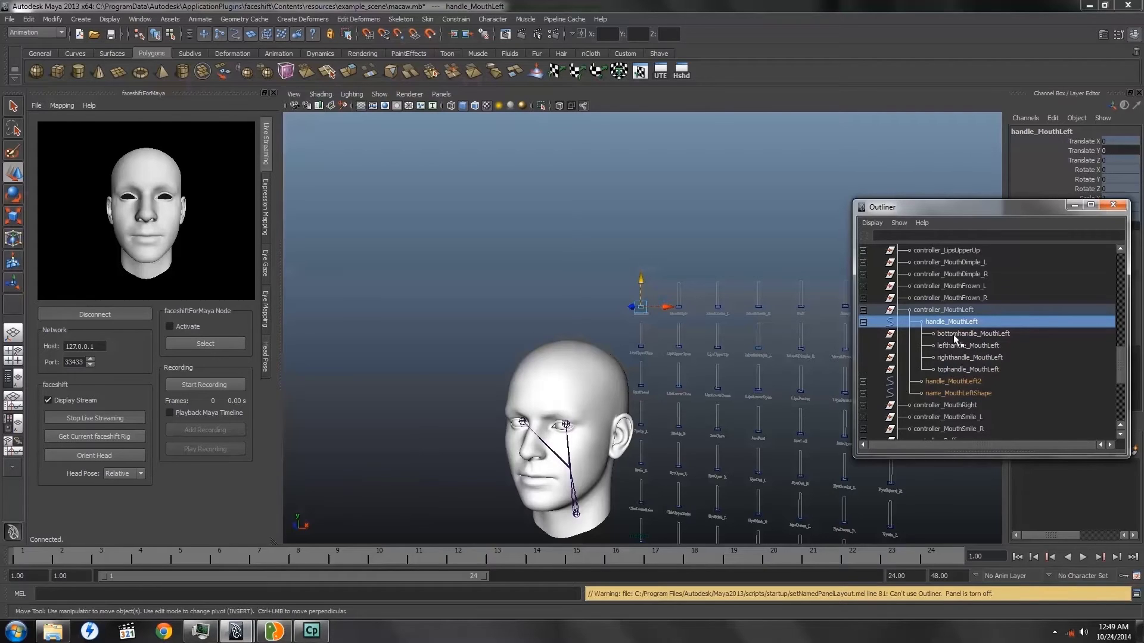
{"action": "left_click", "coordinate": [863, 382]}
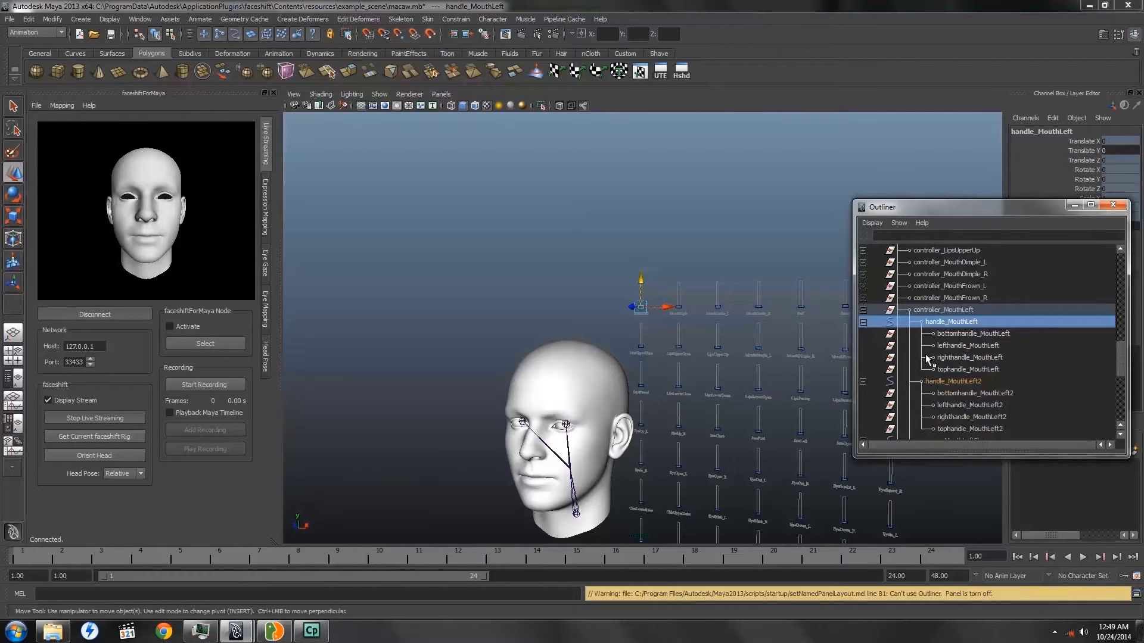
Inspect the letter groups inside name_MouthLeftShape and expand the one containing curve601
{"action": "scroll", "coordinate": [925, 354], "scroll_direction": "down", "scroll_amount": 3}
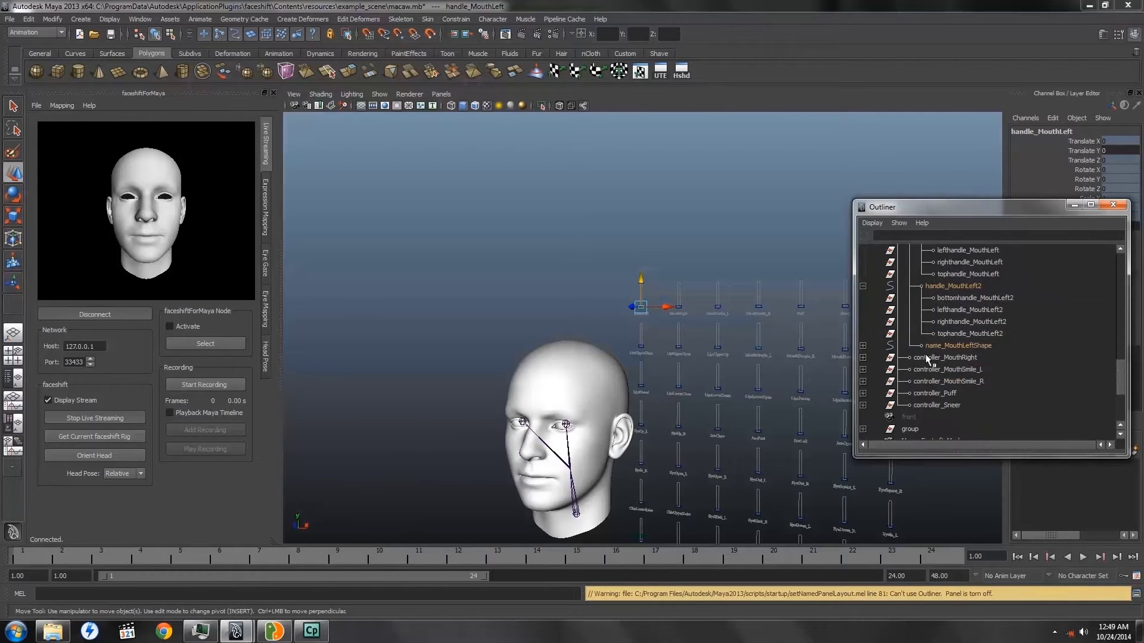
{"action": "left_click", "coordinate": [862, 346]}
{"action": "scroll", "coordinate": [955, 345], "scroll_direction": "down", "scroll_amount": 3}
{"action": "scroll", "coordinate": [955, 345], "scroll_direction": "up", "scroll_amount": 3}
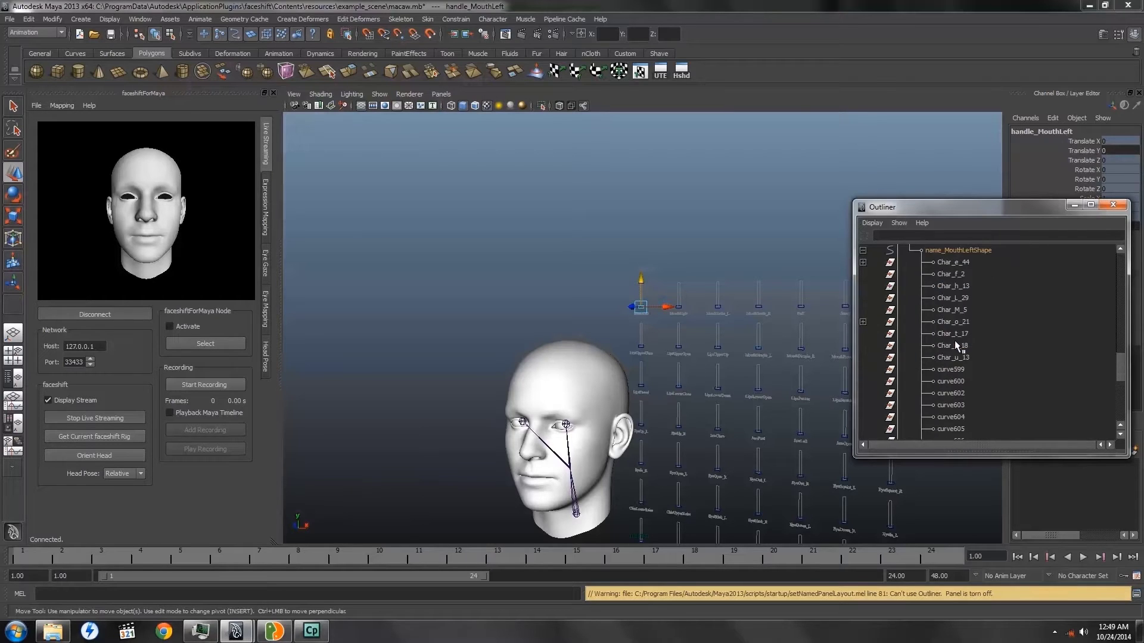
{"action": "scroll", "coordinate": [954, 341], "scroll_direction": "down", "scroll_amount": 3}
{"action": "left_click", "coordinate": [863, 322]}
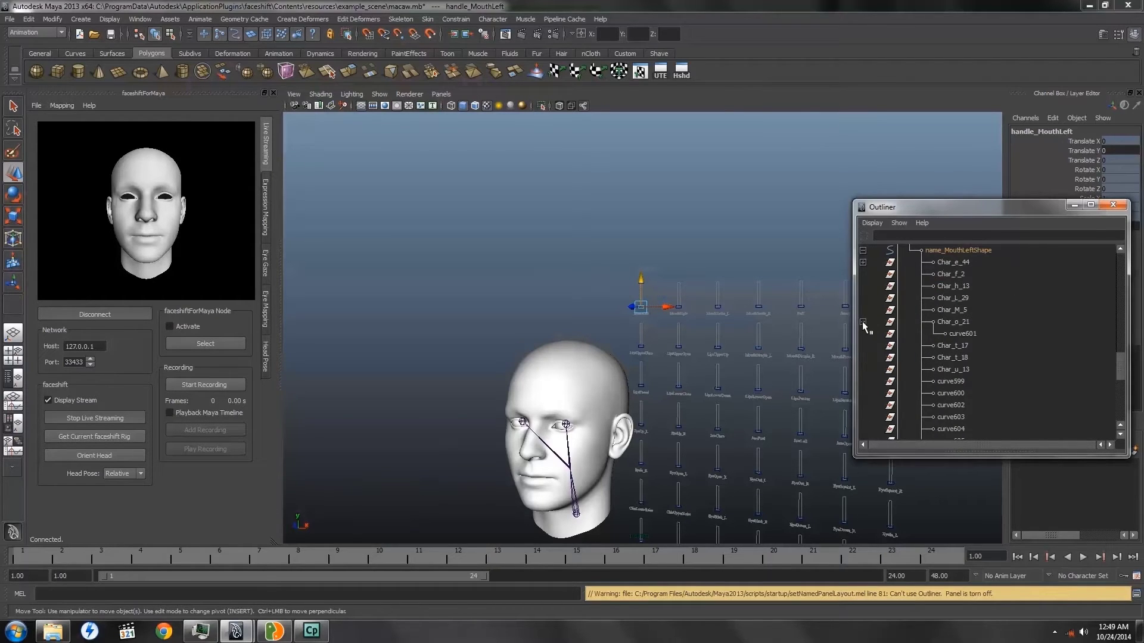
Select curve601 and frame it in the viewport to see which part of the MouthLeft label it forms
{"action": "left_click", "coordinate": [964, 335]}
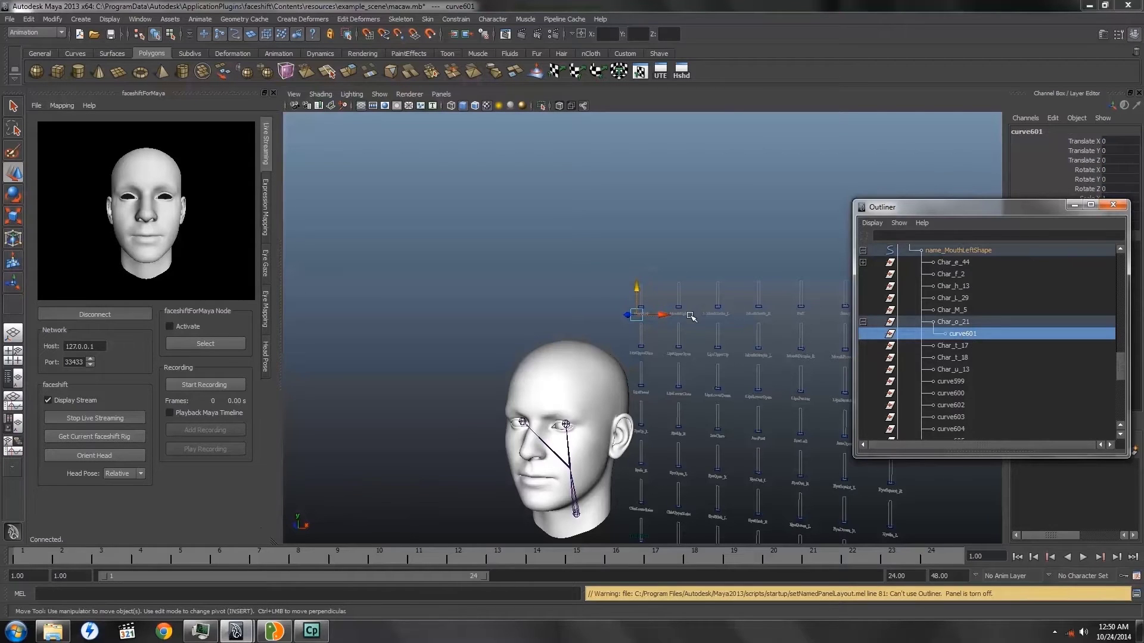
{"action": "key", "text": "f"}
{"action": "right_click_drag", "start_coordinate": [614, 325], "coordinate": [755, 388], "text": "alt"}
{"action": "middle_click_drag", "start_coordinate": [681, 340], "coordinate": [567, 390], "text": "alt"}
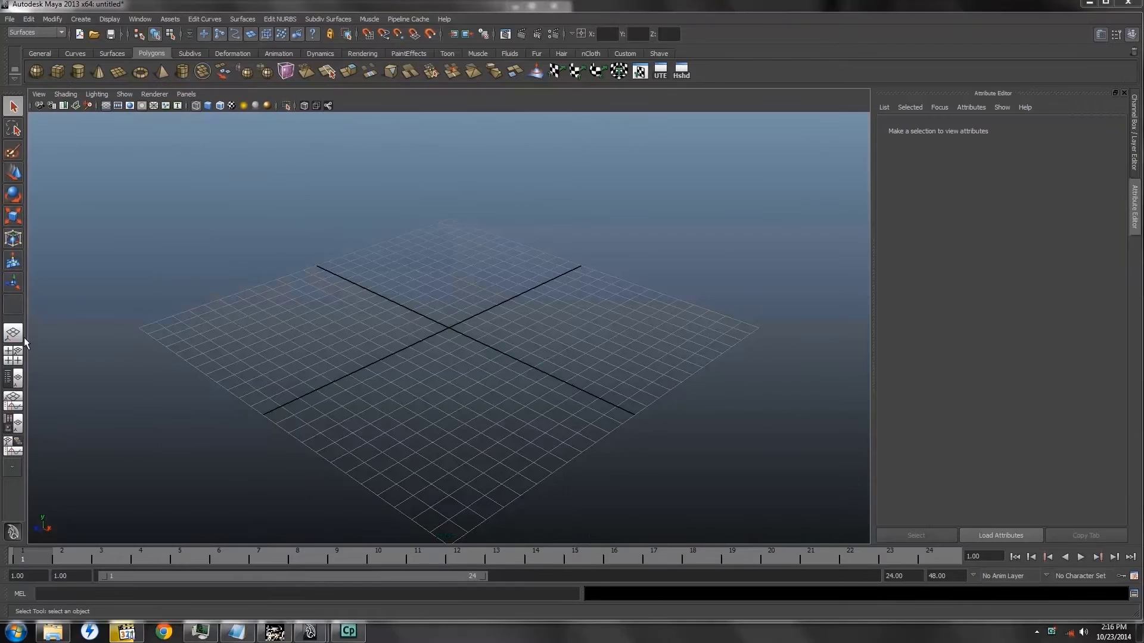
Maximize the front view and activate the CV Curve Tool with its curve degree at 1 Linear
{"action": "left_click", "coordinate": [13, 356]}
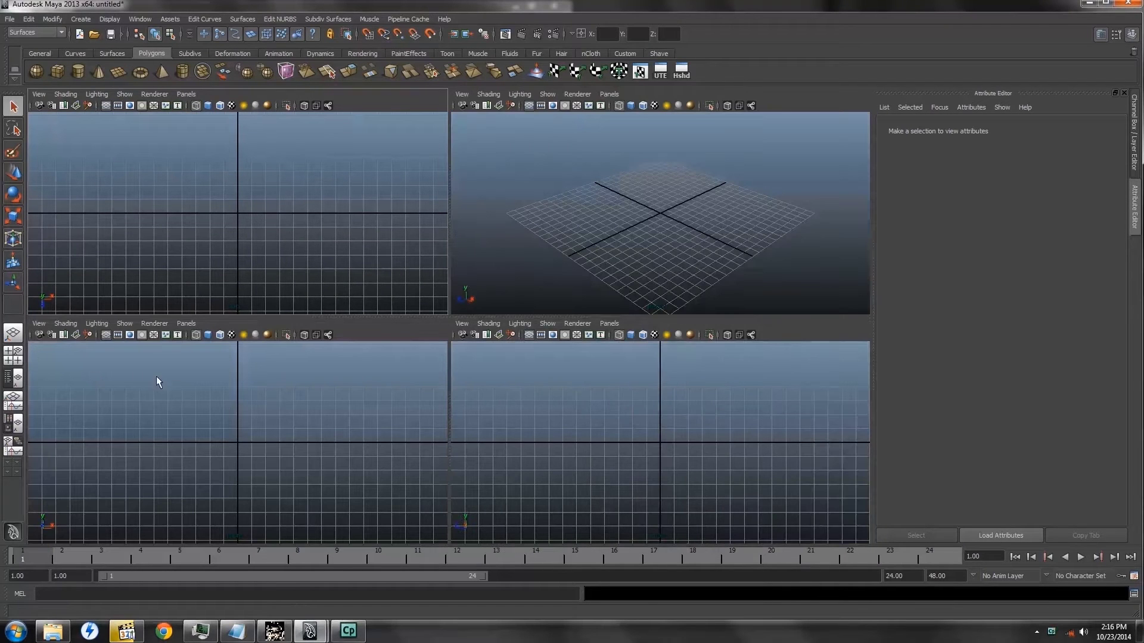
{"action": "left_click", "coordinate": [244, 417]}
{"action": "key", "text": "space"}
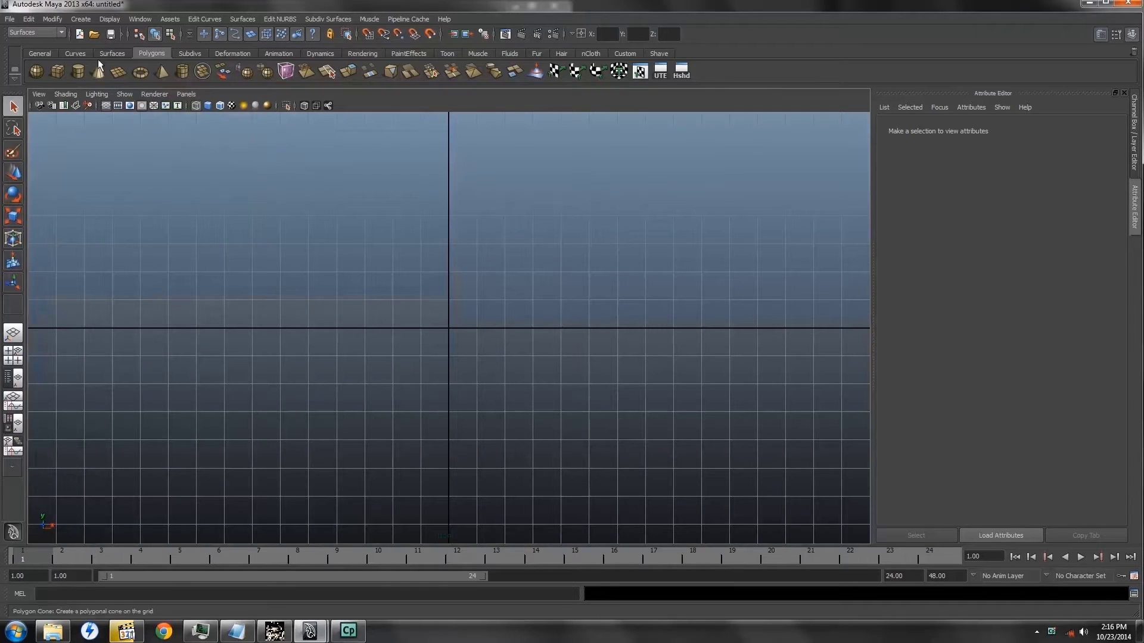
{"action": "left_click", "coordinate": [81, 20]}
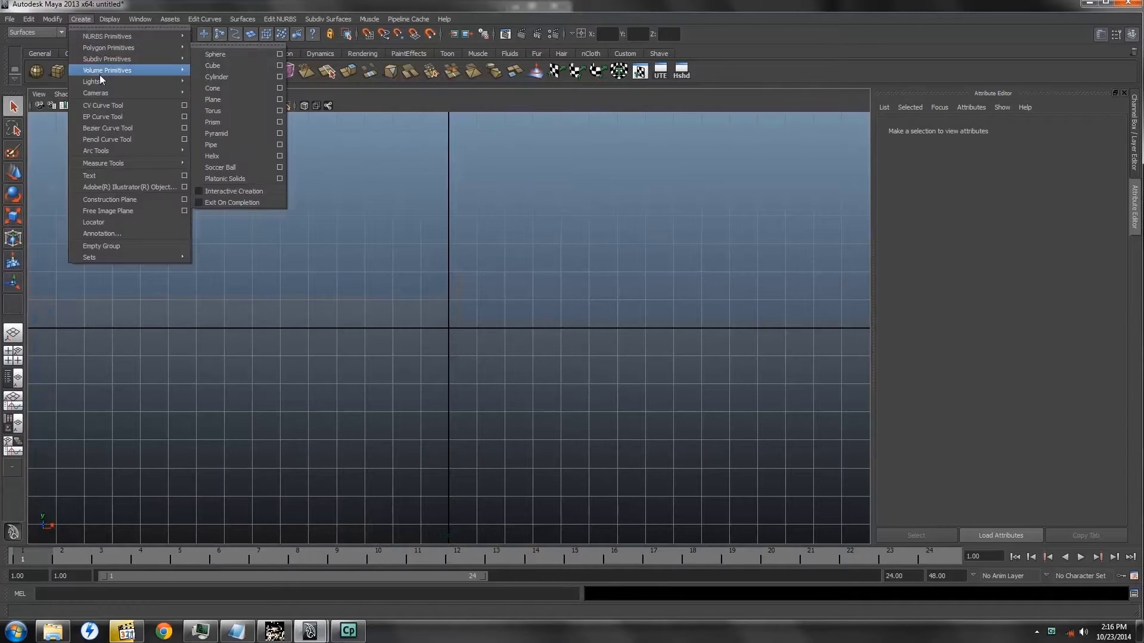
{"action": "left_click", "coordinate": [182, 105]}
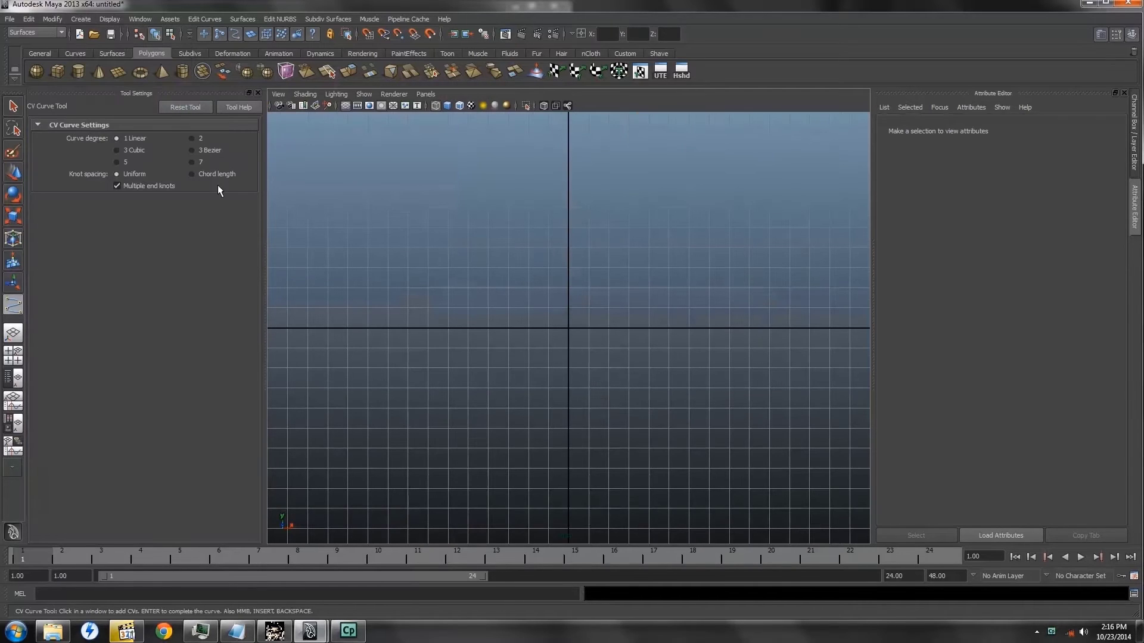
{"action": "left_click", "coordinate": [189, 107]}
{"action": "left_click", "coordinate": [258, 93]}
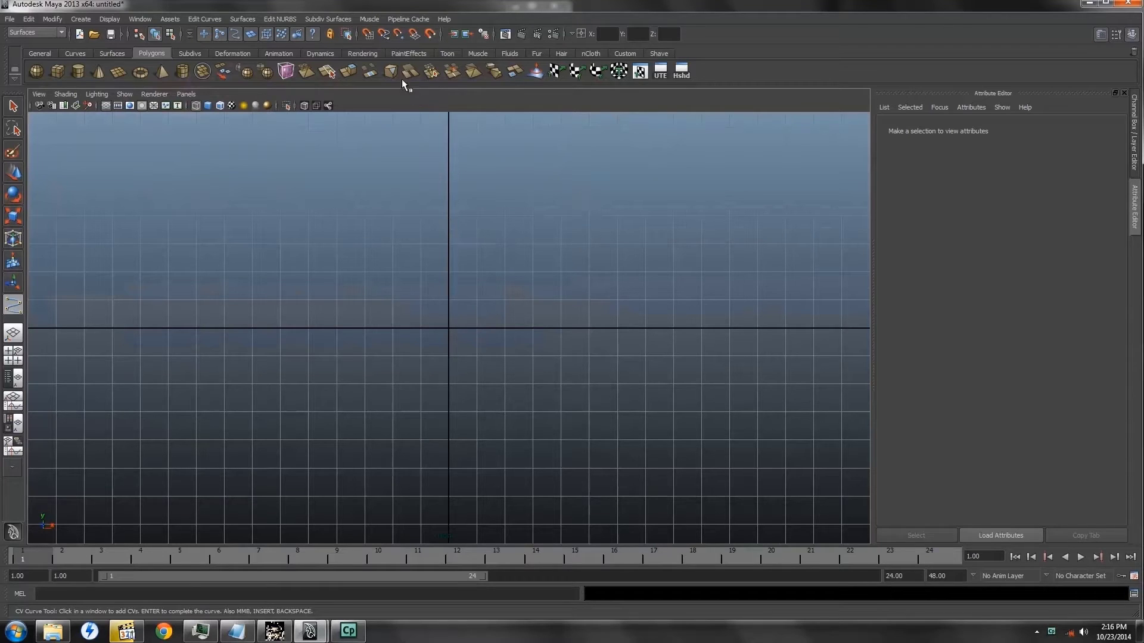
Draw a grid-snapped, three-segment linear curve one square wide and four squares tall, from the vertical axis around to the origin
{"action": "left_click", "coordinate": [414, 37]}
{"action": "key", "text": "x"}
{"action": "left_click", "coordinate": [451, 219]}
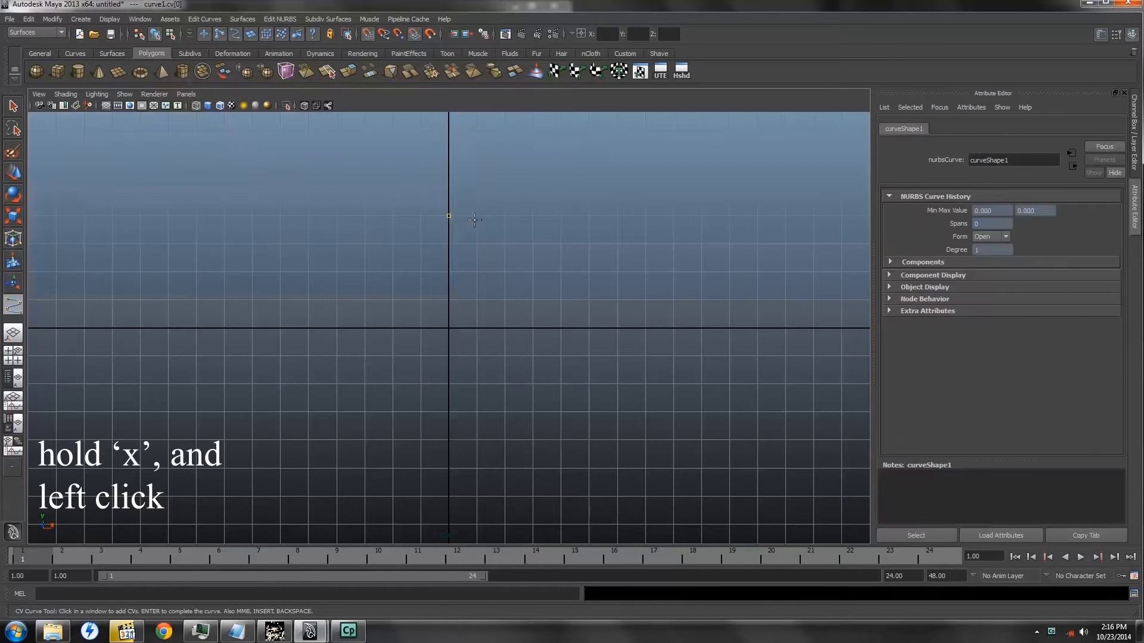
{"action": "left_click", "coordinate": [477, 327]}
{"action": "left_click", "coordinate": [449, 328]}
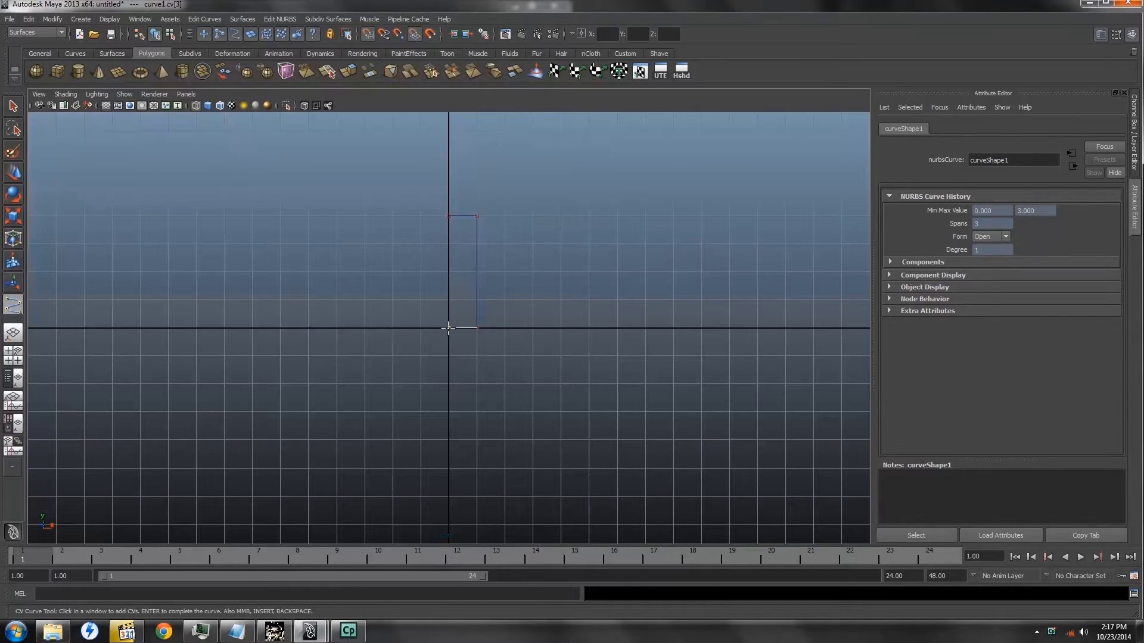
{"action": "key", "text": "q"}
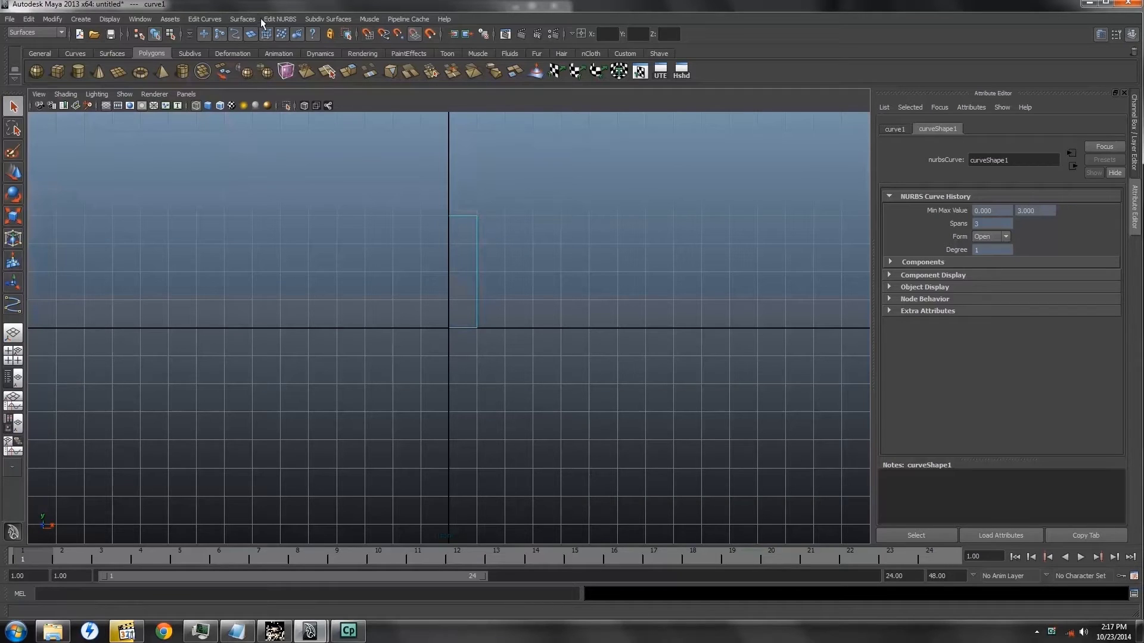
Close the open linear curve into a rectangle and center its pivot
{"action": "left_click", "coordinate": [211, 19]}
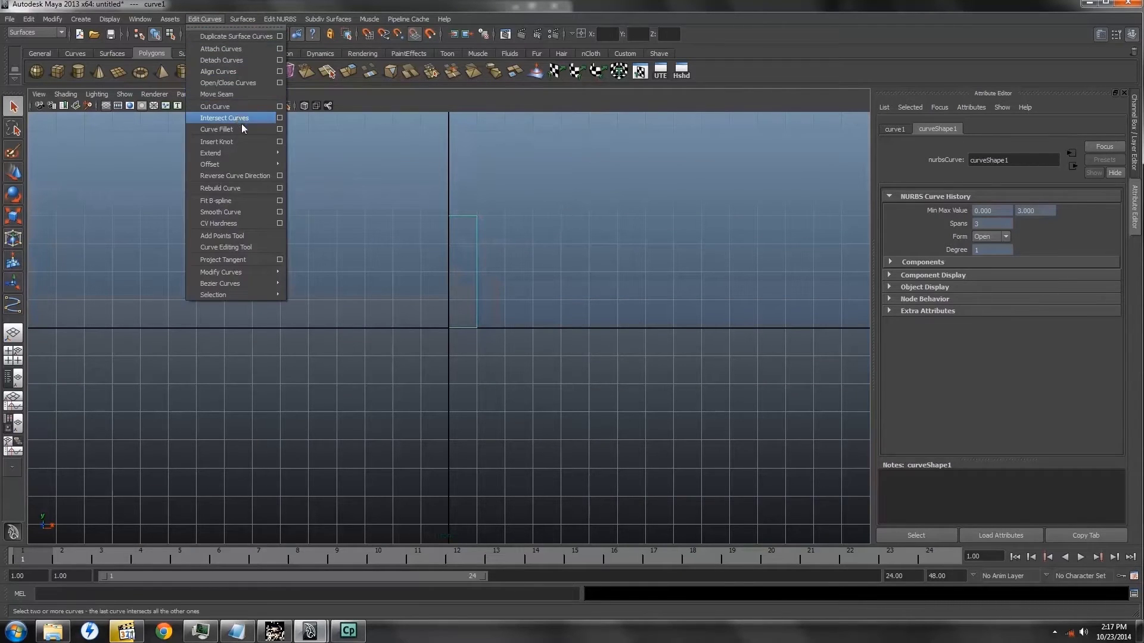
{"action": "left_click", "coordinate": [255, 82]}
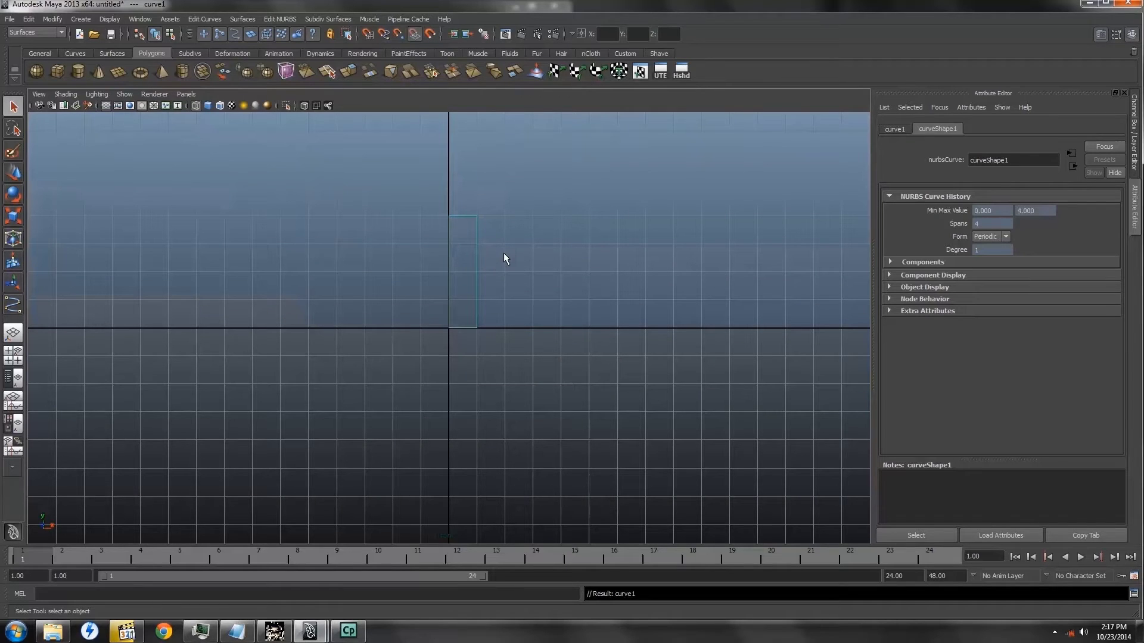
{"action": "key", "text": "r"}
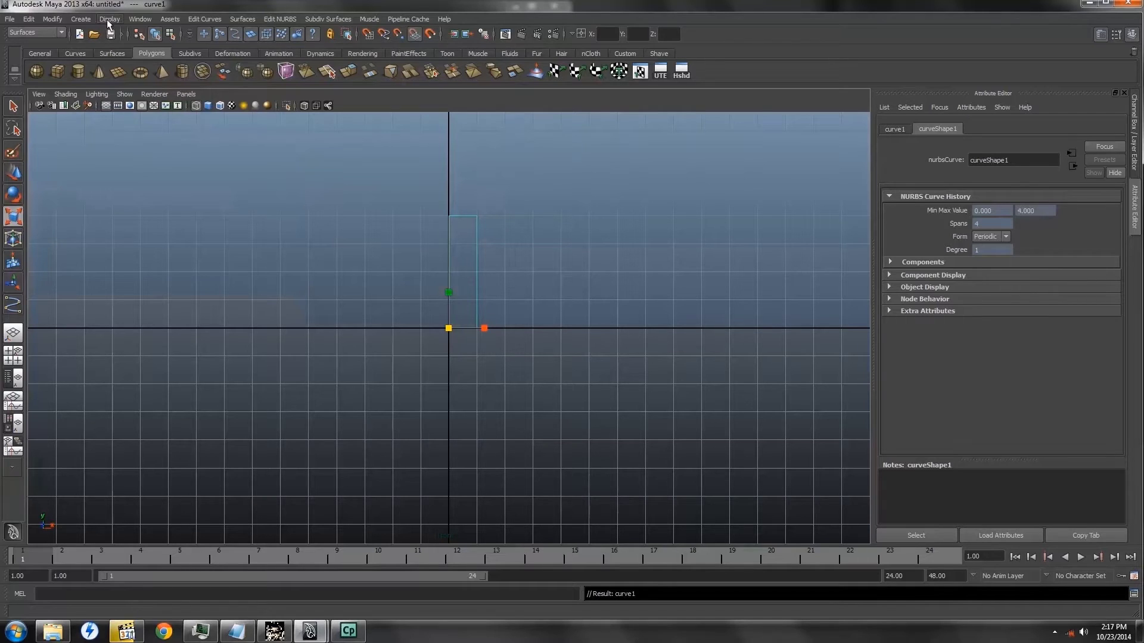
{"action": "left_click", "coordinate": [52, 19]}
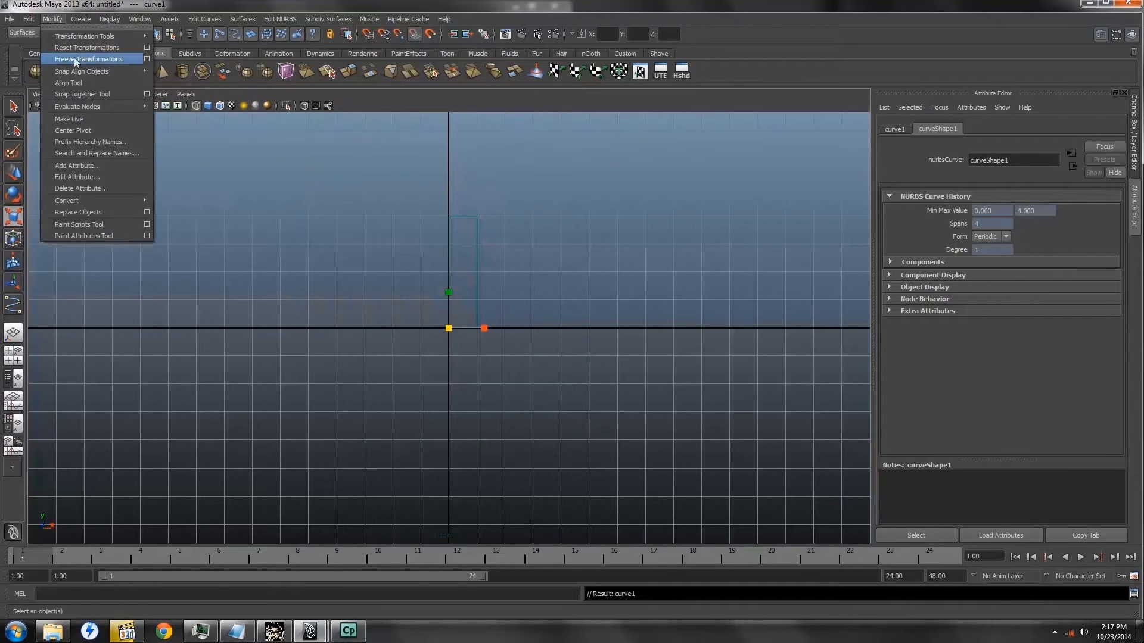
{"action": "left_click", "coordinate": [88, 130]}
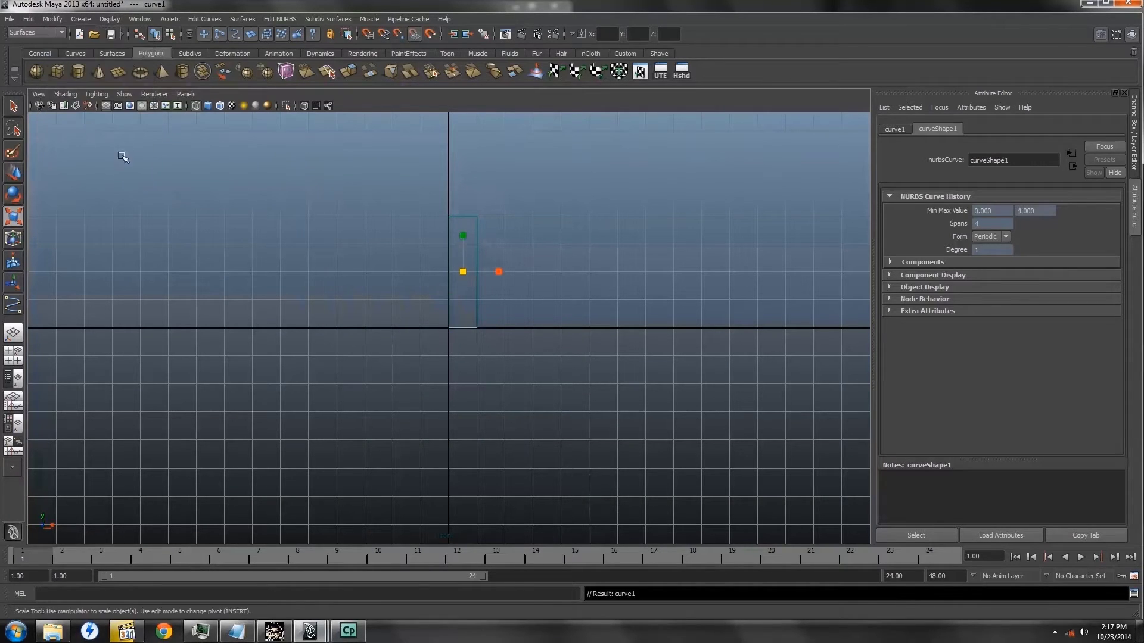
Scale the rectangle to about 0.516 in X, move its center roughly onto the origin, and show its transform channels
{"action": "left_click_drag", "start_coordinate": [500, 272], "coordinate": [450, 327]}
{"action": "key", "text": "w"}
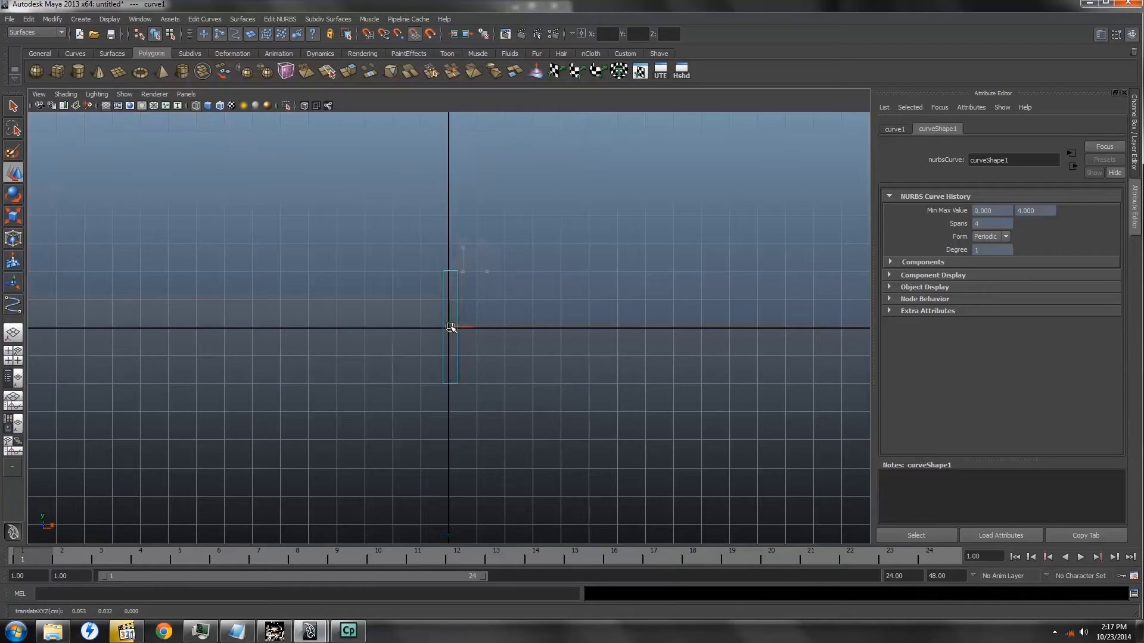
{"action": "left_click", "coordinate": [1100, 35]}
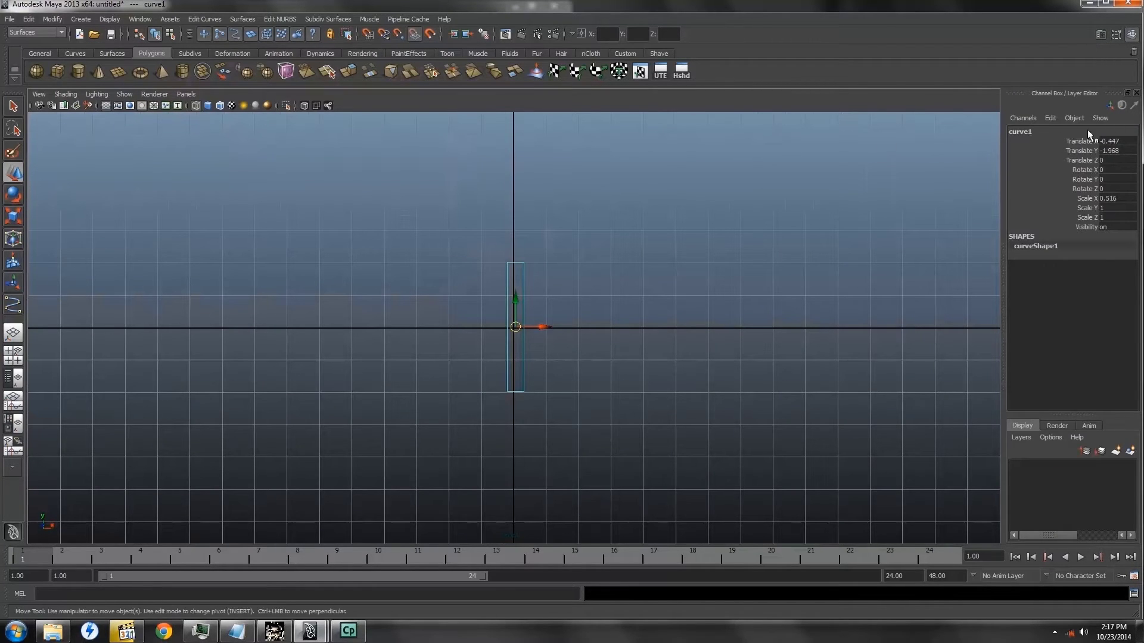
Try to center the rectangle on the origin by setting its Translate X and Translate Y to 0
{"action": "double_click", "coordinate": [1112, 141]}
{"action": "type", "text": "0"}
{"action": "key", "text": "Tab"}
{"action": "type", "text": "0"}
{"action": "key", "text": "Tab"}
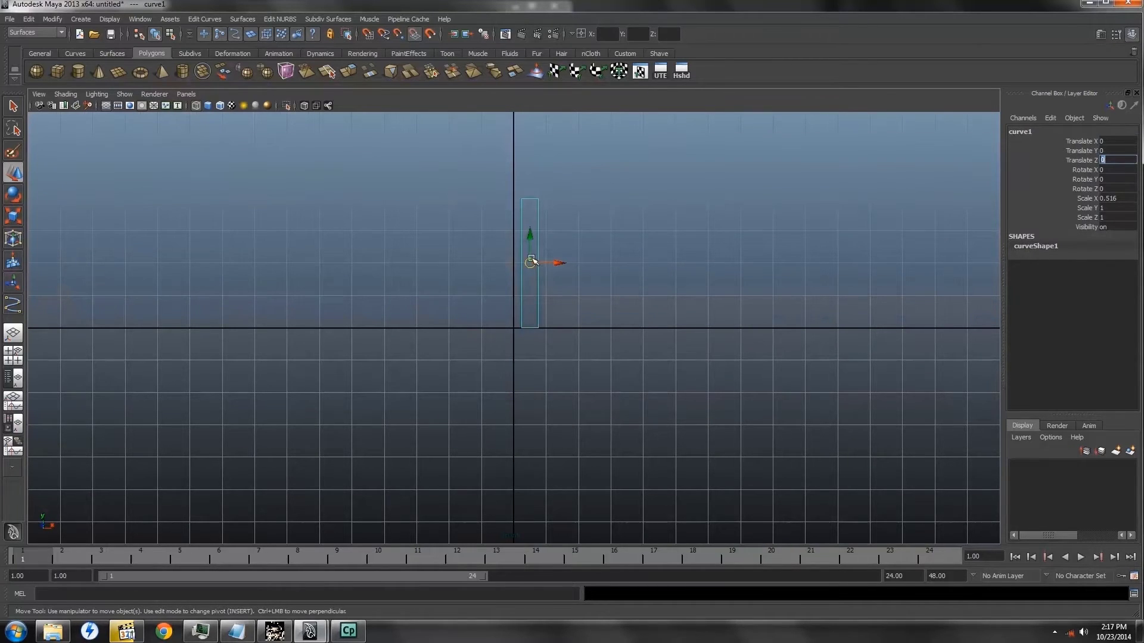
Move the rectangle so its pivot sits on the origin and freeze its transformations
{"action": "left_click_drag", "start_coordinate": [531, 263], "coordinate": [514, 327]}
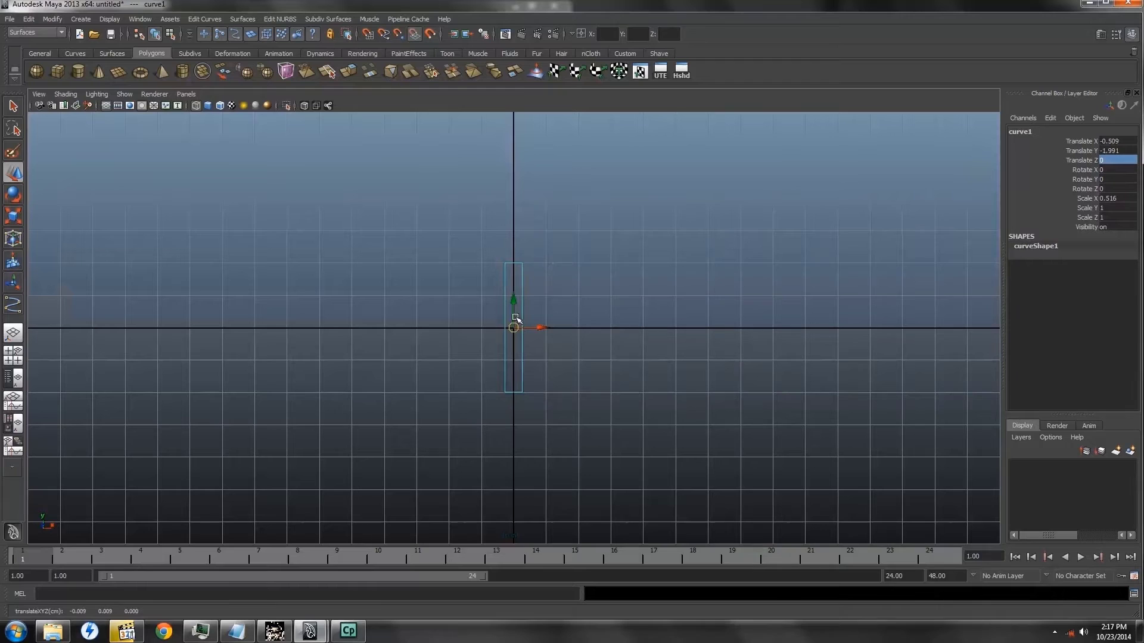
{"action": "left_click", "coordinate": [53, 18]}
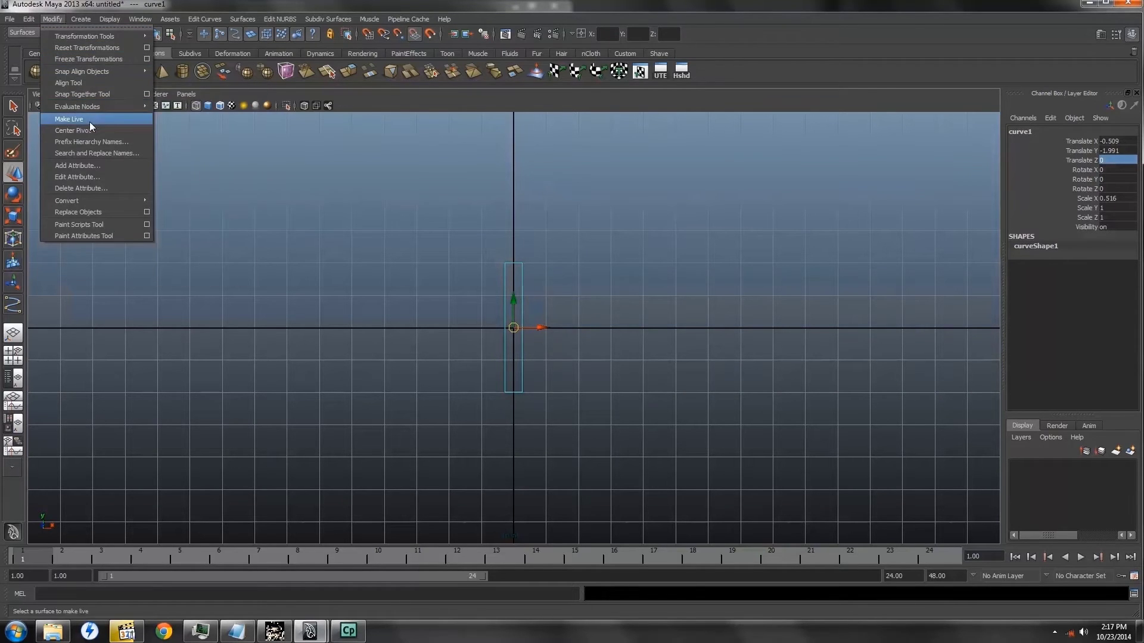
{"action": "left_click", "coordinate": [78, 59]}
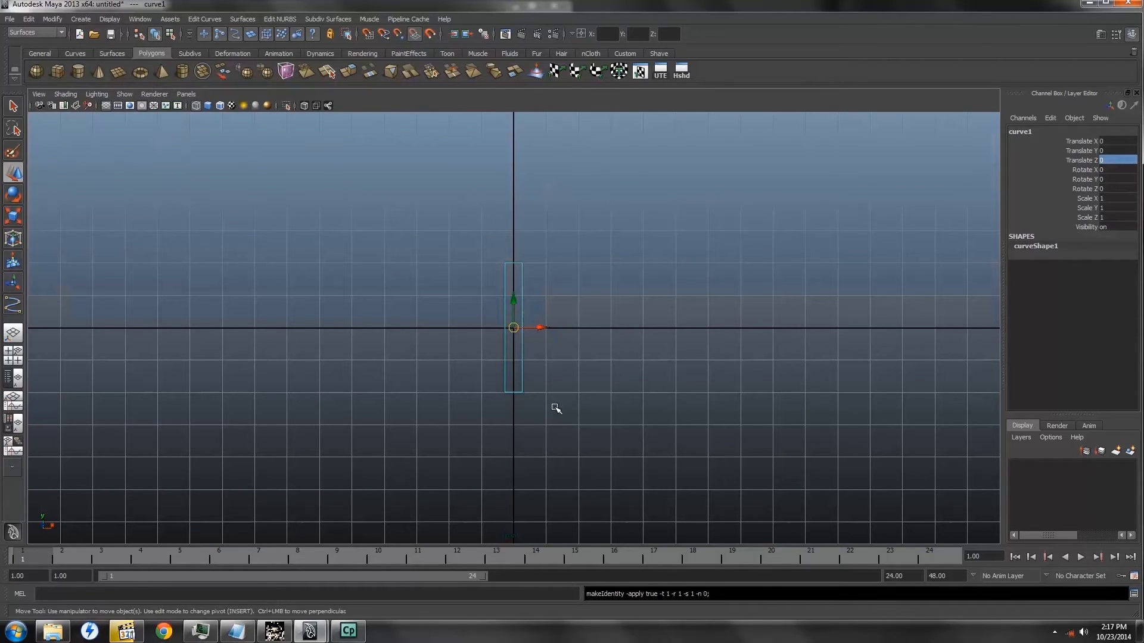
Create a slider handle from a duplicate of the rectangle, scaled to 2.25 in X and 0.1 in Y, at about -1.637 in Y
{"action": "key", "text": "ctrl+d"}
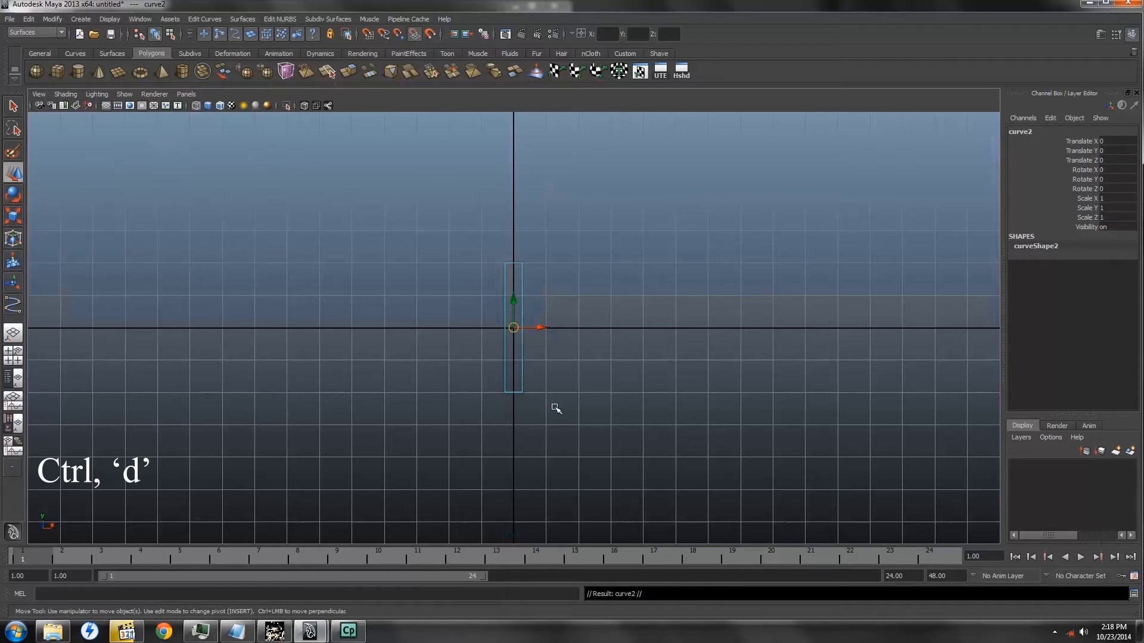
{"action": "key", "text": "r"}
{"action": "left_click_drag", "start_coordinate": [513, 292], "coordinate": [595, 330]}
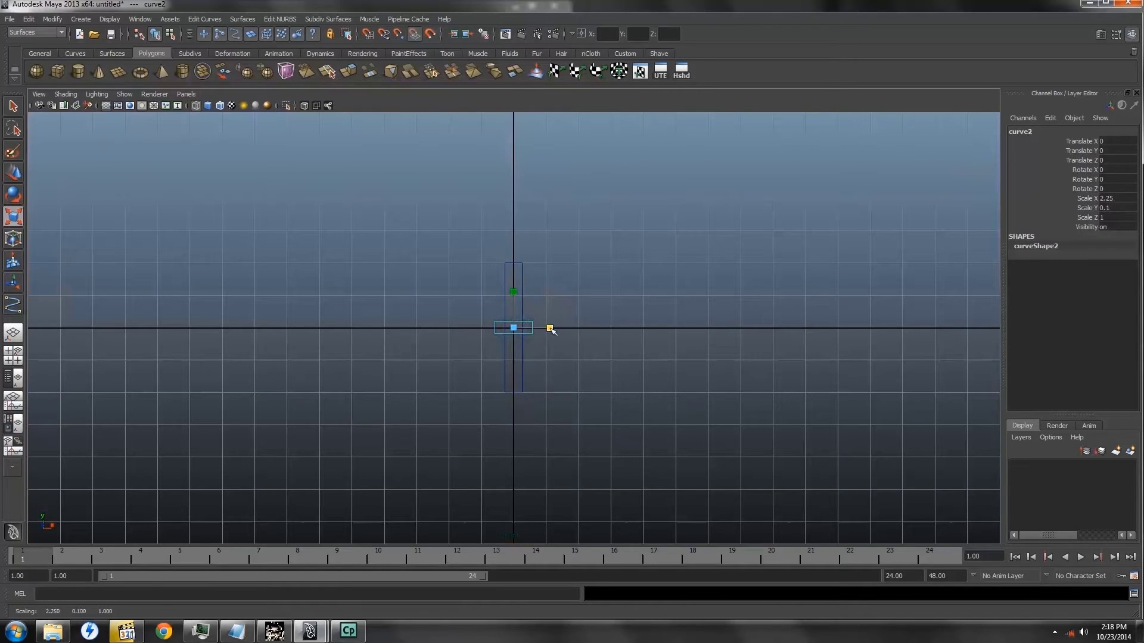
{"action": "key", "text": "w"}
{"action": "left_click_drag", "start_coordinate": [514, 303], "coordinate": [516, 356]}
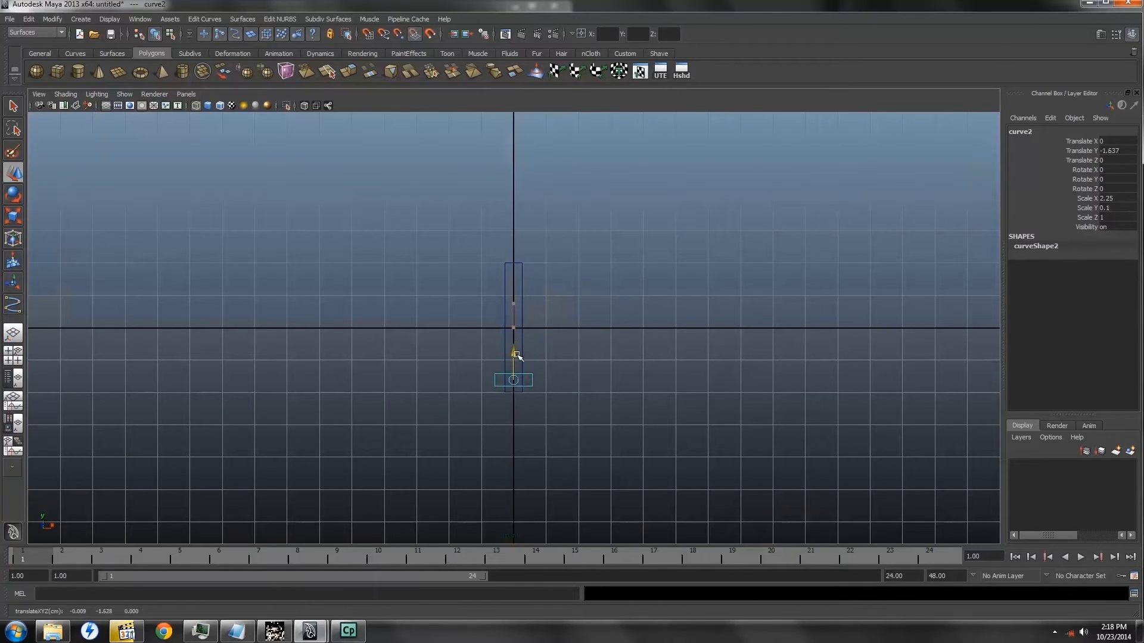
Narrow the tall rectangle to about 0.767 in X and lower the handle slightly to line up with its bottom end
{"action": "left_click", "coordinate": [523, 304]}
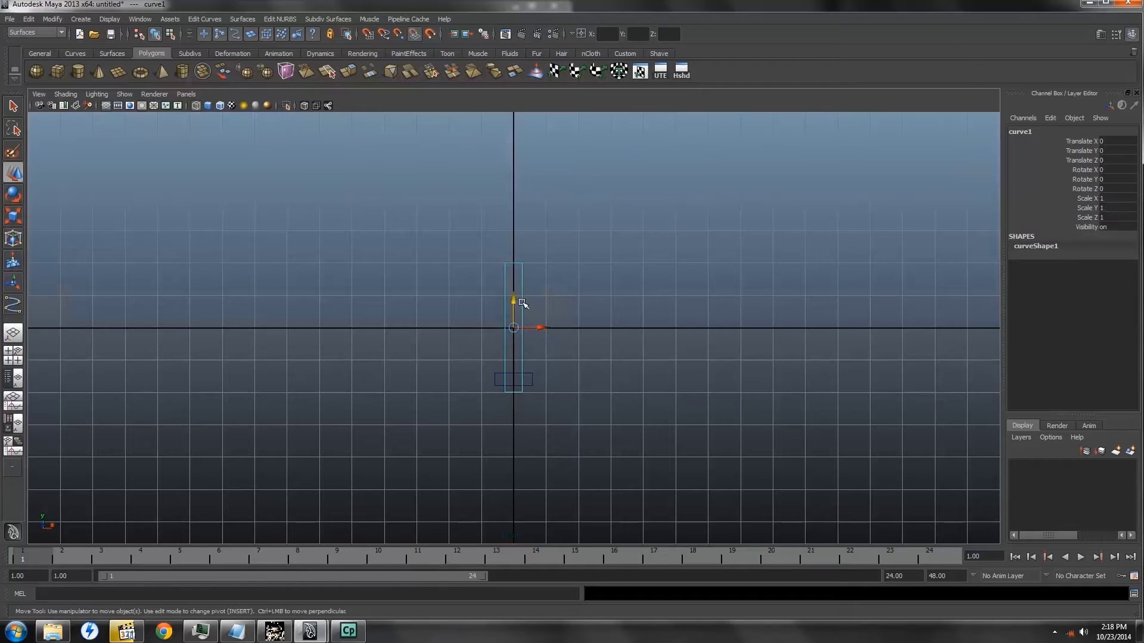
{"action": "key", "text": "r"}
{"action": "left_click_drag", "start_coordinate": [548, 327], "coordinate": [541, 327]}
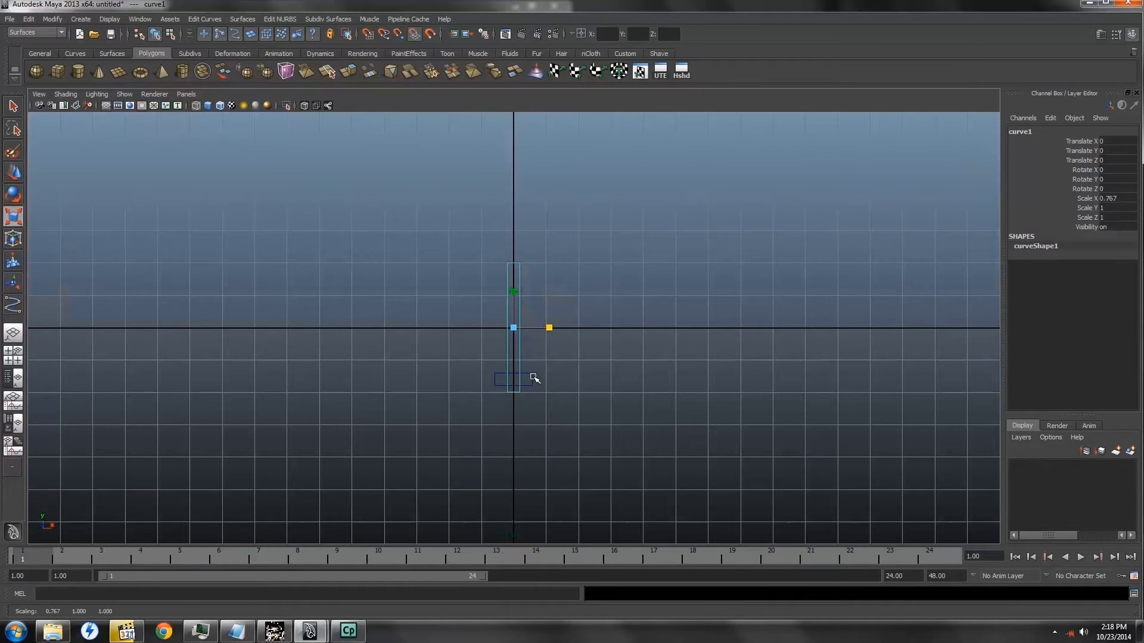
{"action": "left_click", "coordinate": [532, 378]}
{"action": "key", "text": "w"}
{"action": "left_click_drag", "start_coordinate": [513, 353], "coordinate": [513, 357]}
Delete the history of both the tall rectangle and the handle, and freeze their transformations
{"action": "left_click_drag", "start_coordinate": [498, 295], "coordinate": [521, 310]}
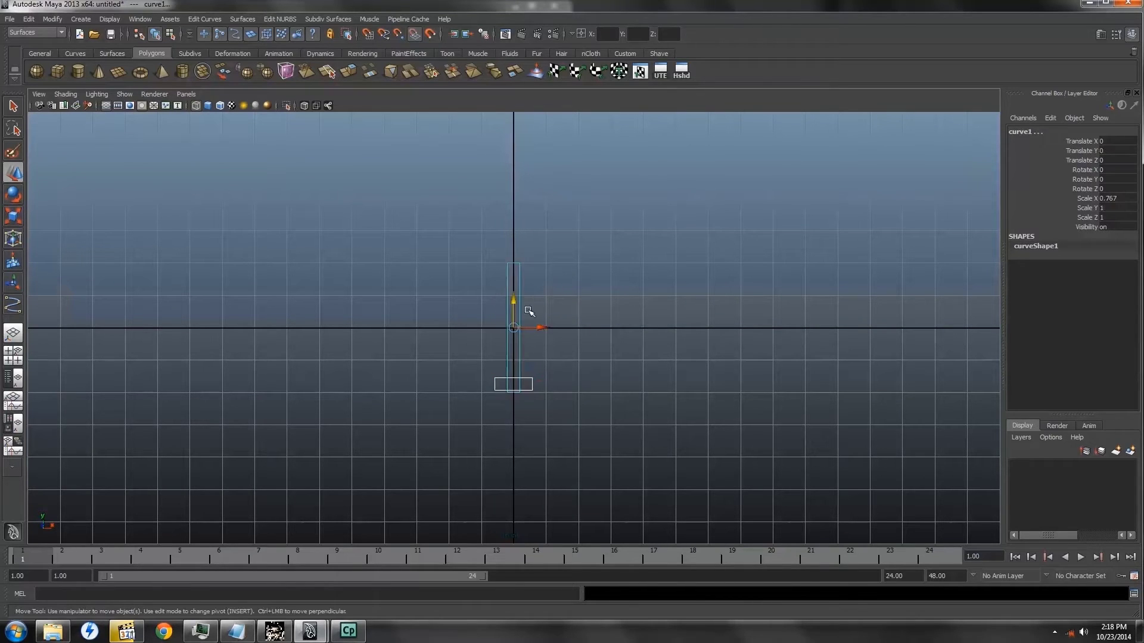
{"action": "left_click", "coordinate": [29, 20]}
{"action": "mouse_move", "coordinate": [85, 142]}
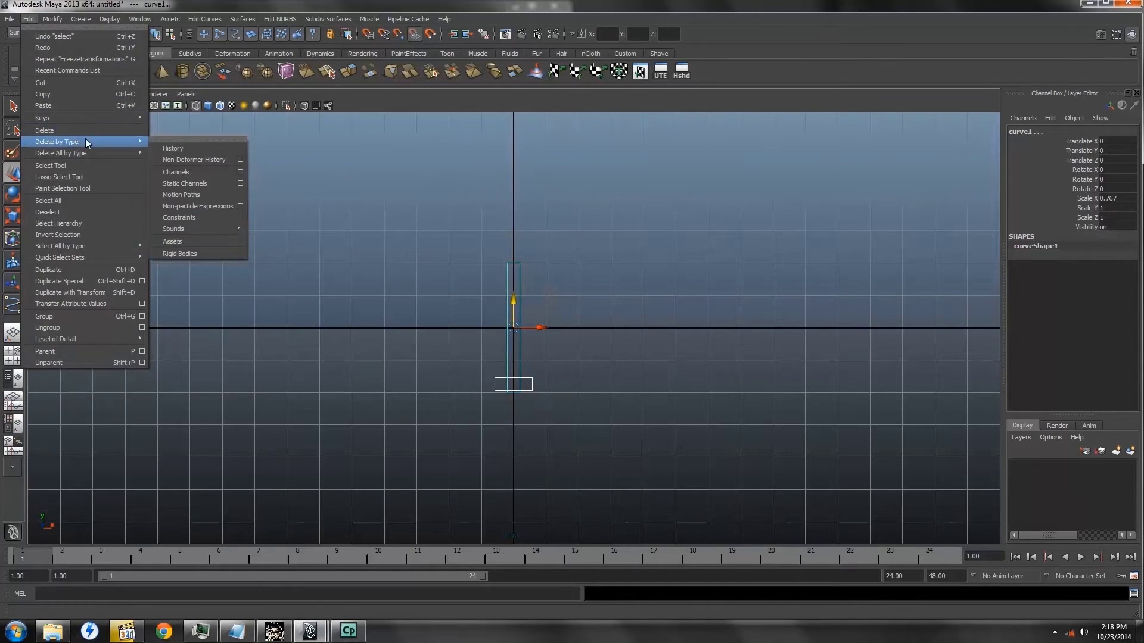
{"action": "left_click", "coordinate": [173, 149]}
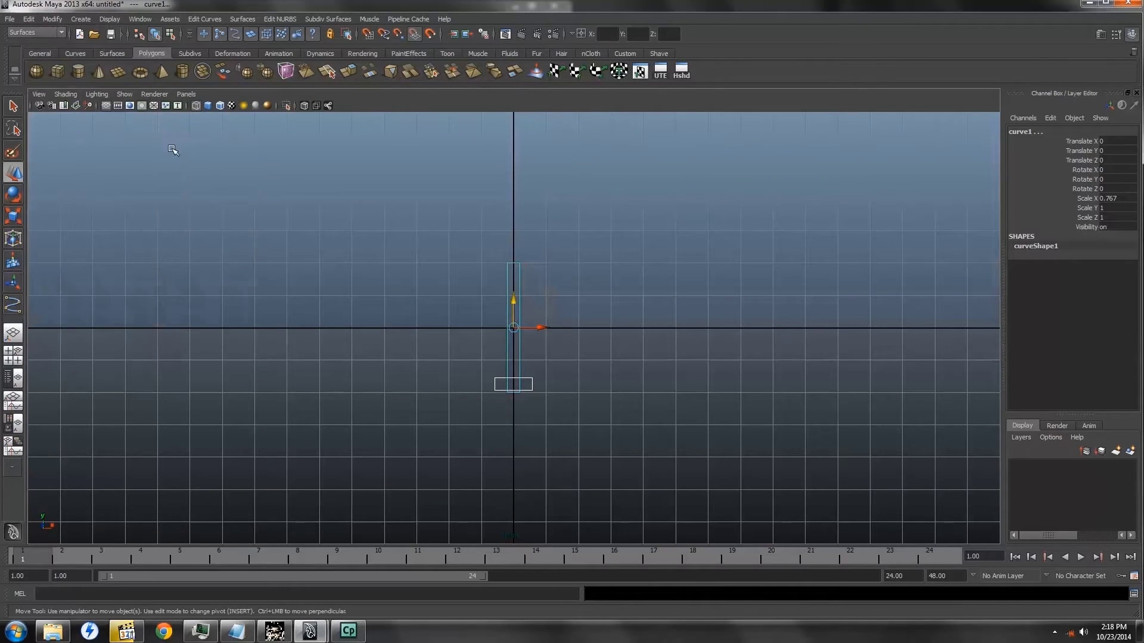
{"action": "left_click", "coordinate": [52, 20]}
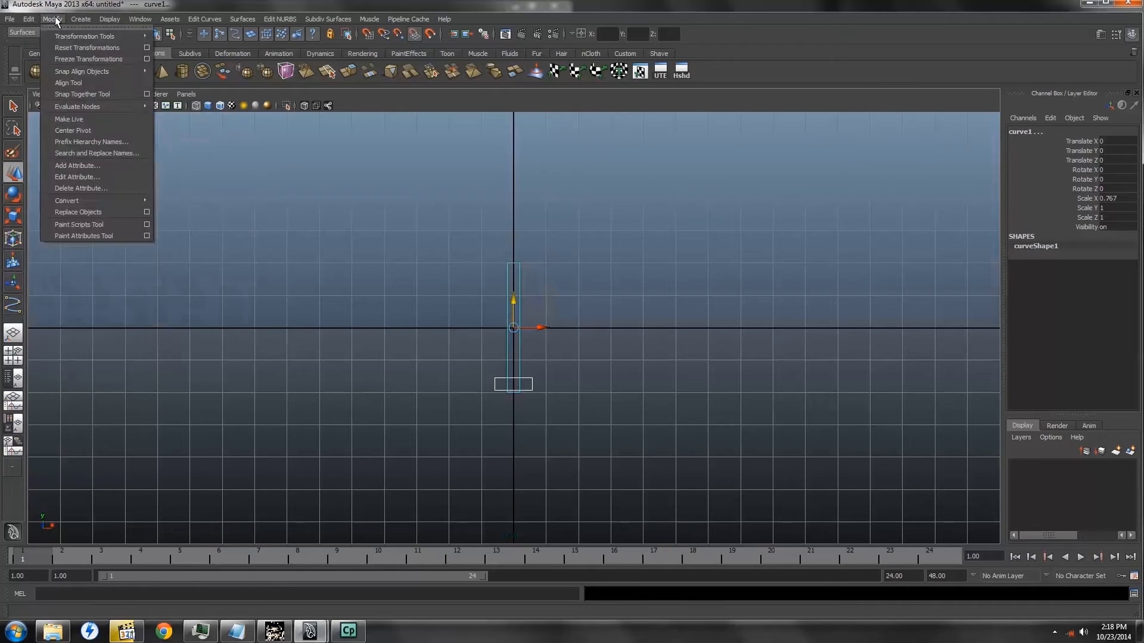
{"action": "left_click", "coordinate": [75, 59]}
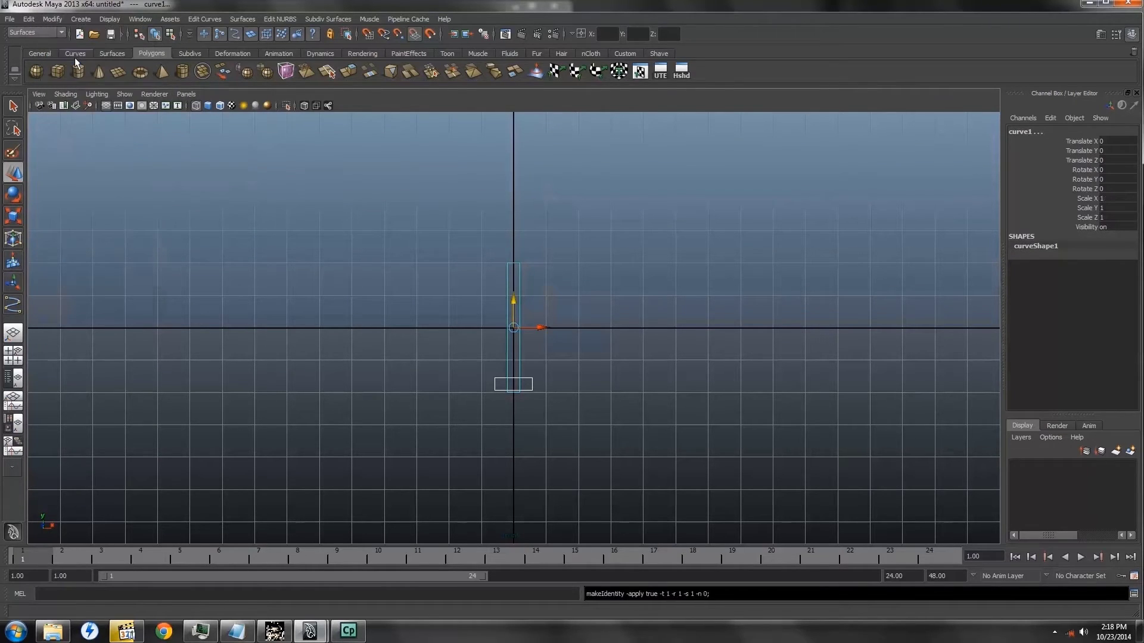
{"action": "left_click", "coordinate": [594, 366]}
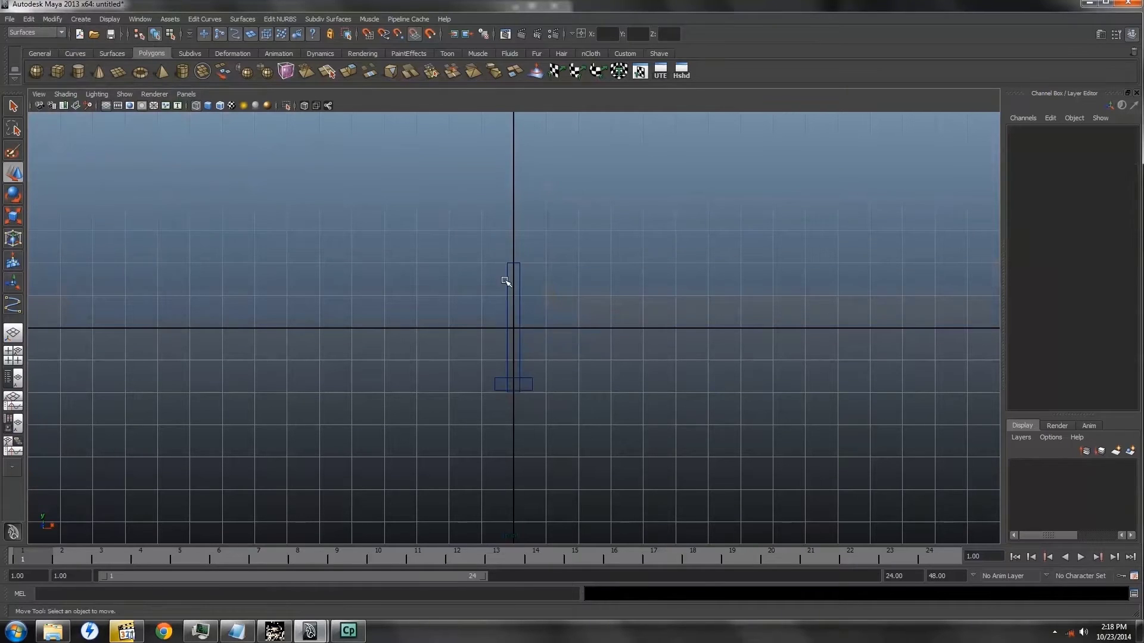
Make the Template attribute of the tall rectangle, curve1, keyable through Channel Control
{"action": "left_click_drag", "start_coordinate": [505, 271], "coordinate": [536, 293]}
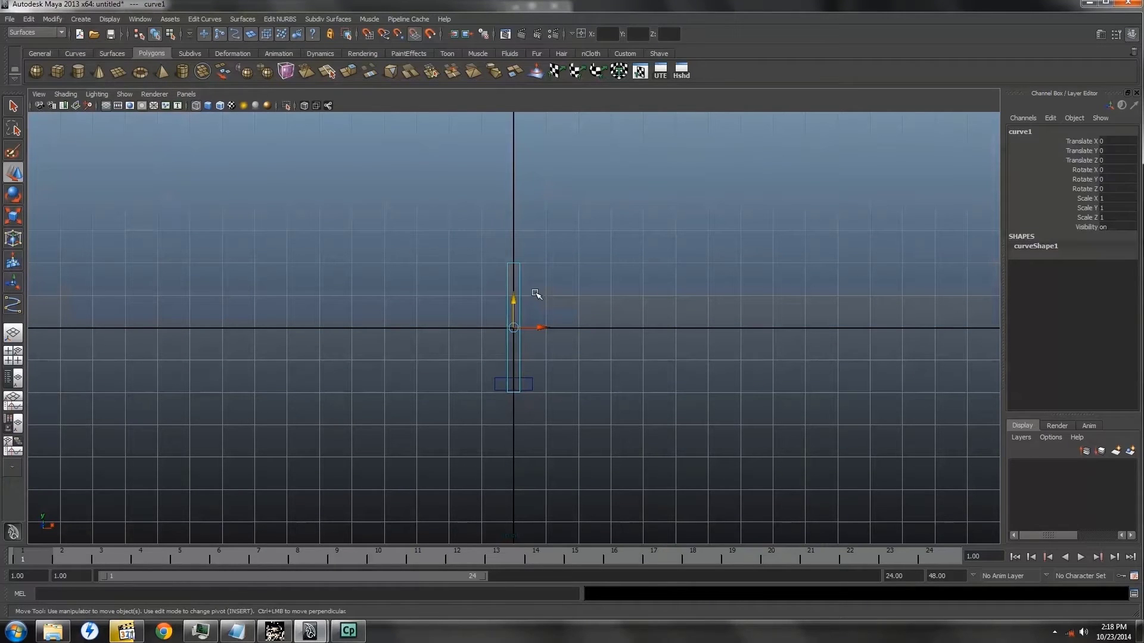
{"action": "left_click", "coordinate": [141, 19]}
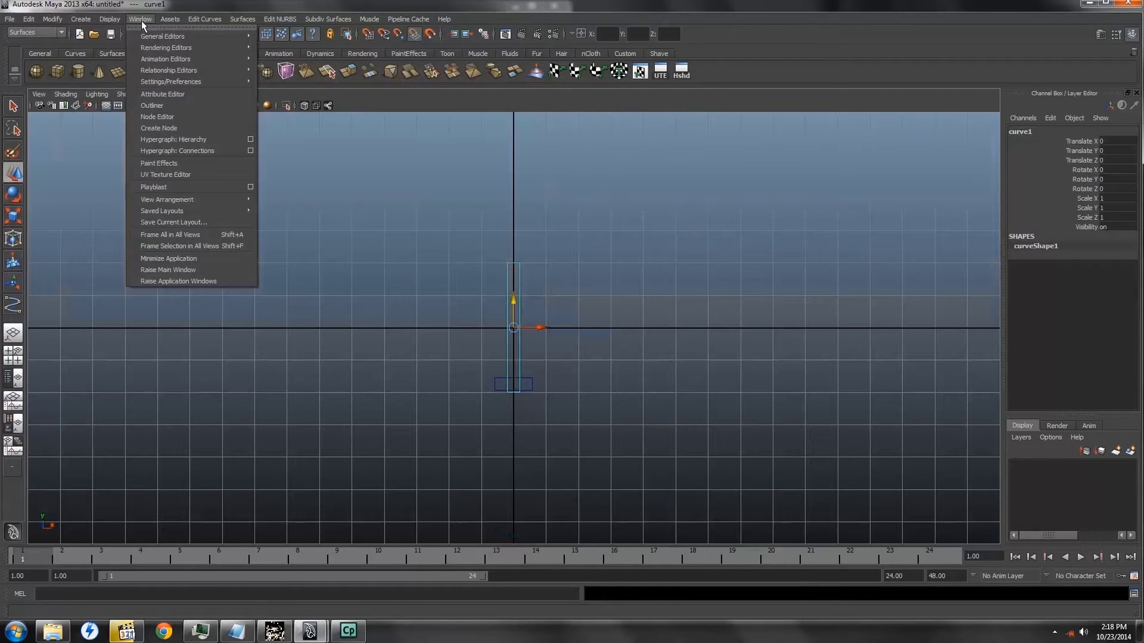
{"action": "mouse_move", "coordinate": [158, 38]}
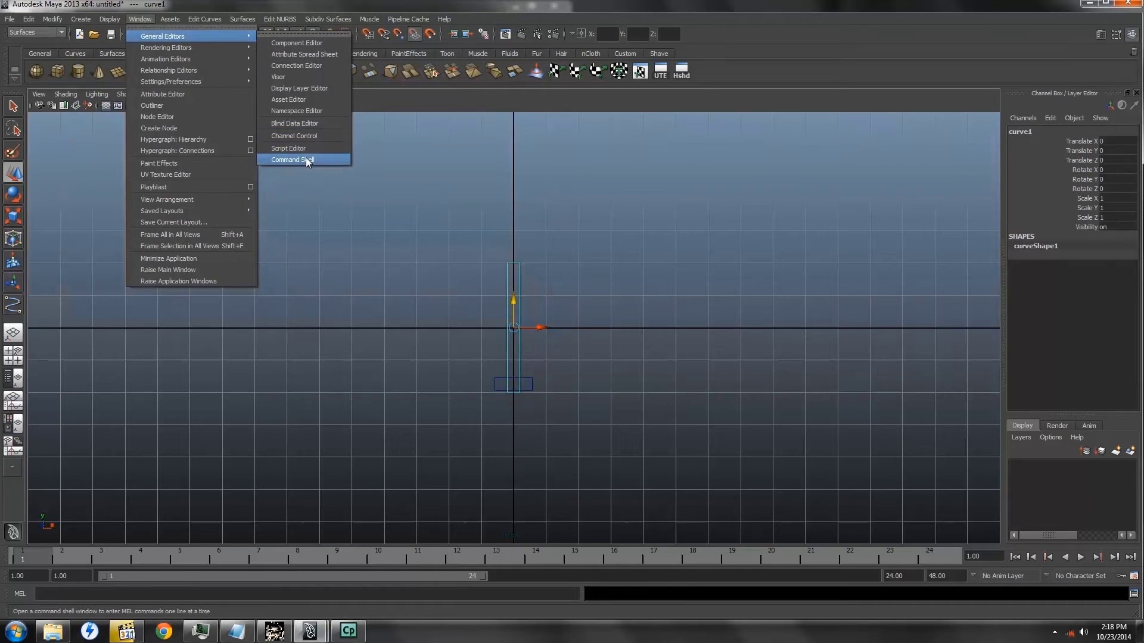
{"action": "left_click", "coordinate": [299, 137]}
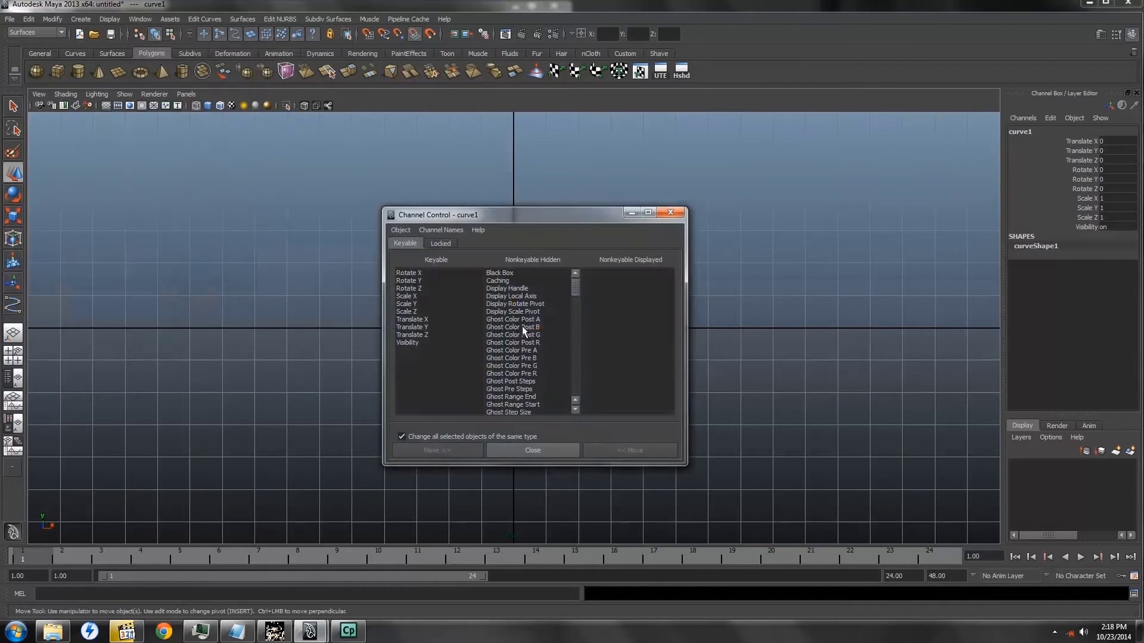
{"action": "left_click_drag", "start_coordinate": [575, 287], "coordinate": [588, 392]}
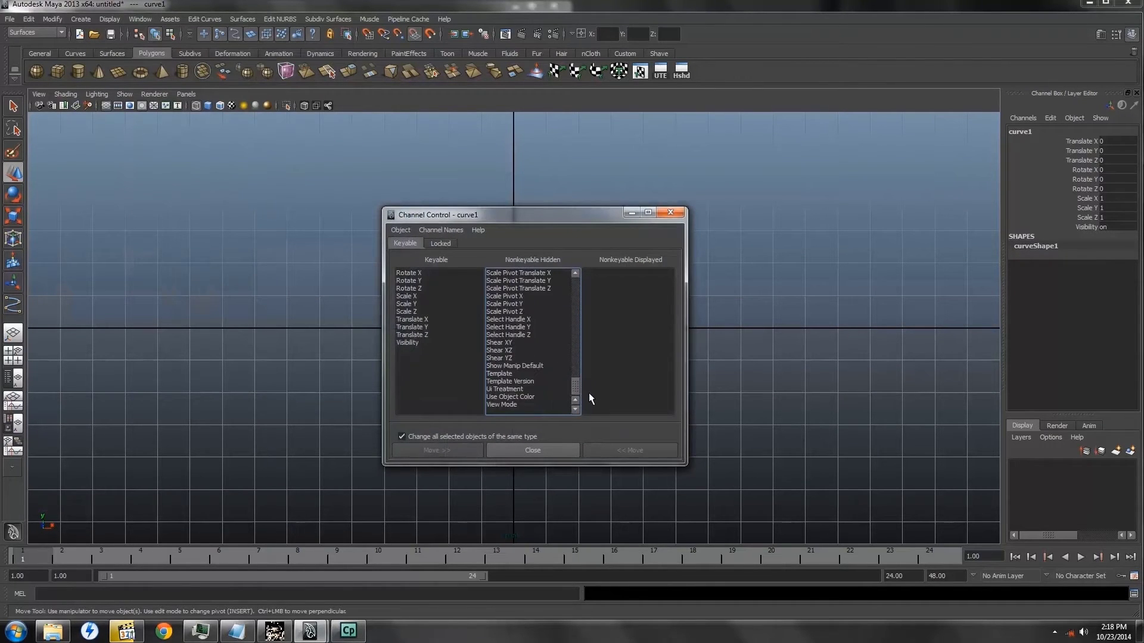
{"action": "left_click", "coordinate": [500, 373]}
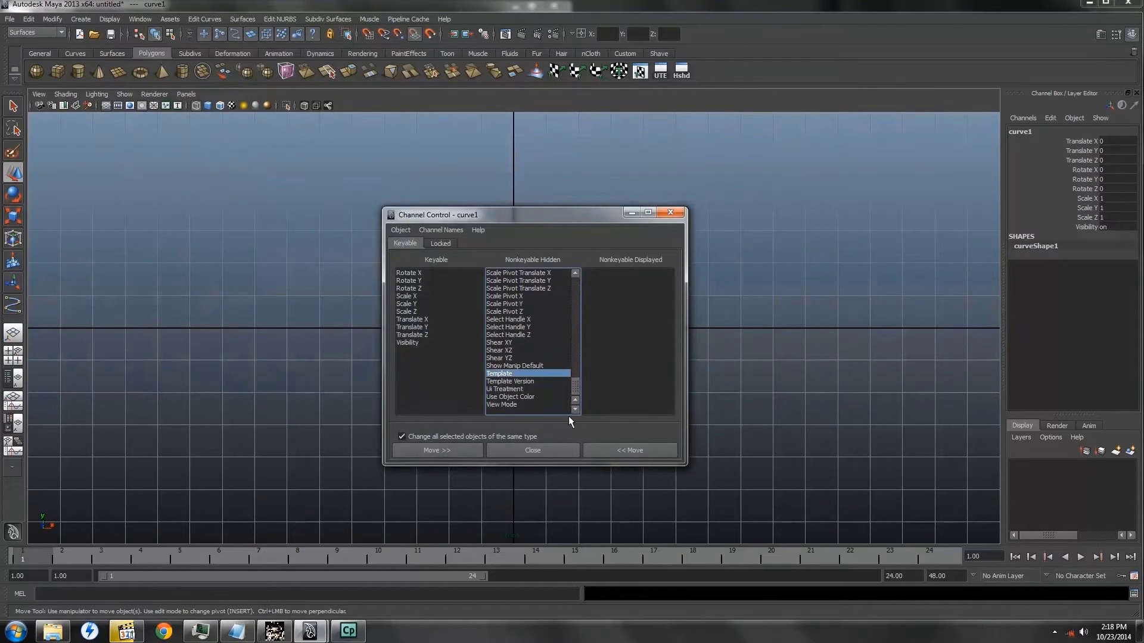
{"action": "left_click", "coordinate": [624, 451]}
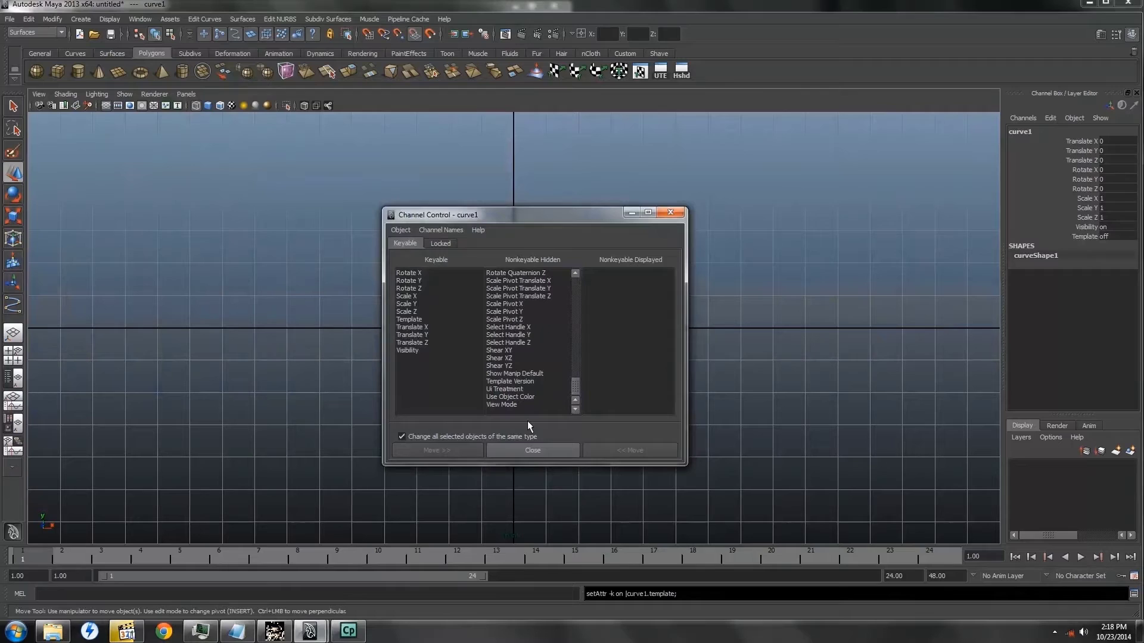
{"action": "left_click", "coordinate": [532, 451]}
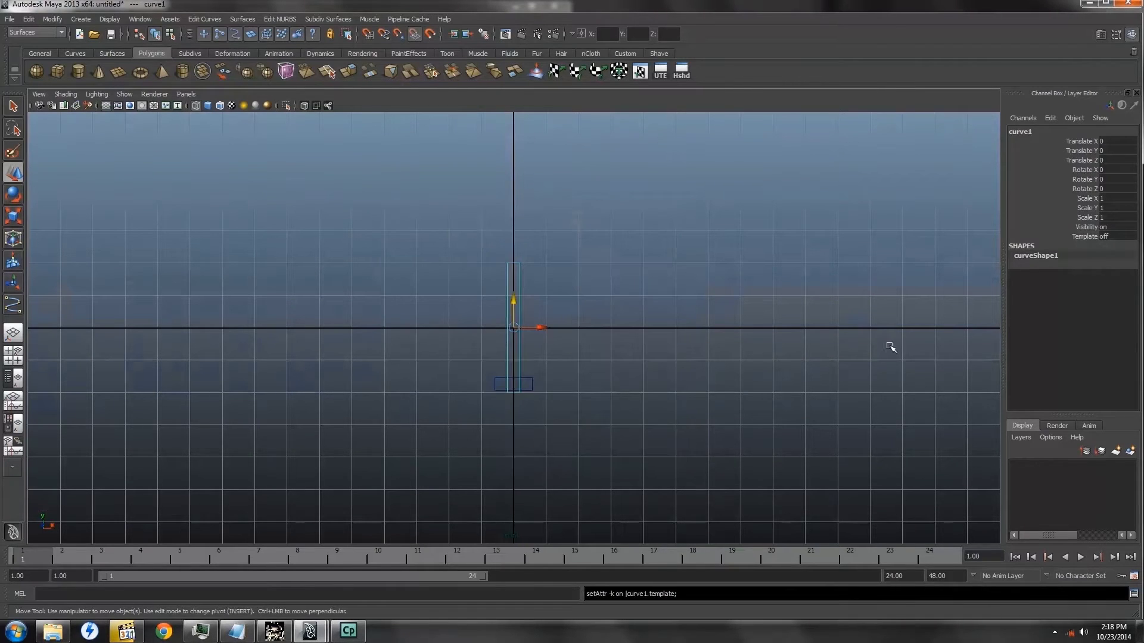
Turn on Template for the tall rectangle by entering 1, and clear the selection
{"action": "left_click", "coordinate": [1106, 237]}
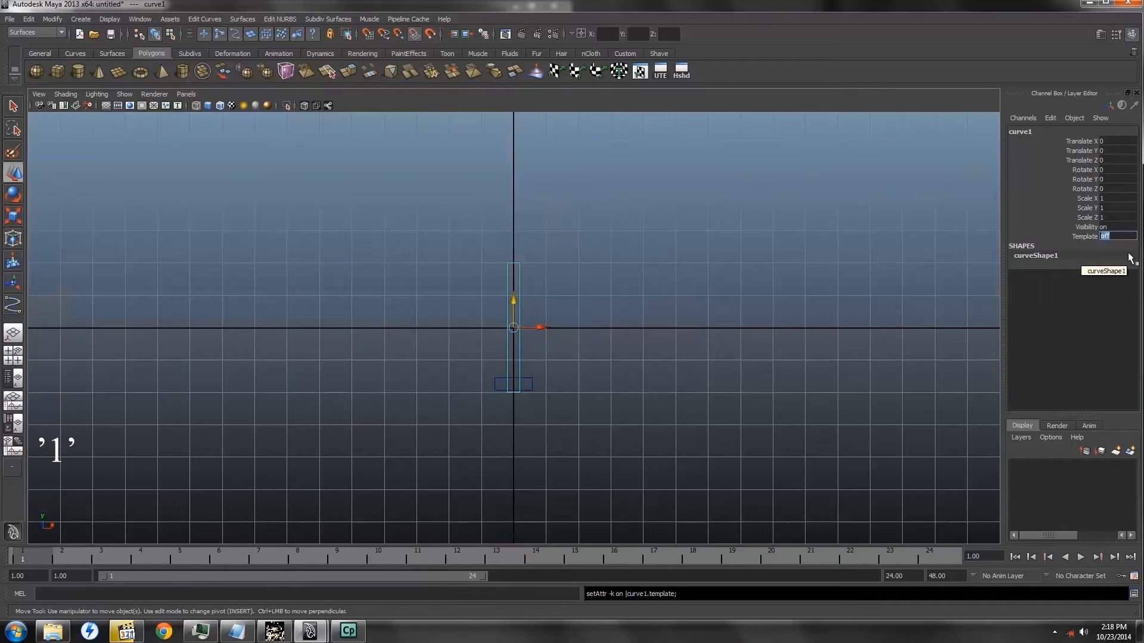
{"action": "type", "text": "1"}
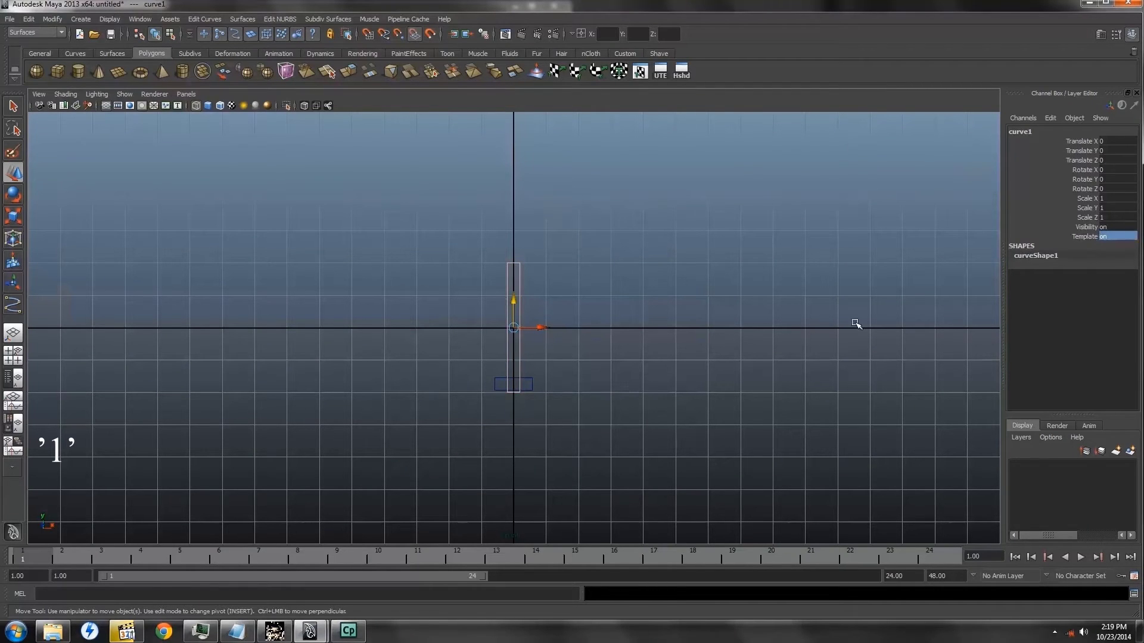
{"action": "left_click", "coordinate": [605, 331]}
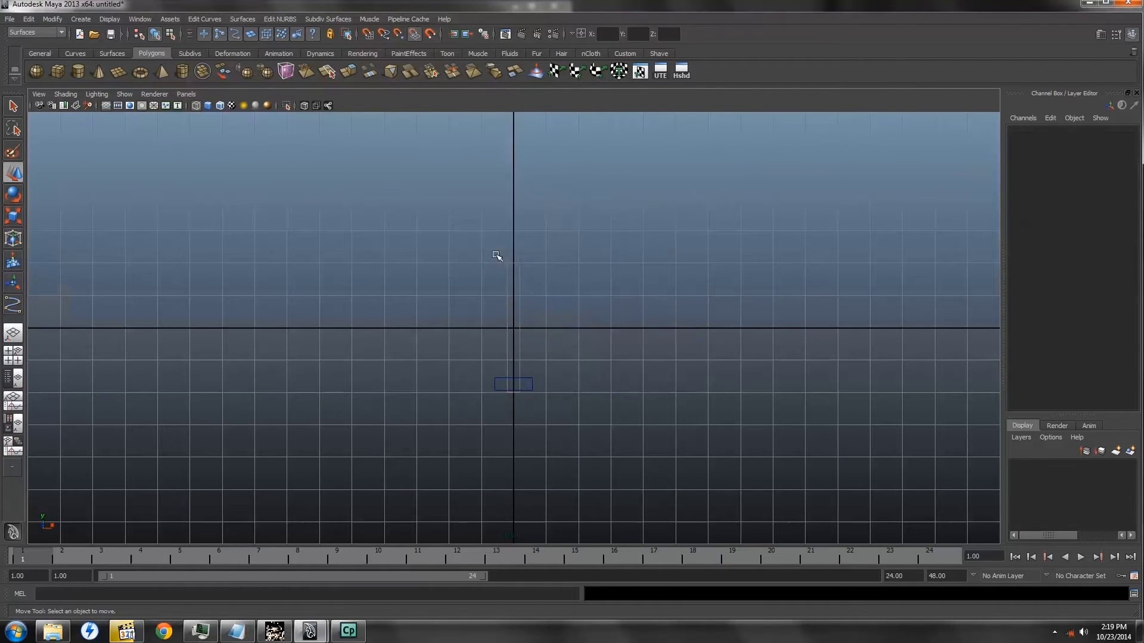
Test the handle by moving it about 1.43 units up the track, and undo the move
{"action": "left_click", "coordinate": [535, 384]}
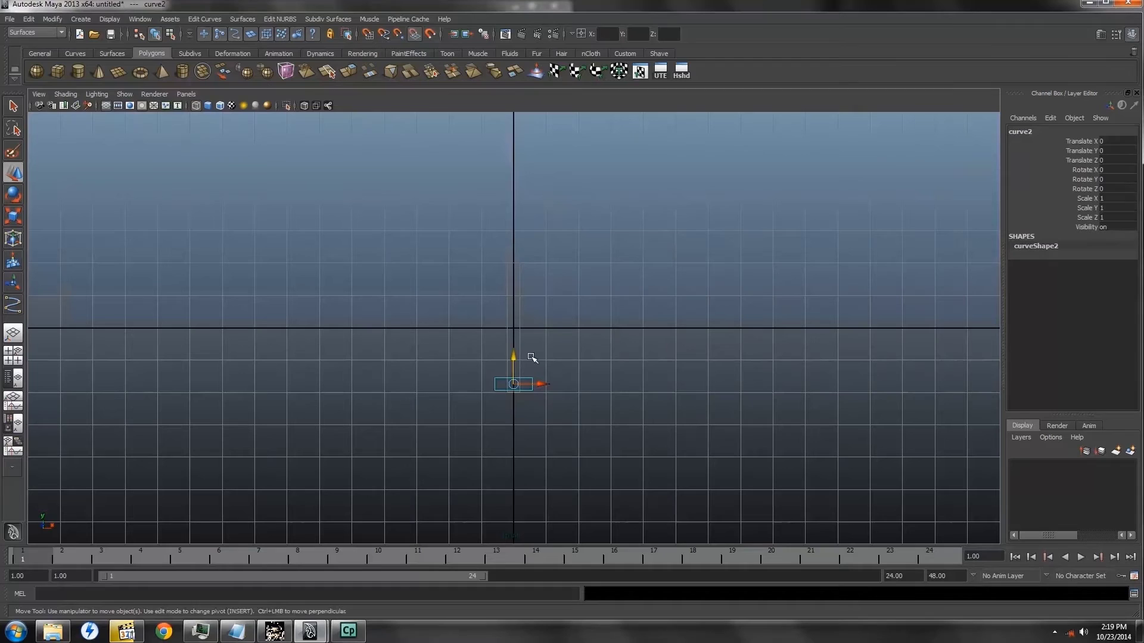
{"action": "left_click_drag", "start_coordinate": [515, 360], "coordinate": [521, 315]}
{"action": "key", "text": "ctrl+z"}
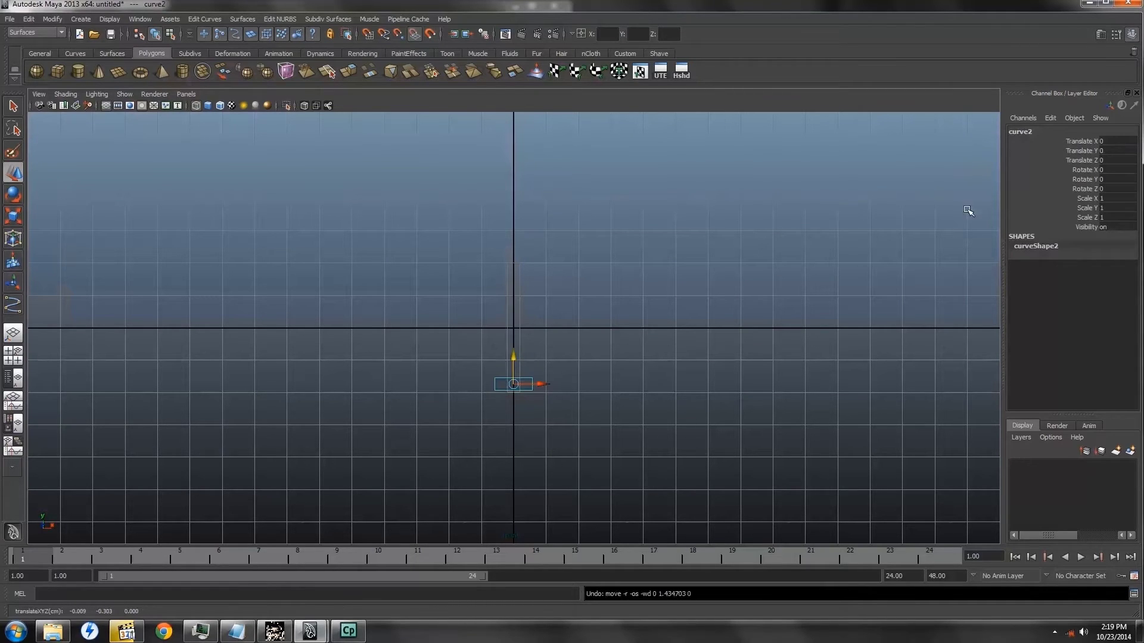
Lock and hide every transform channel of the handle, curve2, and its visibility, leaving only Translate Y available
{"action": "left_click_drag", "start_coordinate": [1081, 141], "coordinate": [1081, 227]}
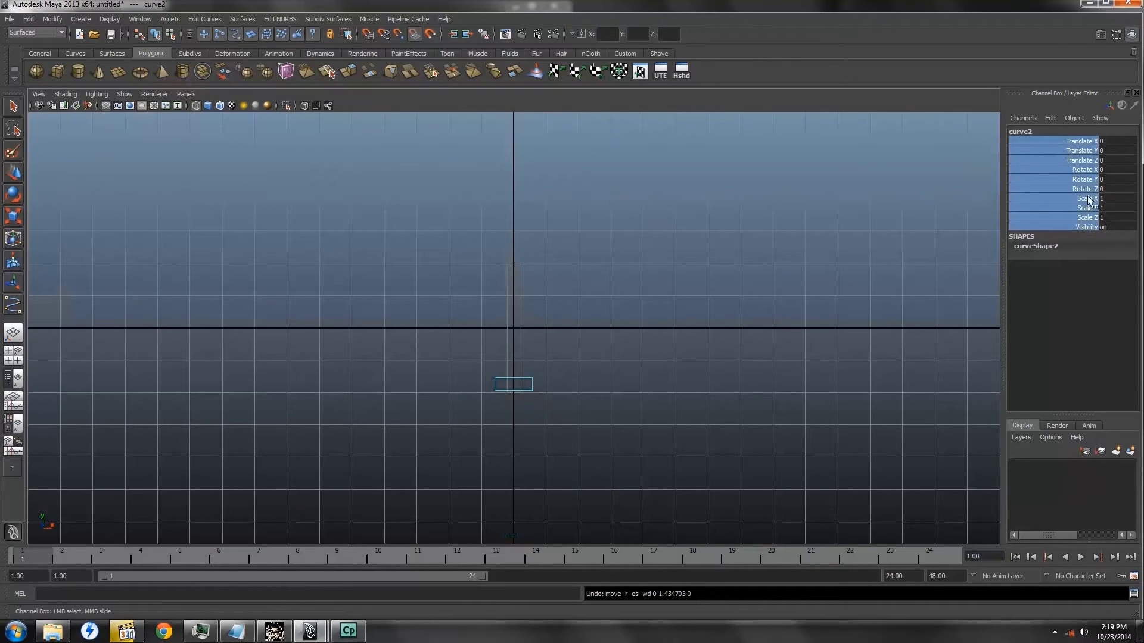
{"action": "left_click", "coordinate": [1079, 151], "text": "ctrl"}
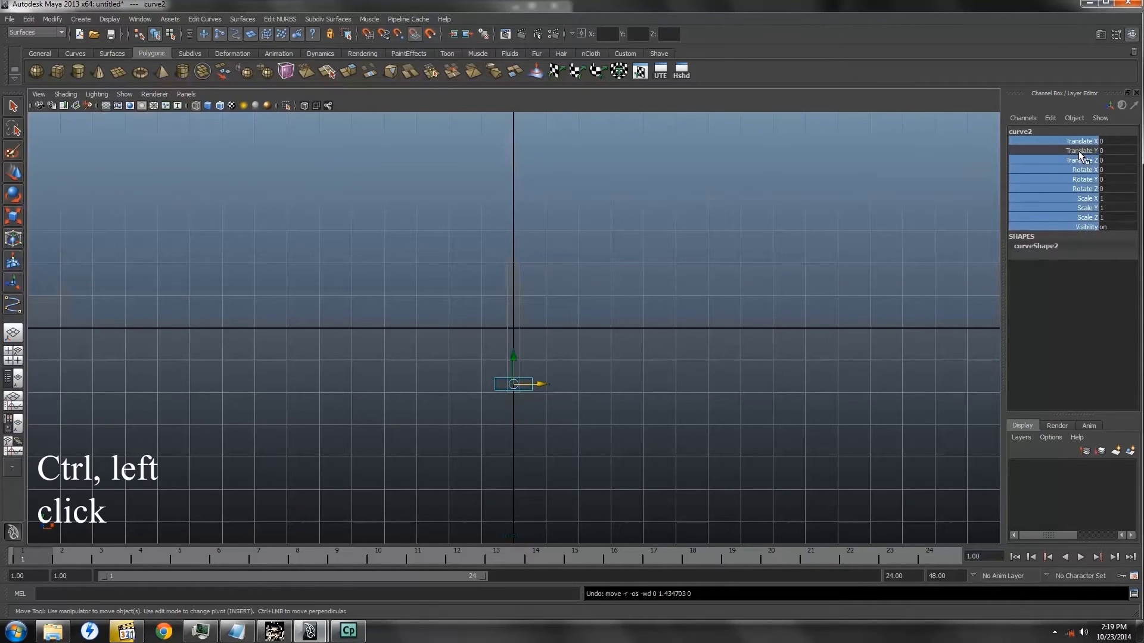
{"action": "right_click", "coordinate": [1045, 173]}
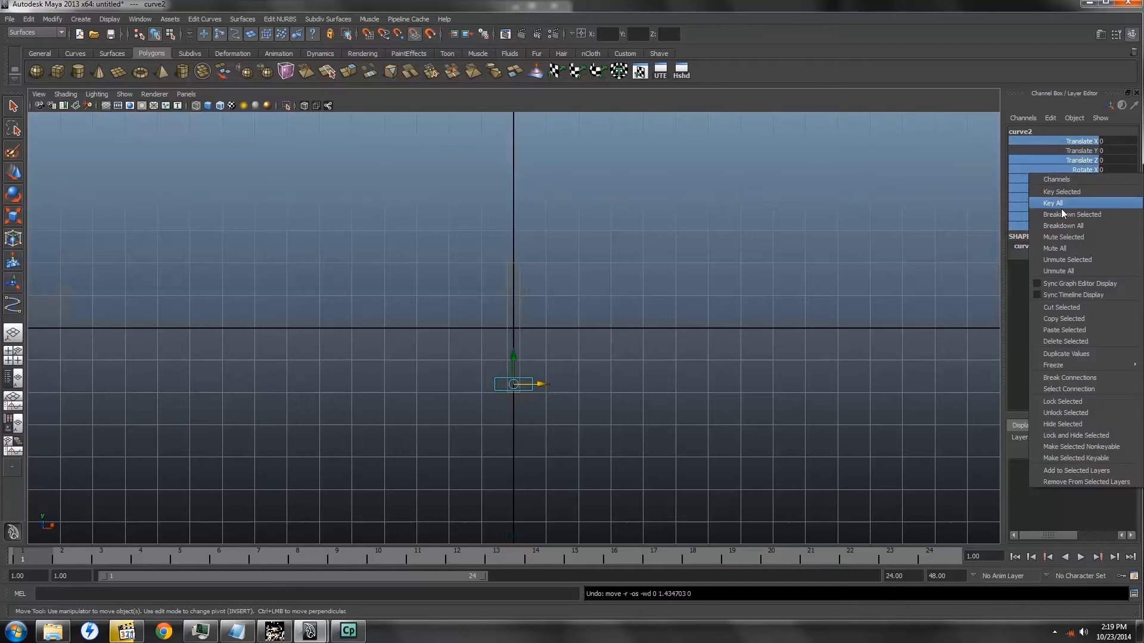
{"action": "left_click", "coordinate": [1076, 435]}
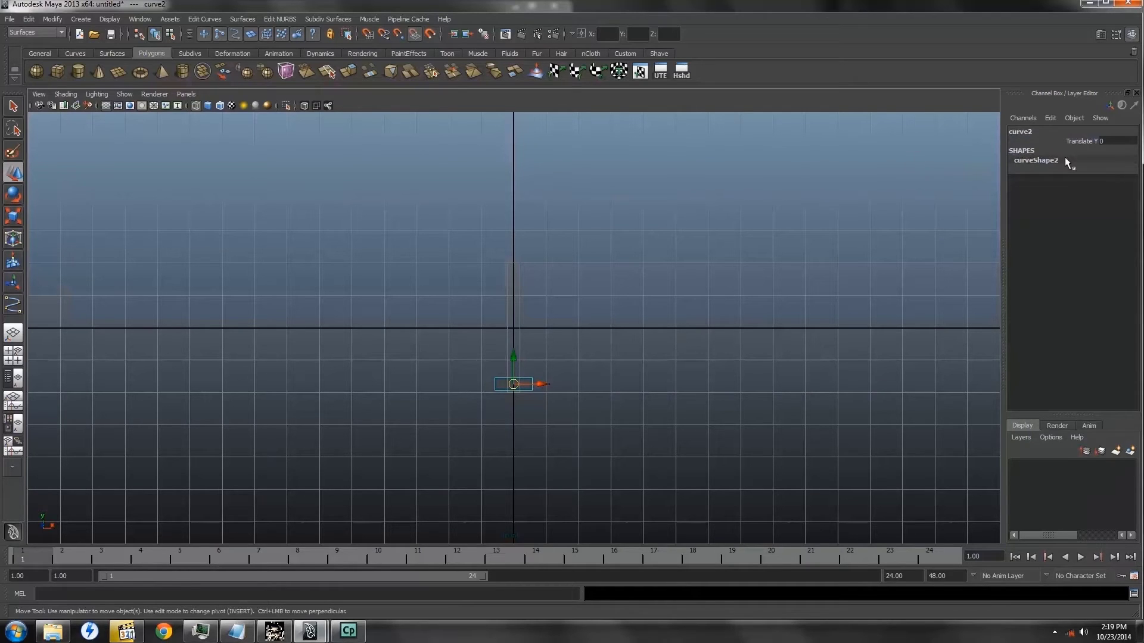
Enable the handle's minimum Translate Y limit in the Attribute Editor and set it to 0
{"action": "left_click", "coordinate": [1101, 34]}
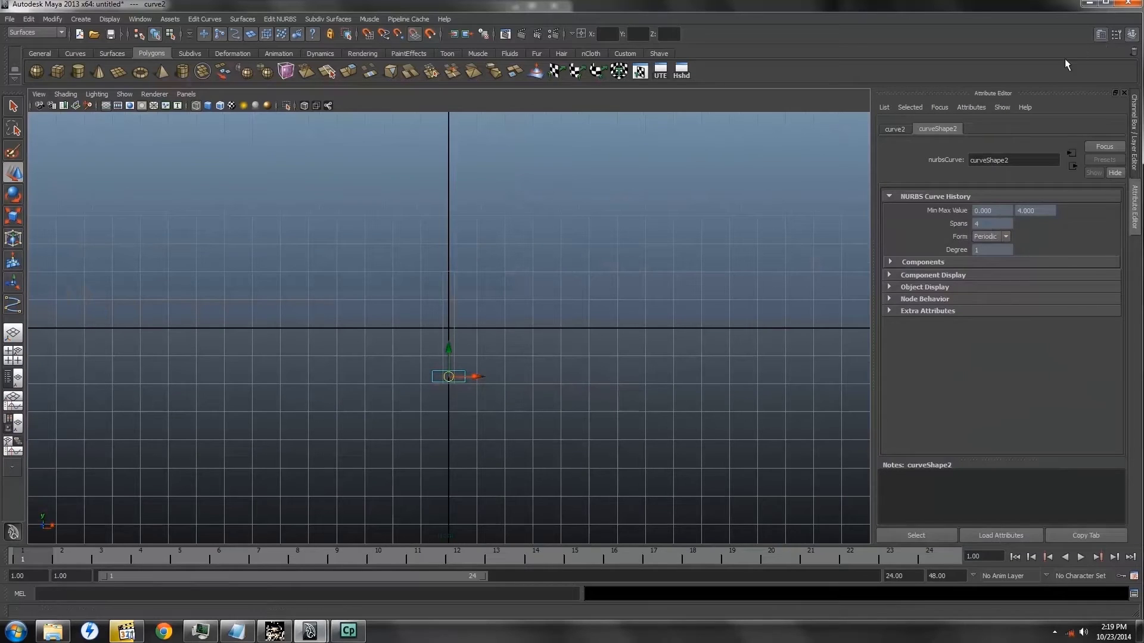
{"action": "left_click", "coordinate": [891, 128]}
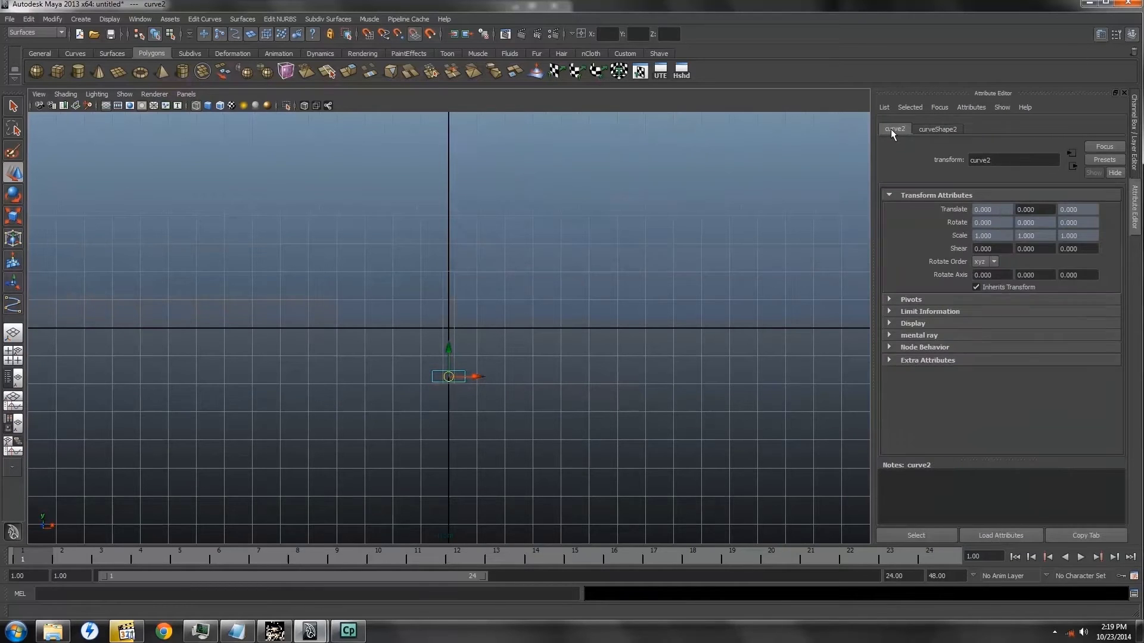
{"action": "left_click", "coordinate": [888, 312]}
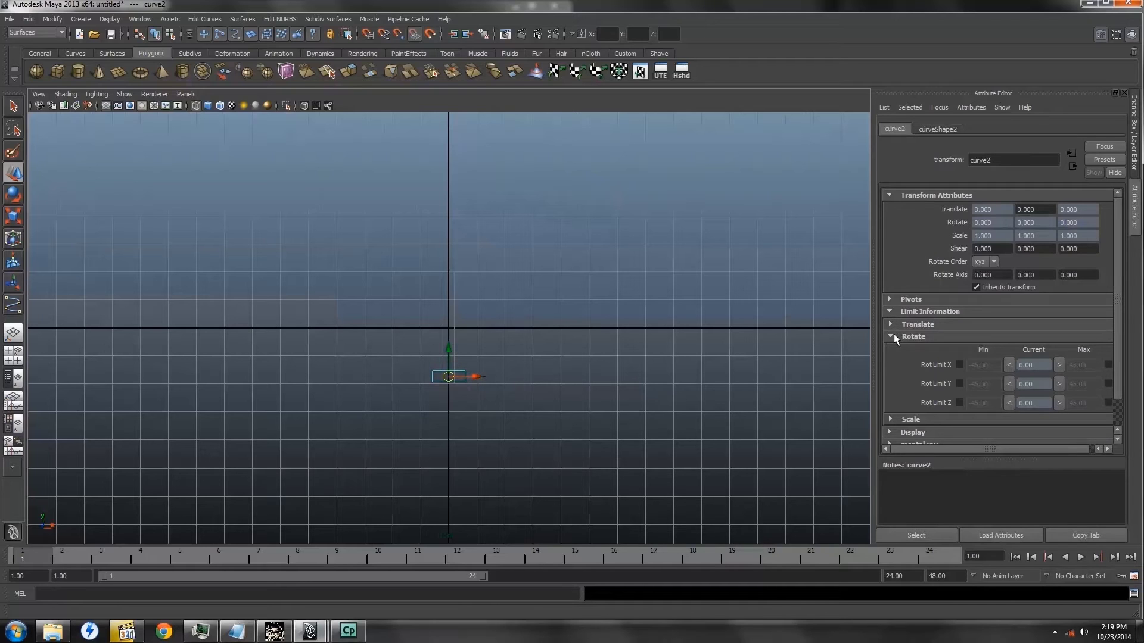
{"action": "left_click", "coordinate": [890, 337]}
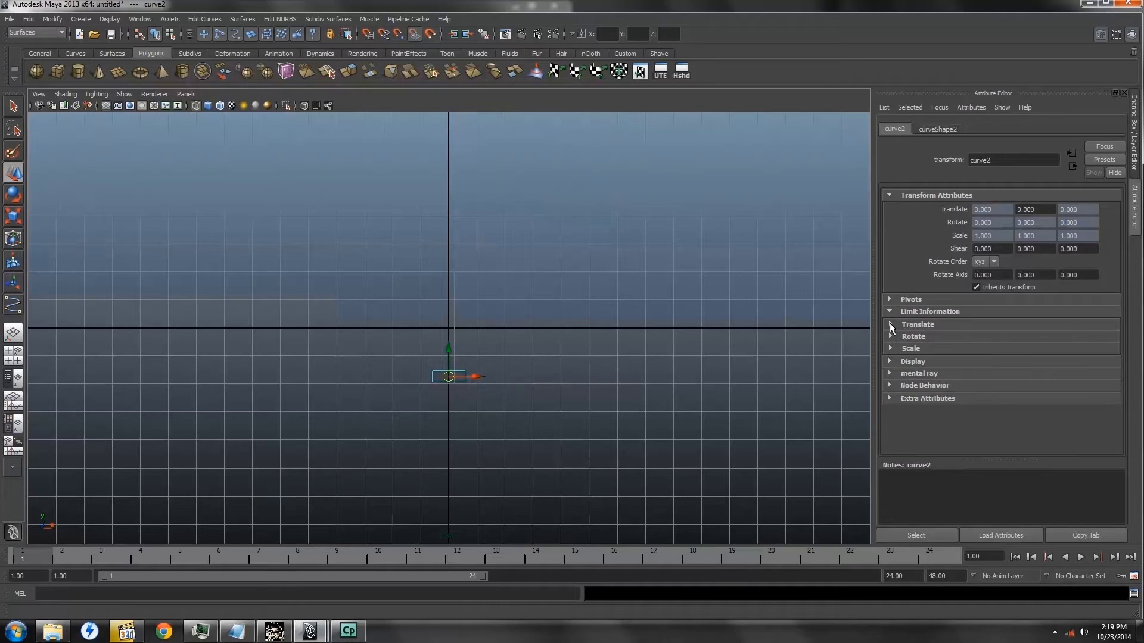
{"action": "left_click", "coordinate": [890, 325]}
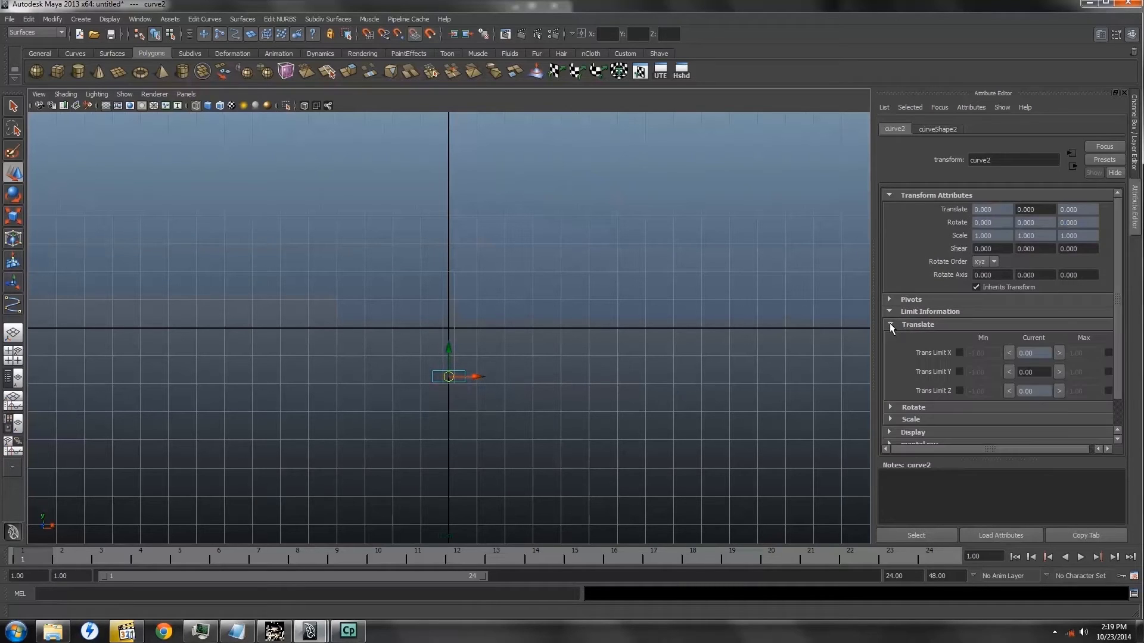
{"action": "left_click", "coordinate": [959, 372]}
{"action": "left_click", "coordinate": [993, 373]}
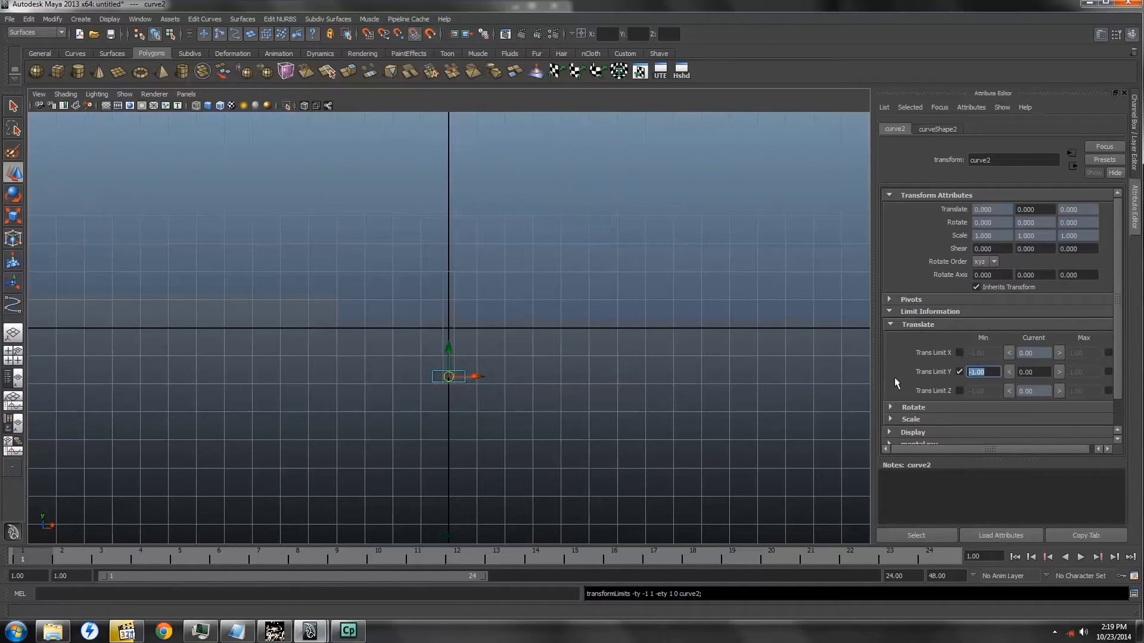
{"action": "type", "text": "0"}
{"action": "key", "text": "Tab"}
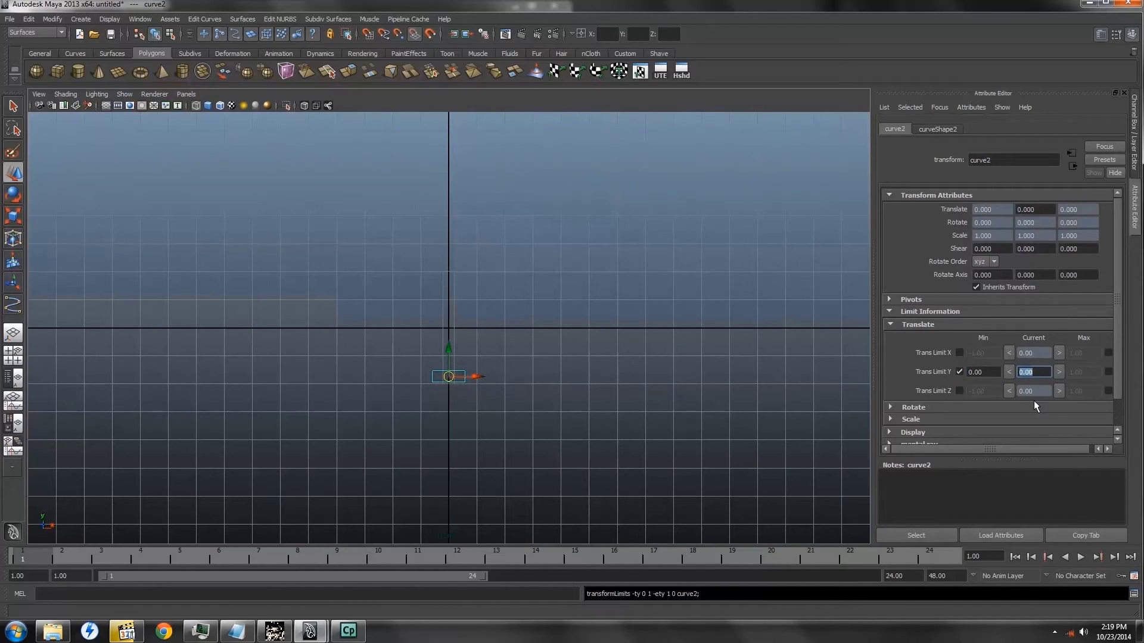
Enable the handle's maximum Translate Y limit, try moving the handle up against it, and set the limit to 5
{"action": "left_click", "coordinate": [1108, 372]}
{"action": "left_click_drag", "start_coordinate": [449, 351], "coordinate": [452, 281]}
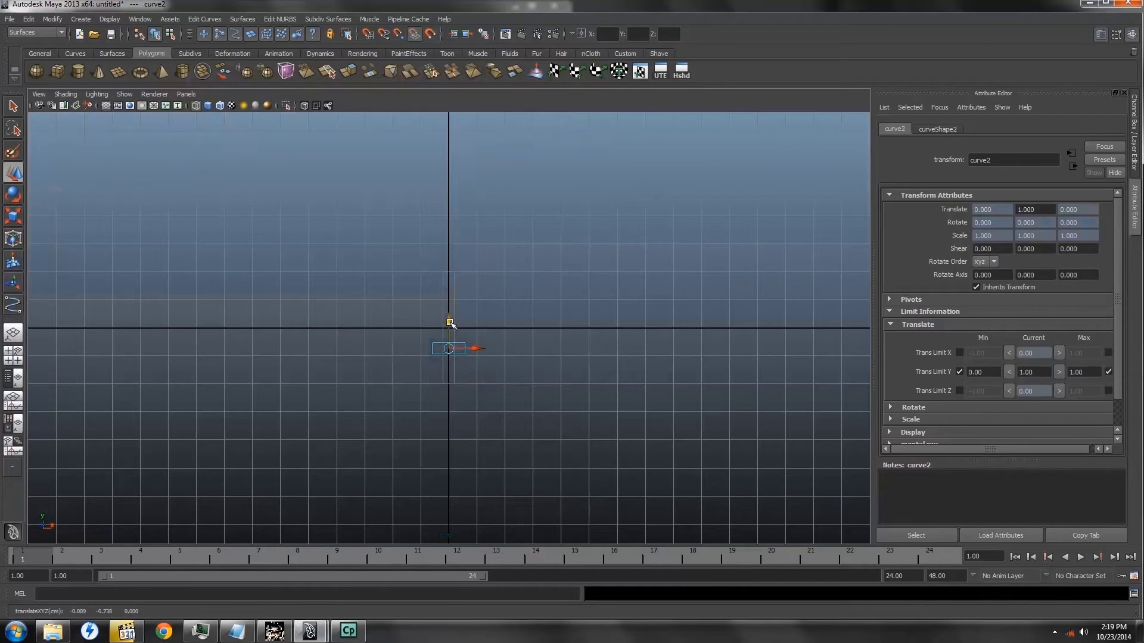
{"action": "left_click_drag", "start_coordinate": [451, 323], "coordinate": [447, 299]}
{"action": "left_click", "coordinate": [1094, 373]}
{"action": "type", "text": "5"}
{"action": "key", "text": "Tab"}
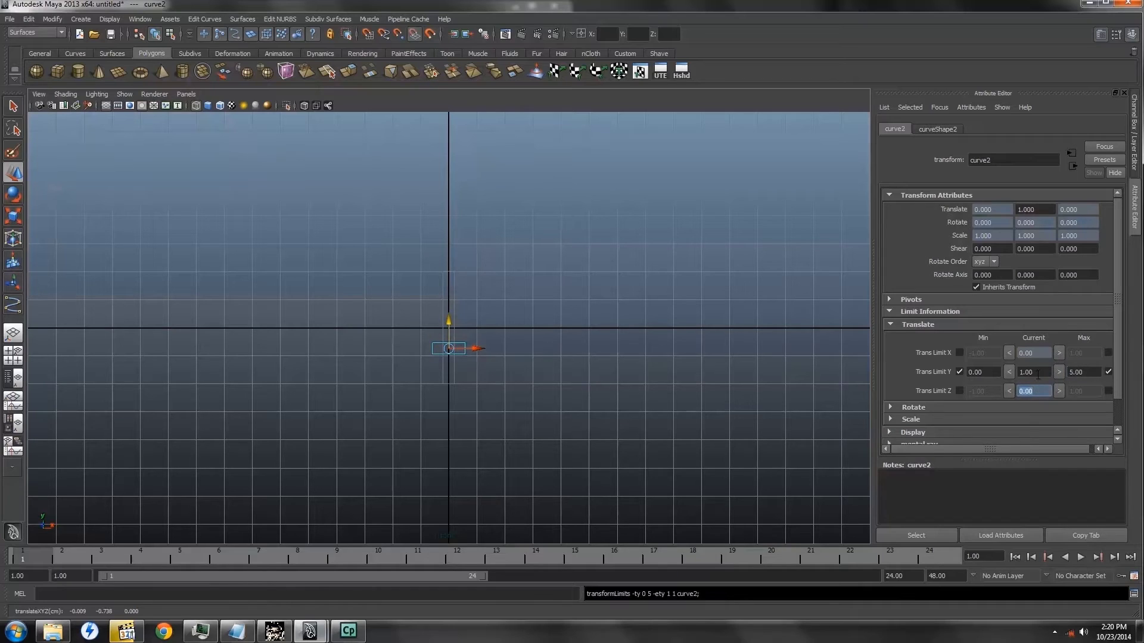
Move the handle up to the upper end of the track and set its maximum Translate Y limit to 3.42
{"action": "left_click_drag", "start_coordinate": [447, 324], "coordinate": [450, 255]}
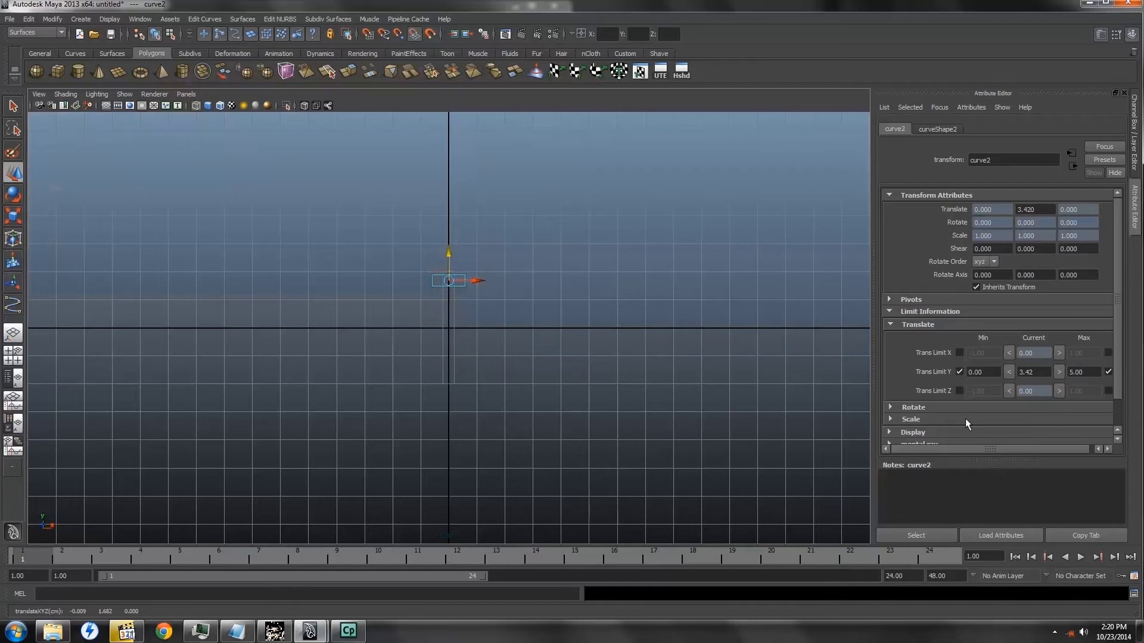
{"action": "left_click", "coordinate": [1094, 372]}
{"action": "type", "text": "3.42"}
{"action": "key", "text": "Tab"}
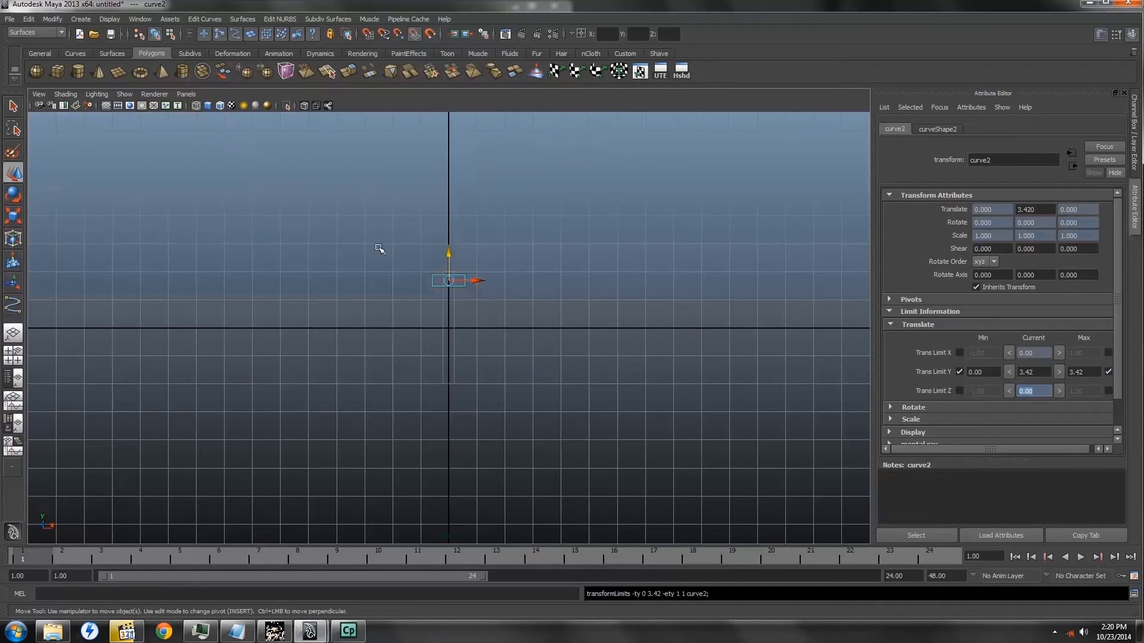
Test the upper and lower limits with the handle, leaving it at the bottom of the track with the Channel Box shown
{"action": "left_click_drag", "start_coordinate": [449, 255], "coordinate": [445, 94]}
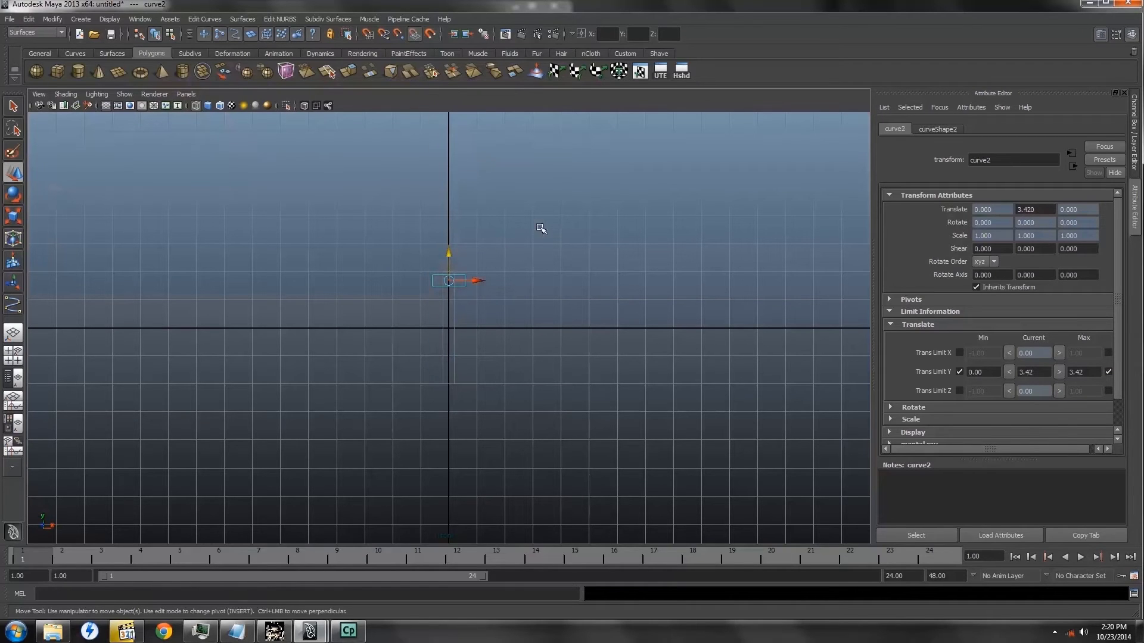
{"action": "left_click", "coordinate": [1102, 34]}
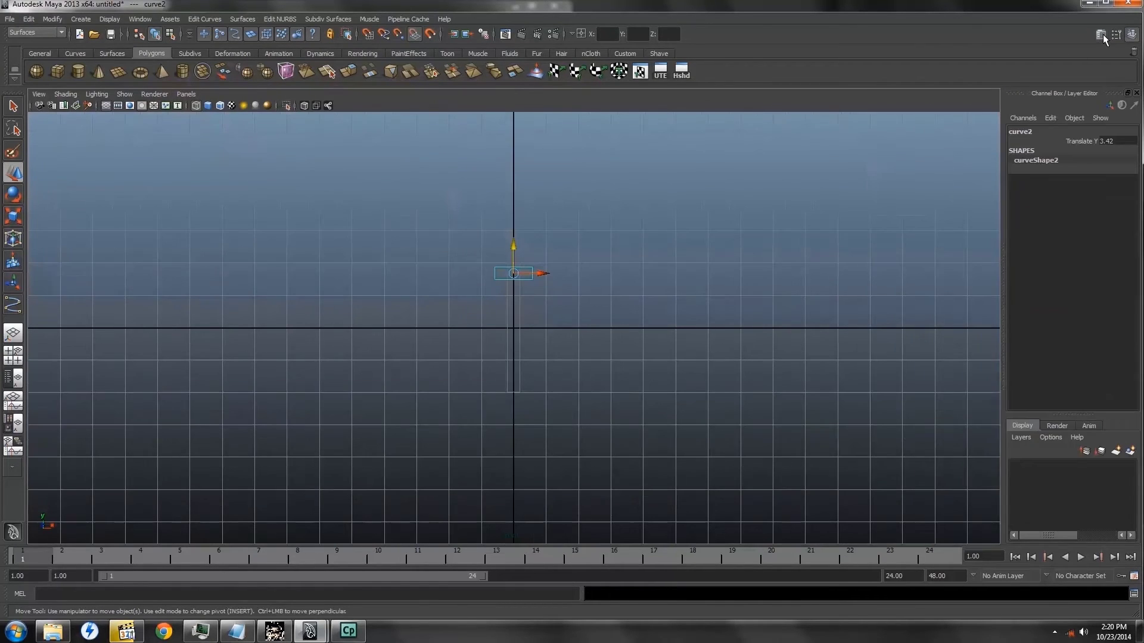
{"action": "left_click_drag", "start_coordinate": [513, 247], "coordinate": [530, 400]}
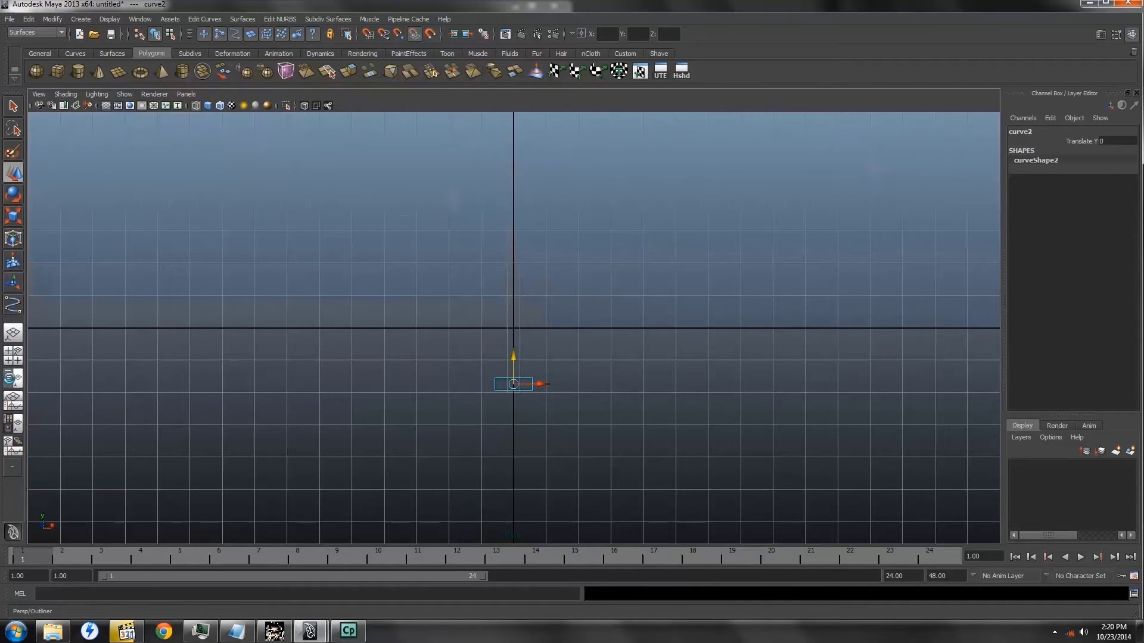
Show the Outliner beside the perspective view and rename the tall rectangle, curve1, as bar
{"action": "left_click", "coordinate": [13, 378]}
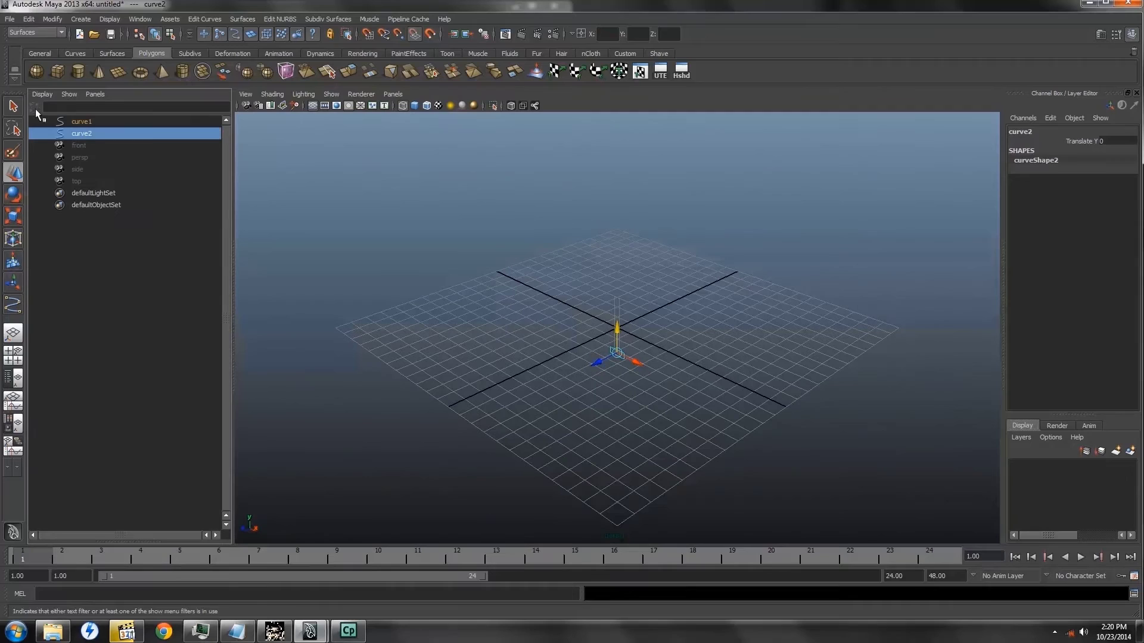
{"action": "left_click", "coordinate": [82, 122]}
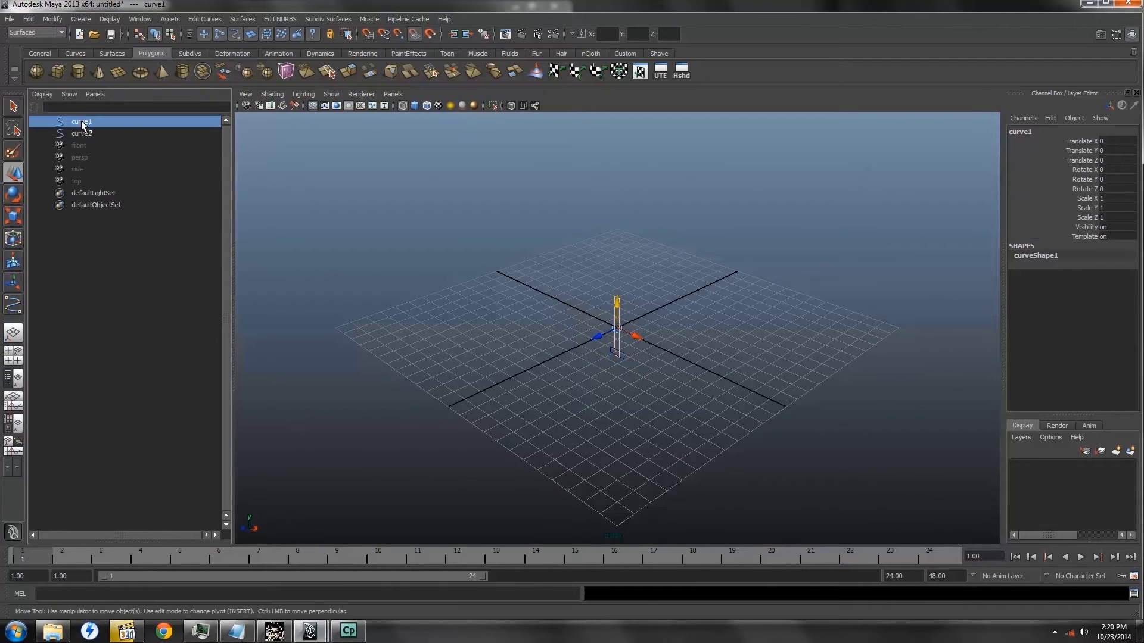
{"action": "double_click", "coordinate": [81, 122]}
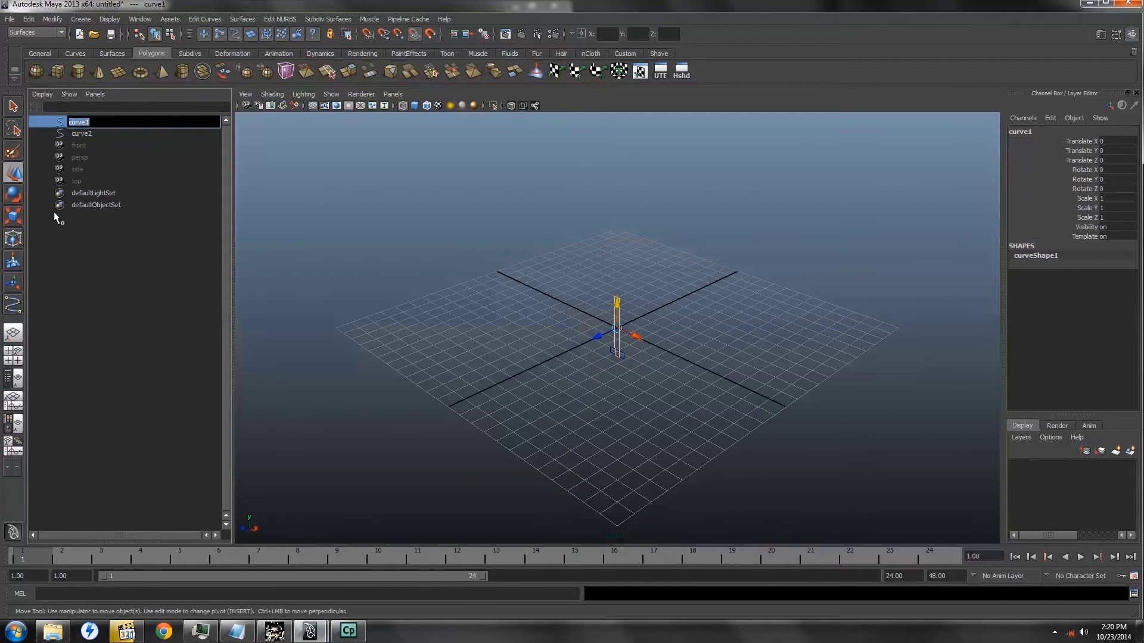
{"action": "type", "text": "bar"}
{"action": "key", "text": "Return"}
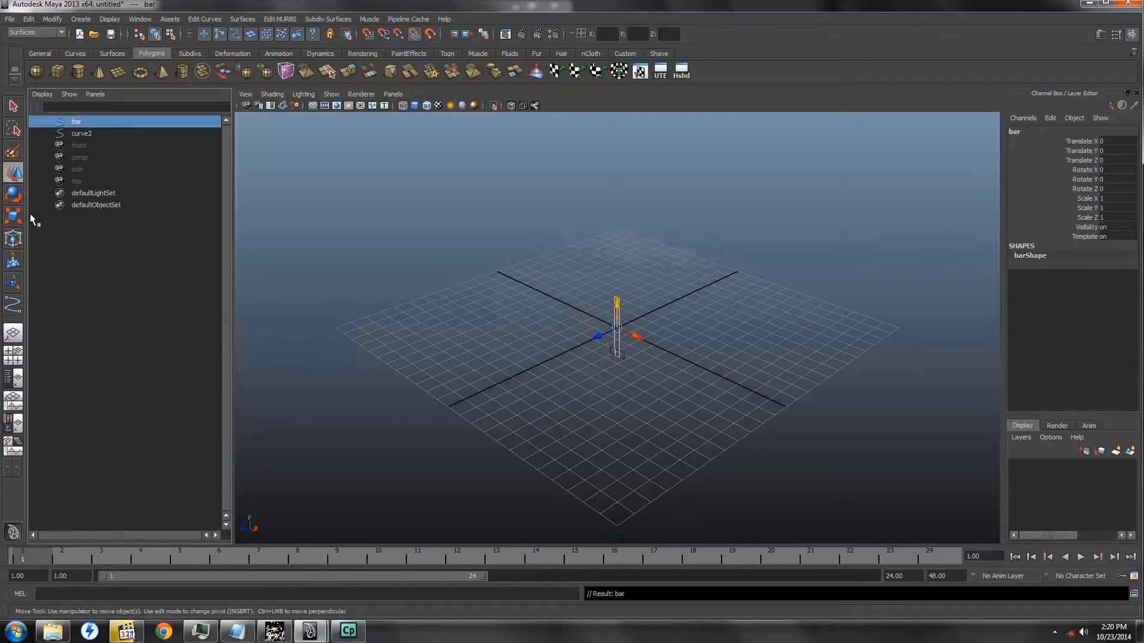
Rename the small rectangle, curve2, as handle in the Outliner
{"action": "left_click", "coordinate": [81, 132]}
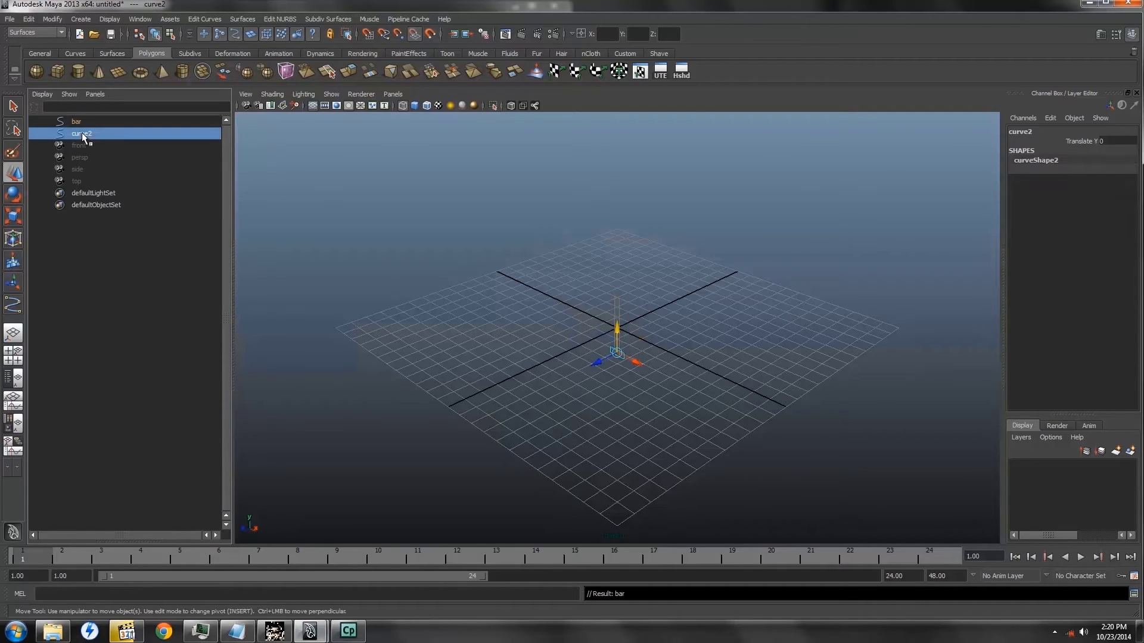
{"action": "double_click", "coordinate": [81, 133]}
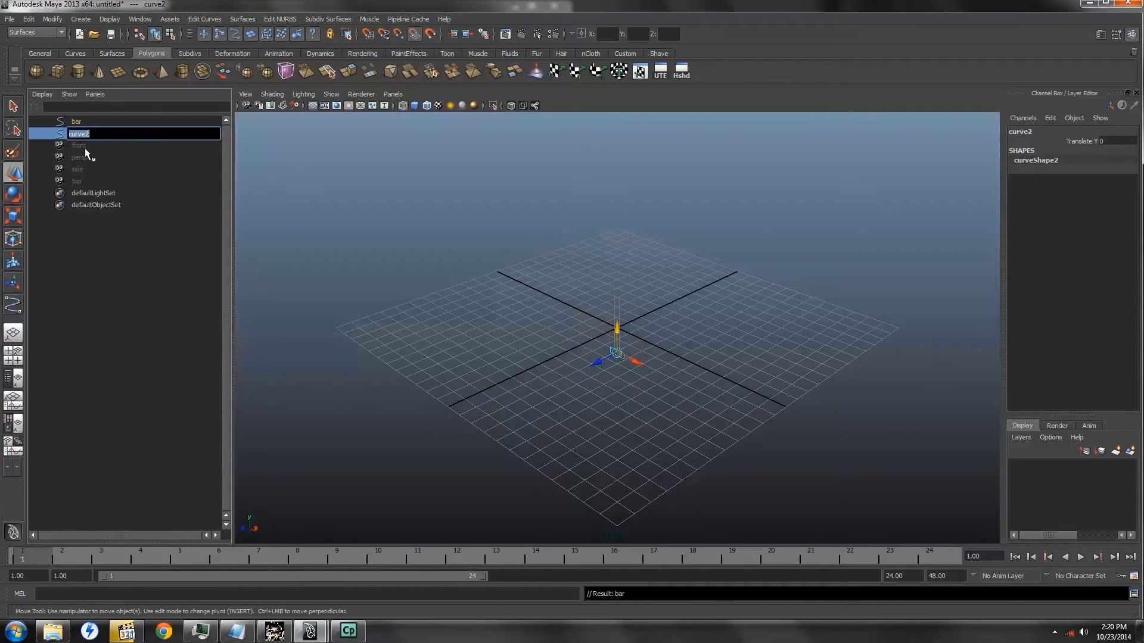
{"action": "key", "text": "Return"}
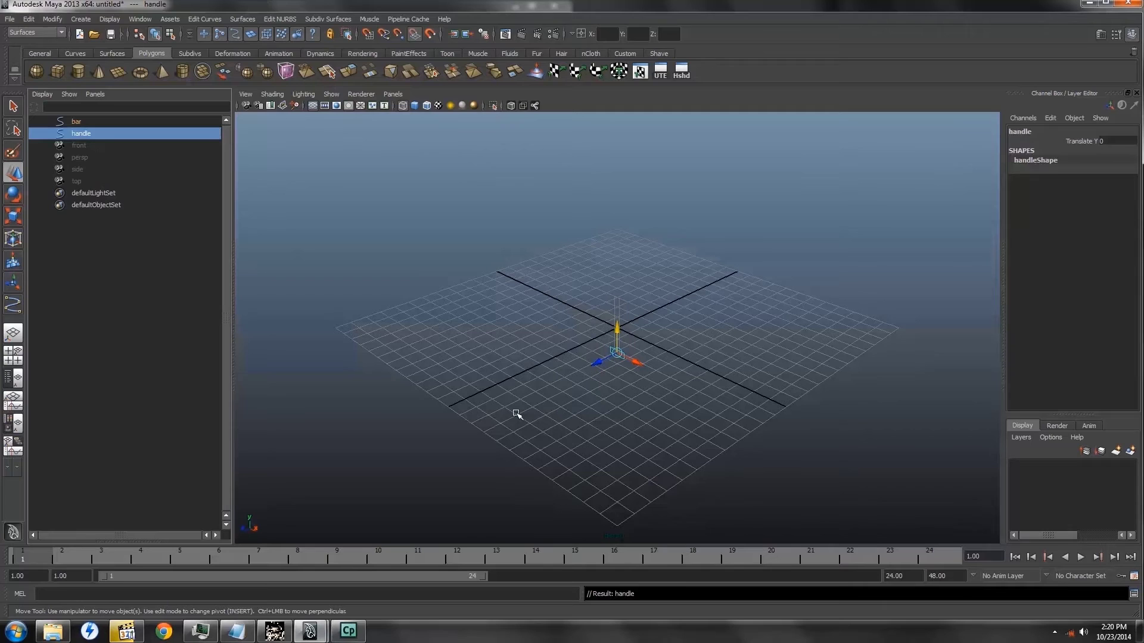
Check in the perspective view how the handle slides along the bar within its limits
{"action": "left_click_drag", "start_coordinate": [595, 397], "coordinate": [703, 439], "text": "alt"}
{"action": "right_click_drag", "start_coordinate": [703, 439], "coordinate": [541, 439], "text": "alt"}
{"action": "left_click_drag", "start_coordinate": [541, 439], "coordinate": [506, 462], "text": "alt"}
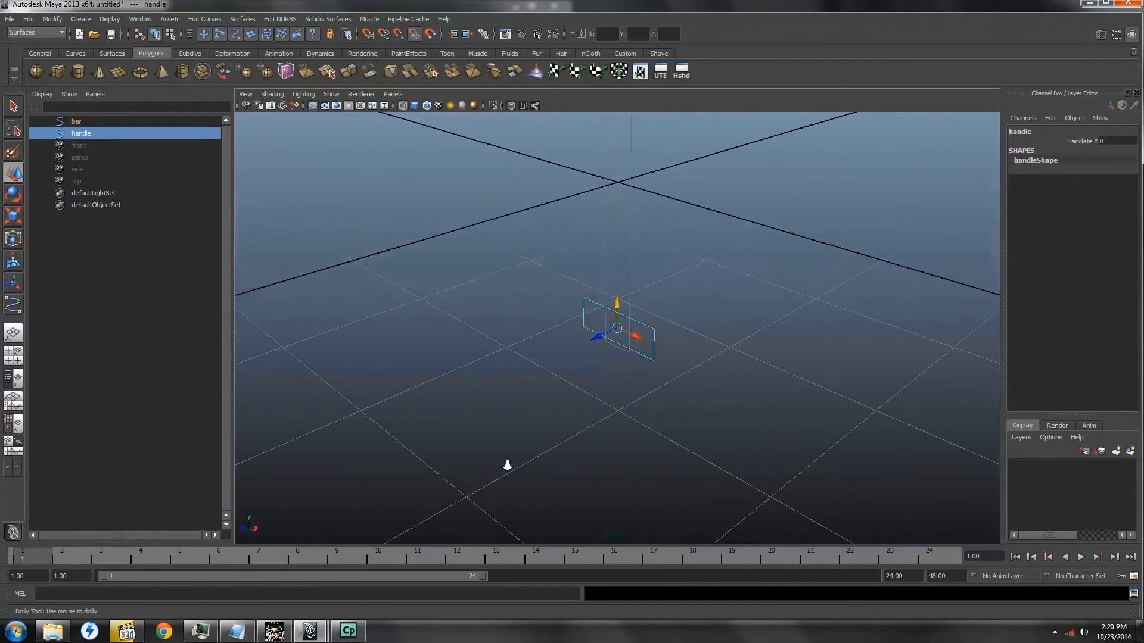
{"action": "right_click_drag", "start_coordinate": [505, 462], "coordinate": [274, 484], "text": "alt"}
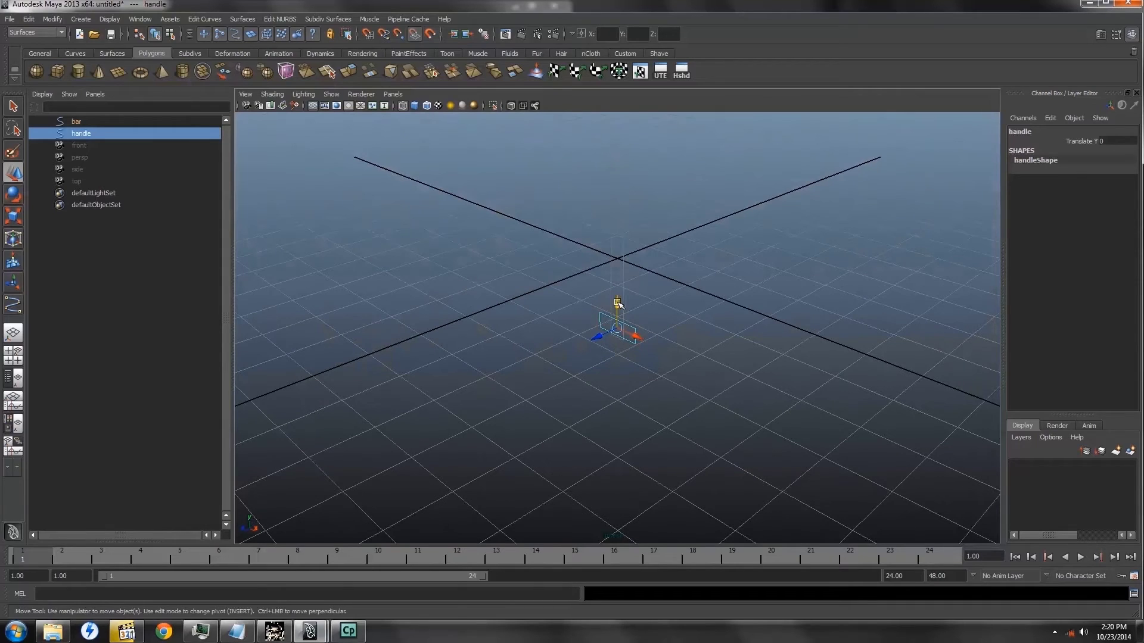
{"action": "left_click_drag", "start_coordinate": [616, 299], "coordinate": [654, 511]}
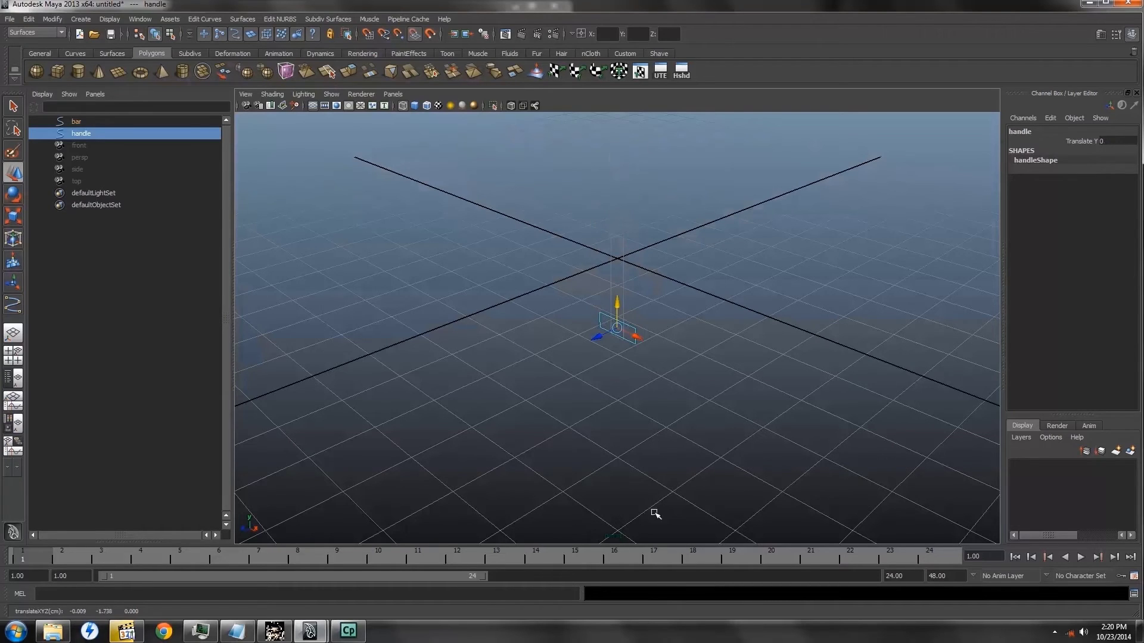
{"action": "left_click", "coordinate": [677, 403]}
{"action": "left_click_drag", "start_coordinate": [560, 276], "coordinate": [677, 429]}
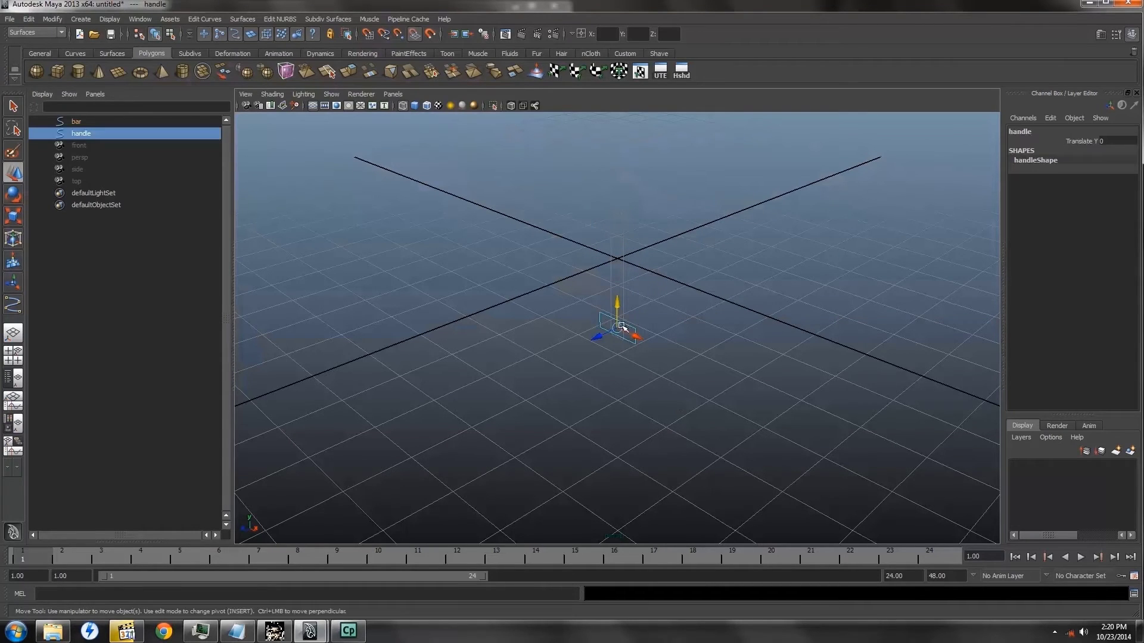
{"action": "left_click_drag", "start_coordinate": [616, 329], "coordinate": [642, 403]}
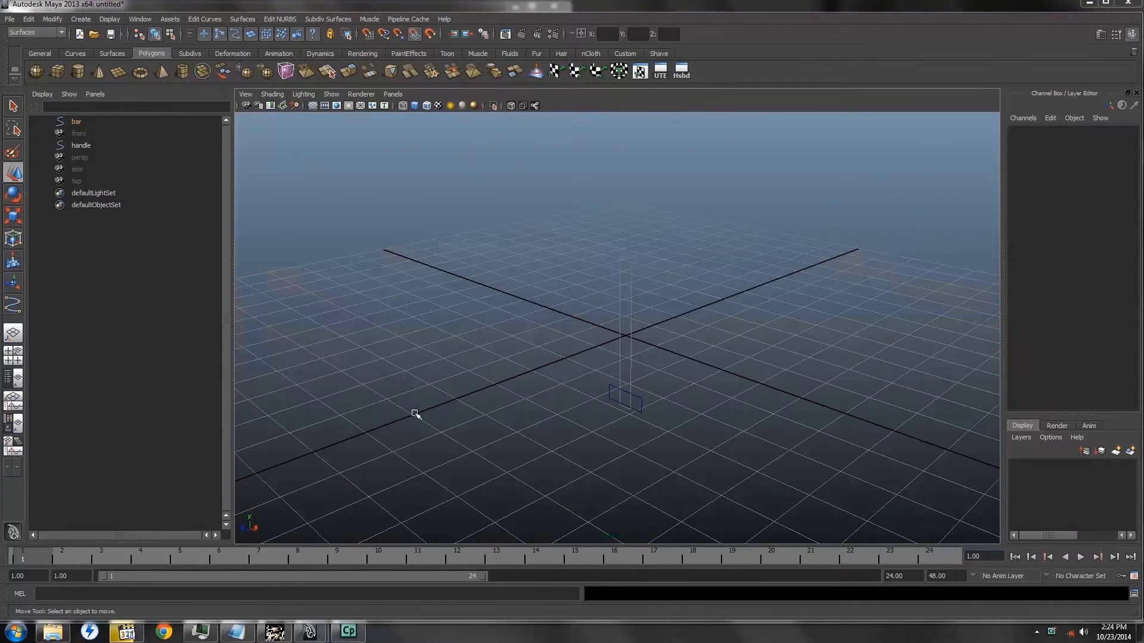
Switch to the Digital-Tutors Facial Rigging in Maya window, view the Chapter 5 lessons, and close the window
{"action": "left_click", "coordinate": [273, 634]}
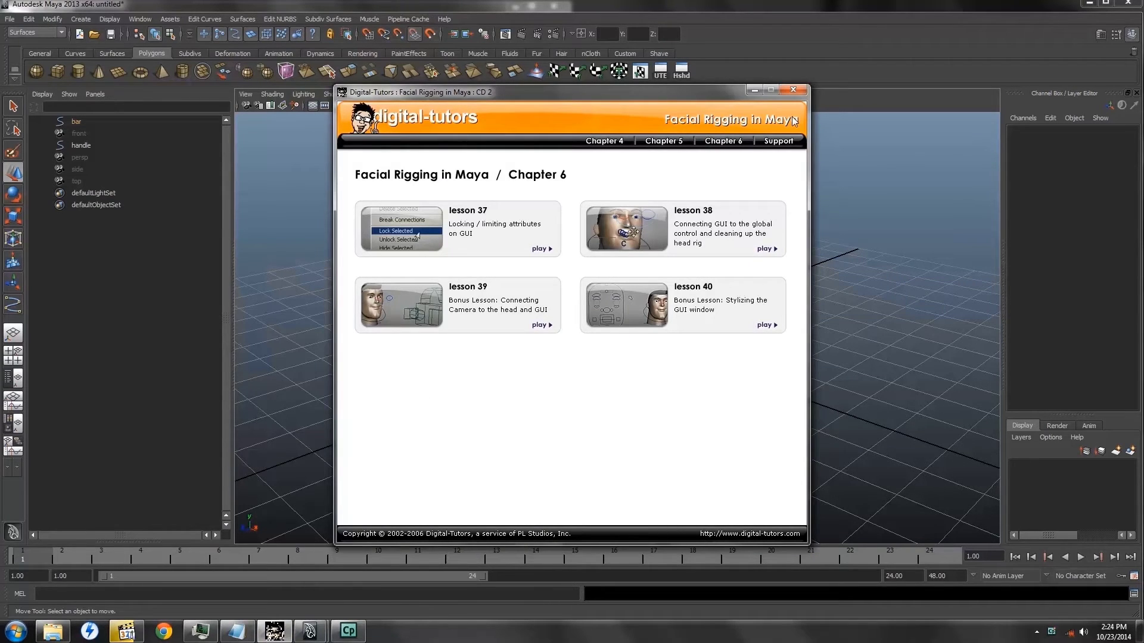
{"action": "left_click", "coordinate": [664, 141]}
{"action": "left_click", "coordinate": [793, 90]}
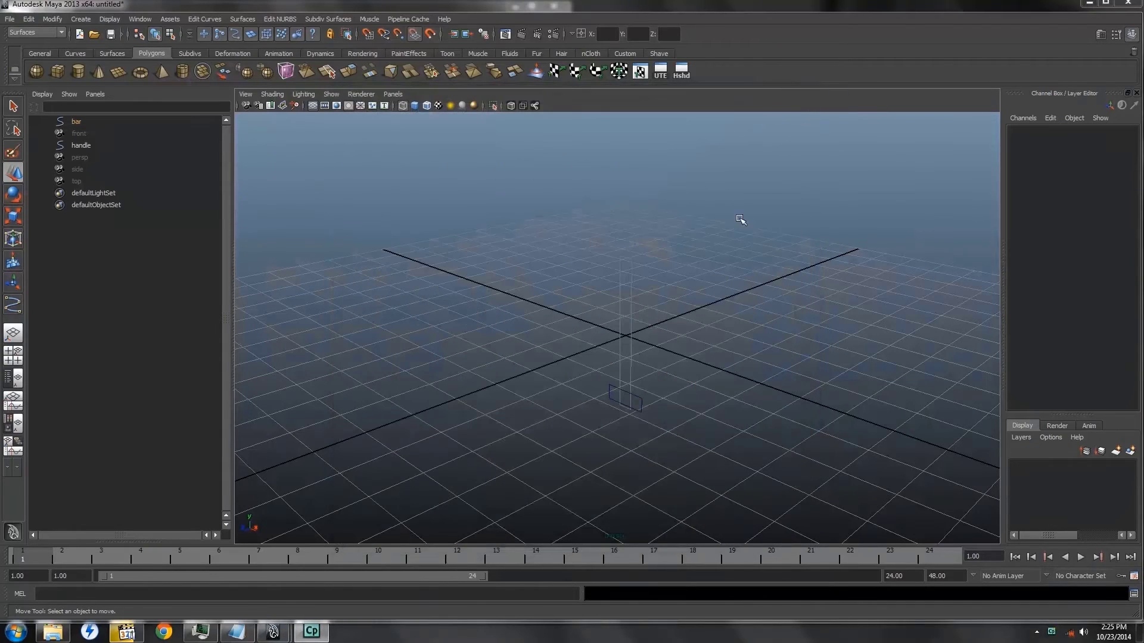
Group the bar and the handle together
{"action": "left_click", "coordinate": [77, 123]}
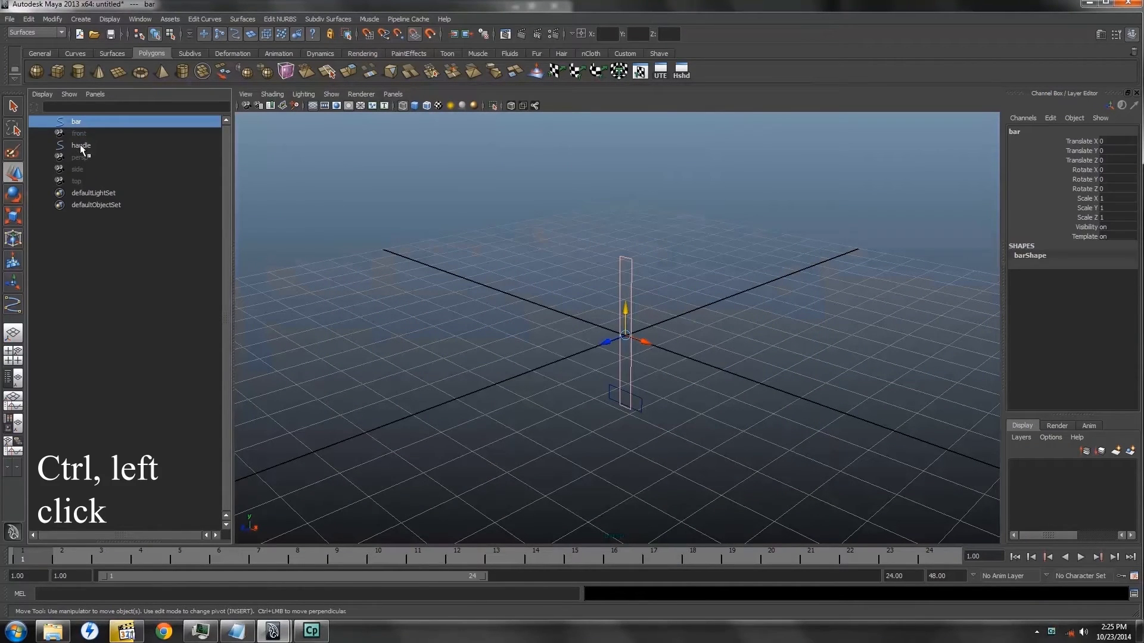
{"action": "left_click", "coordinate": [82, 146], "text": "ctrl"}
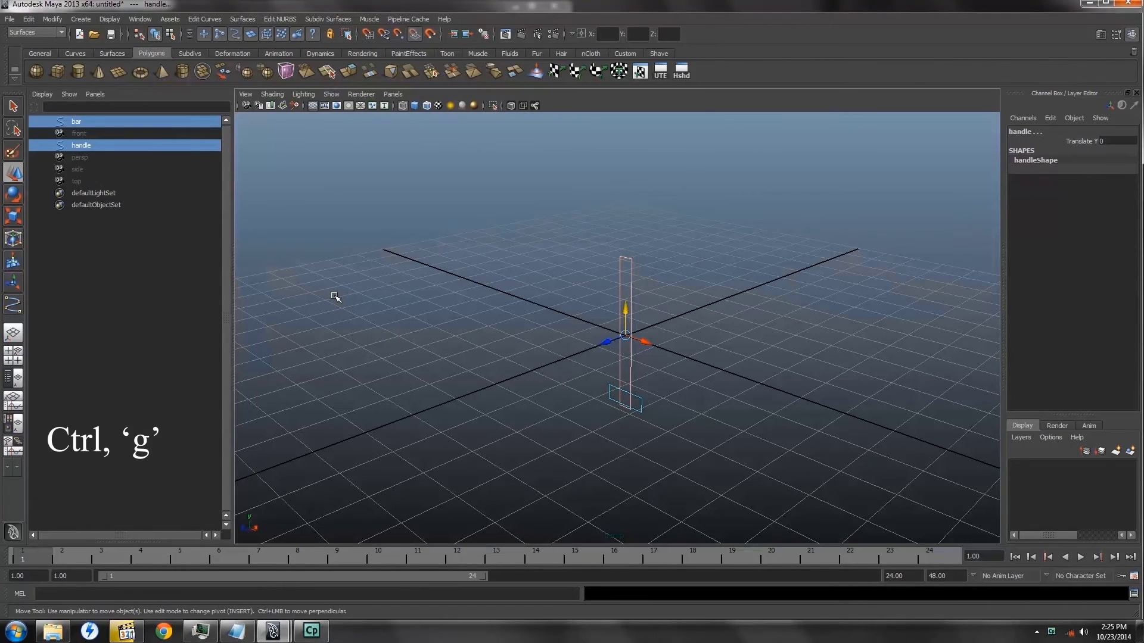
{"action": "key", "text": "ctrl+g"}
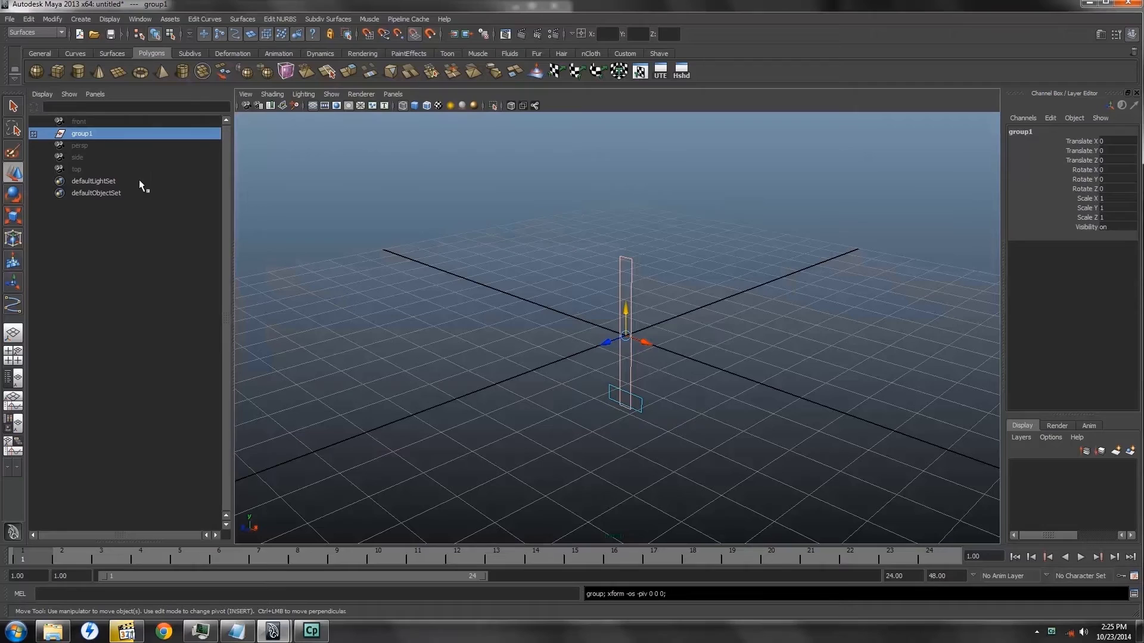
Rename the group containing the bar and handle as slider
{"action": "double_click", "coordinate": [87, 137]}
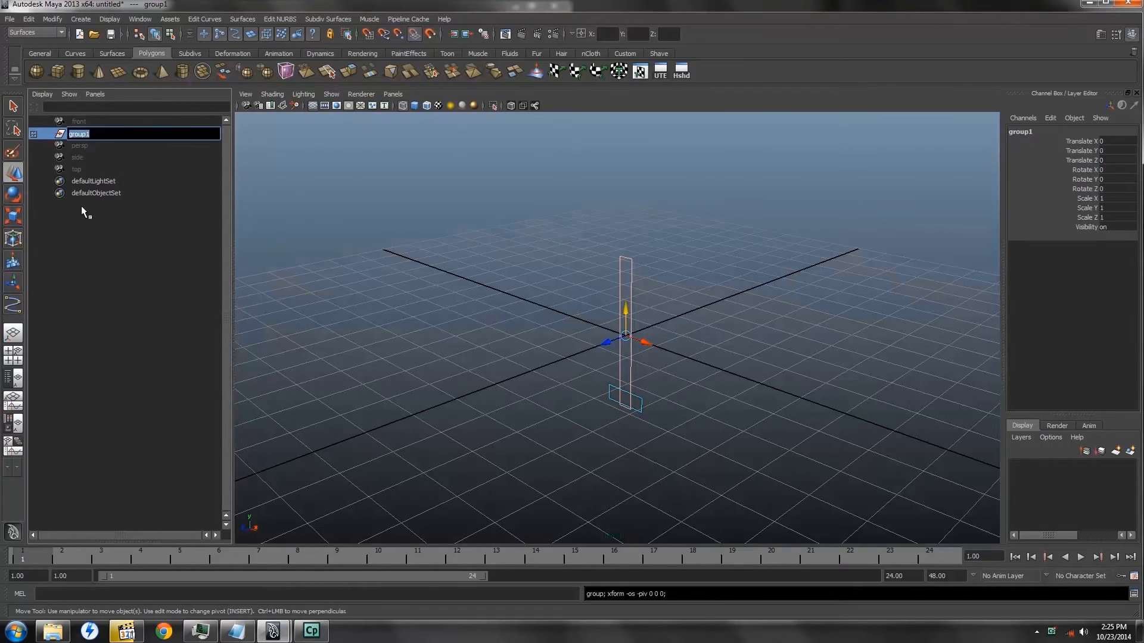
{"action": "type", "text": "slider"}
{"action": "key", "text": "Return"}
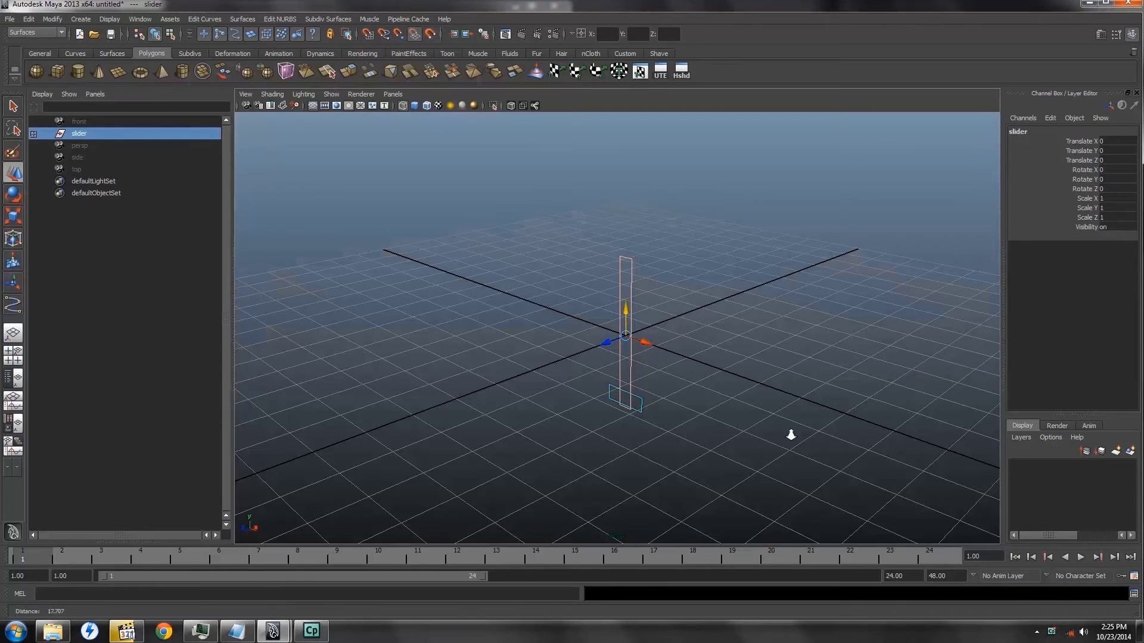
Move the slider group sideways along X and up to about 7.6 in Y, away from the grid centre
{"action": "left_click_drag", "start_coordinate": [792, 435], "coordinate": [702, 156], "text": "alt"}
{"action": "left_click_drag", "start_coordinate": [710, 307], "coordinate": [727, 281], "text": "alt"}
{"action": "left_click_drag", "start_coordinate": [752, 234], "coordinate": [815, 252]}
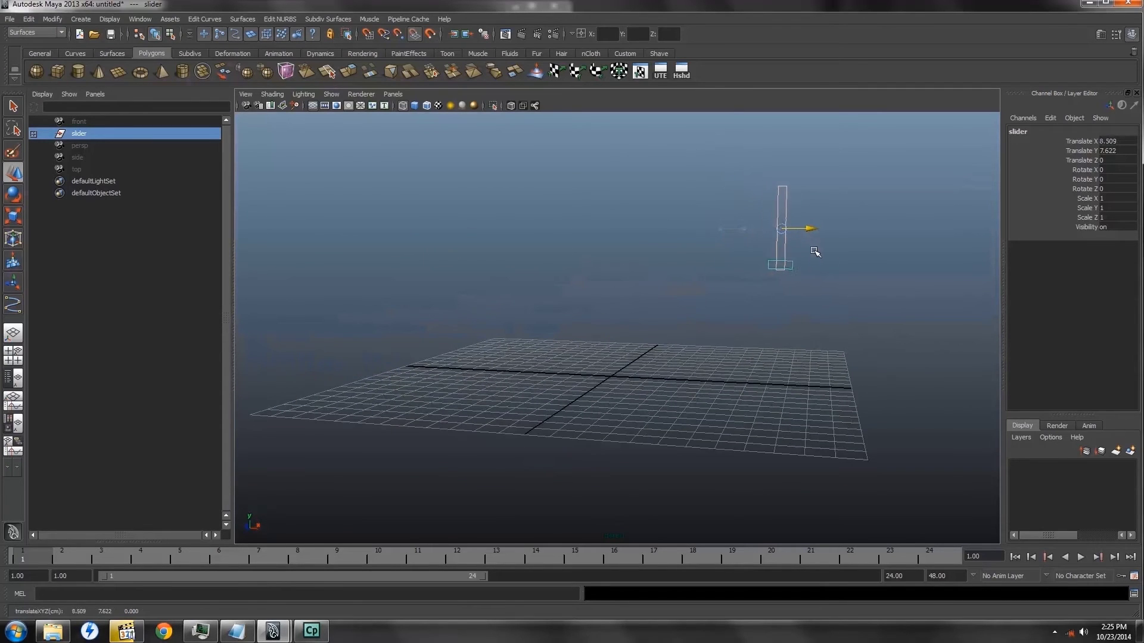
{"action": "left_click", "coordinate": [786, 355]}
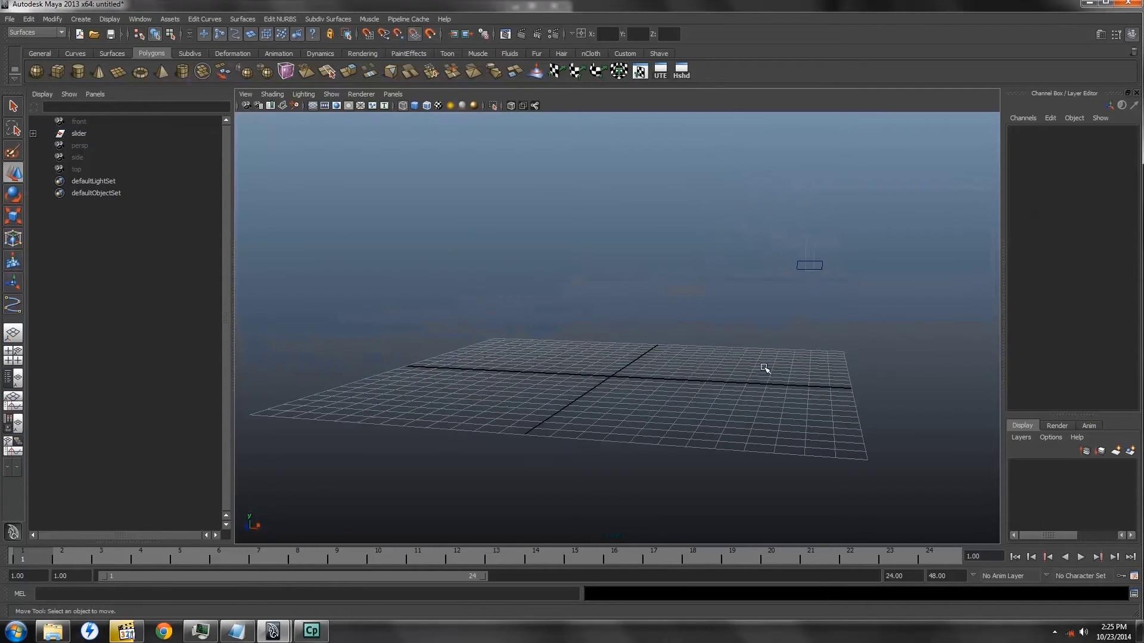
Test the handle's downward movement limit at the slider group's new position
{"action": "left_click", "coordinate": [806, 263]}
{"action": "left_click_drag", "start_coordinate": [811, 237], "coordinate": [811, 322]}
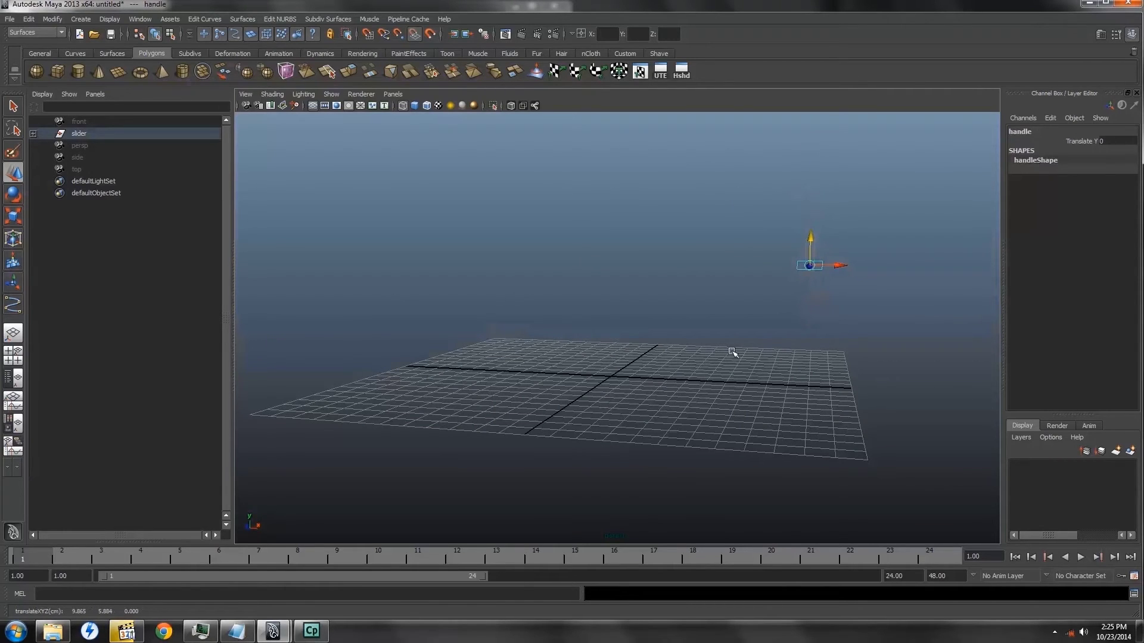
{"action": "left_click", "coordinate": [717, 332]}
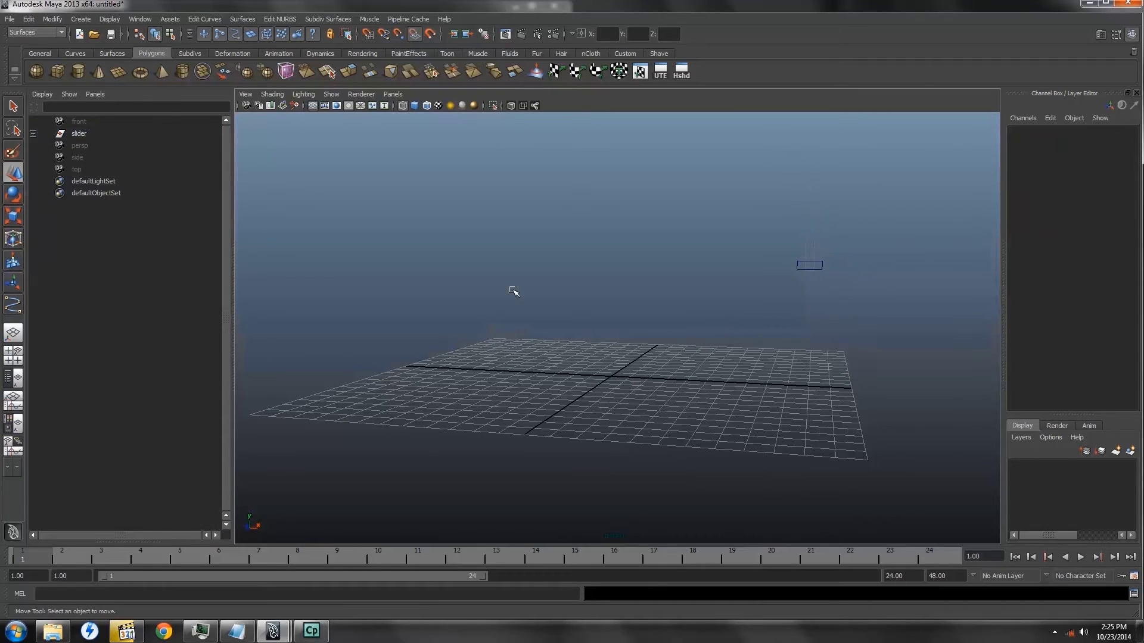
Create a polygon sphere at the grid origin and display the scene smooth shaded
{"action": "left_click", "coordinate": [36, 69]}
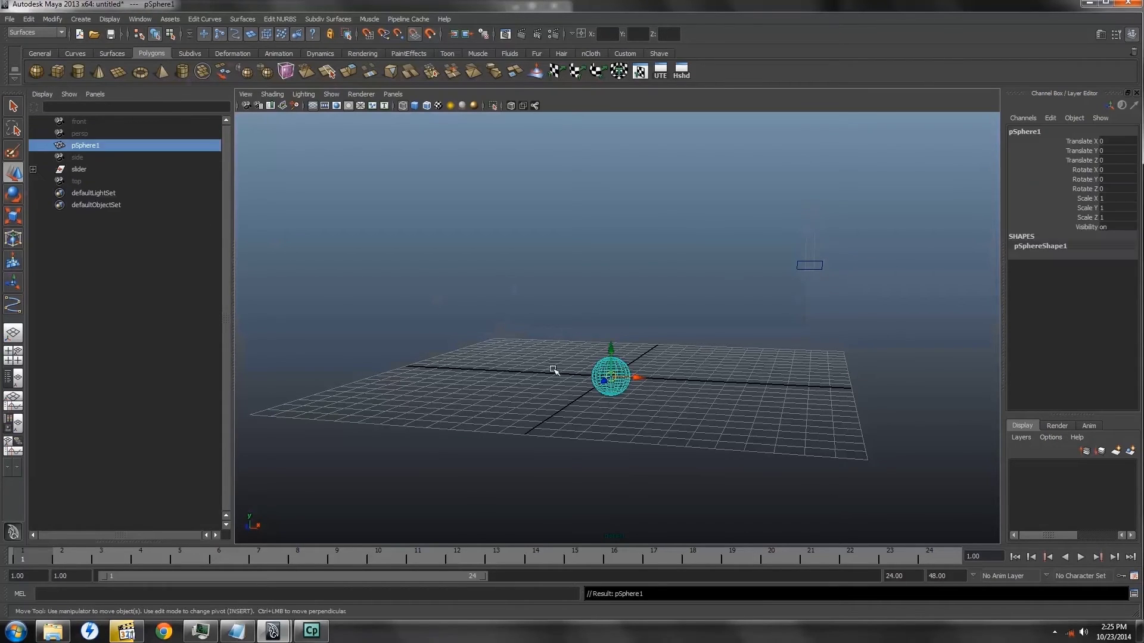
{"action": "right_click_drag", "start_coordinate": [638, 383], "coordinate": [681, 411], "text": "alt"}
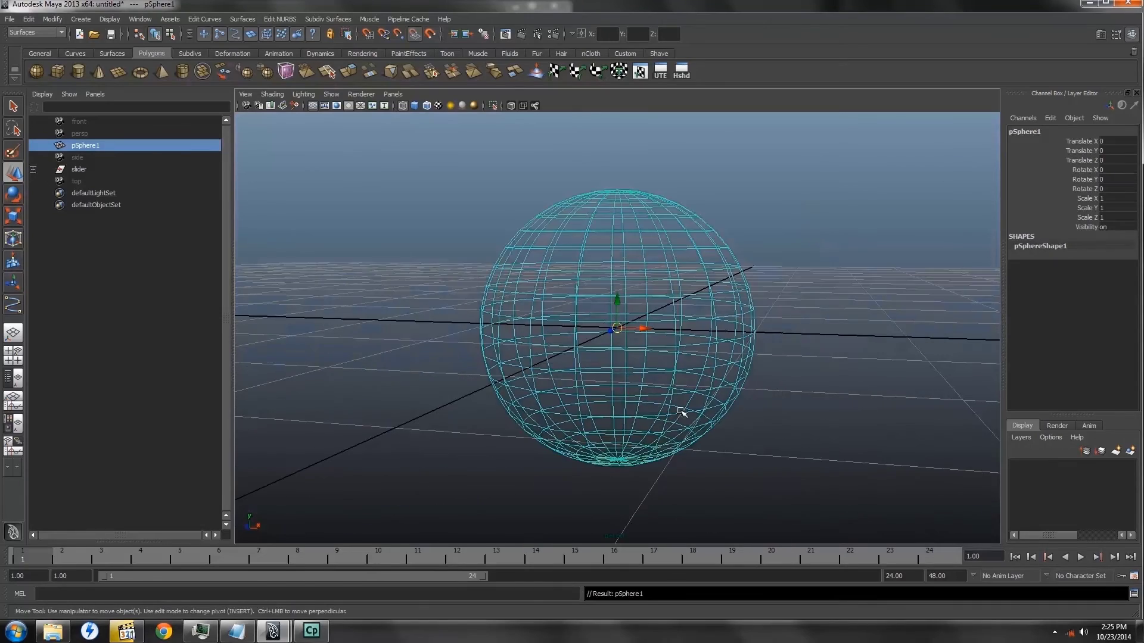
{"action": "left_click_drag", "start_coordinate": [682, 411], "coordinate": [619, 387], "text": "alt"}
{"action": "scroll", "coordinate": [646, 386], "scroll_direction": "down", "scroll_amount": 5}
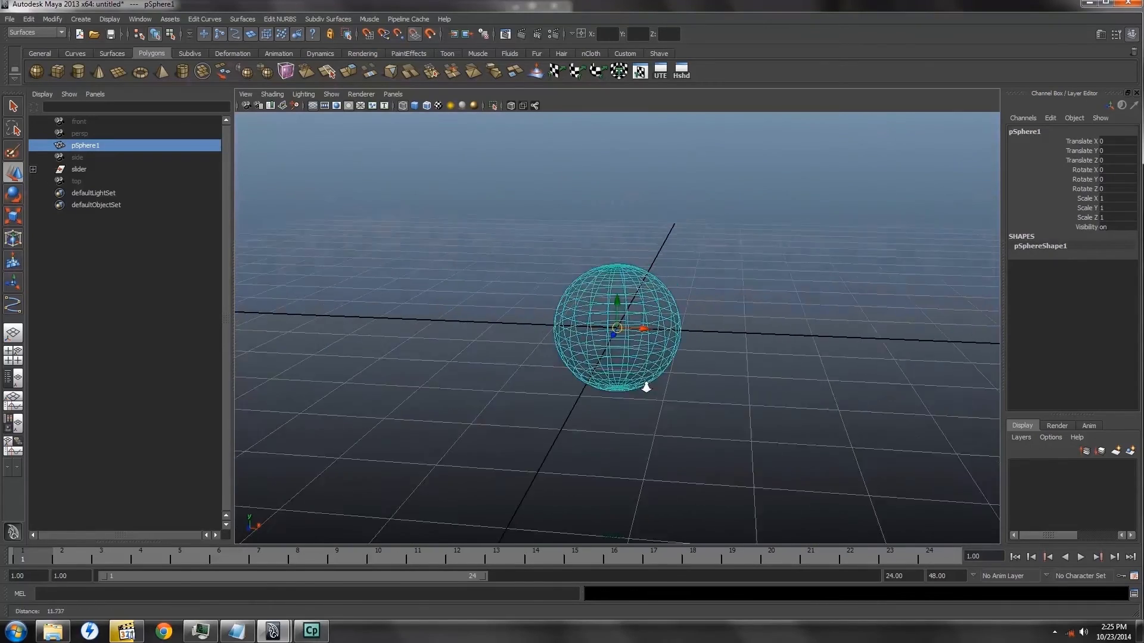
{"action": "middle_click_drag", "start_coordinate": [732, 323], "coordinate": [674, 377], "text": "alt"}
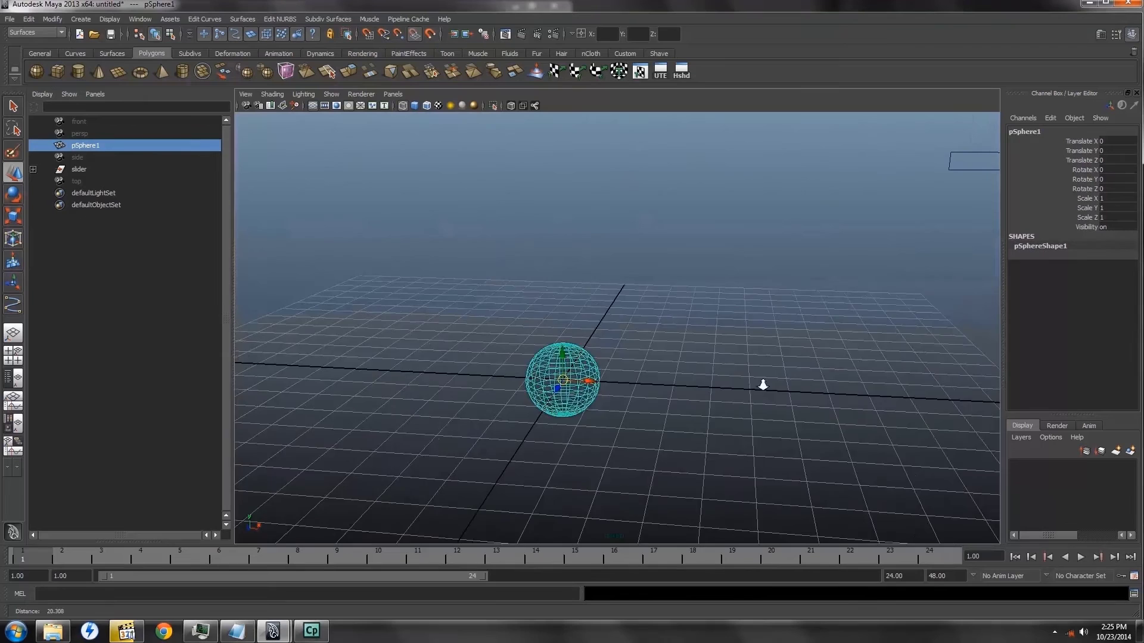
{"action": "right_click_drag", "start_coordinate": [761, 383], "coordinate": [685, 343], "text": "alt"}
{"action": "middle_click_drag", "start_coordinate": [685, 343], "coordinate": [679, 370], "text": "alt"}
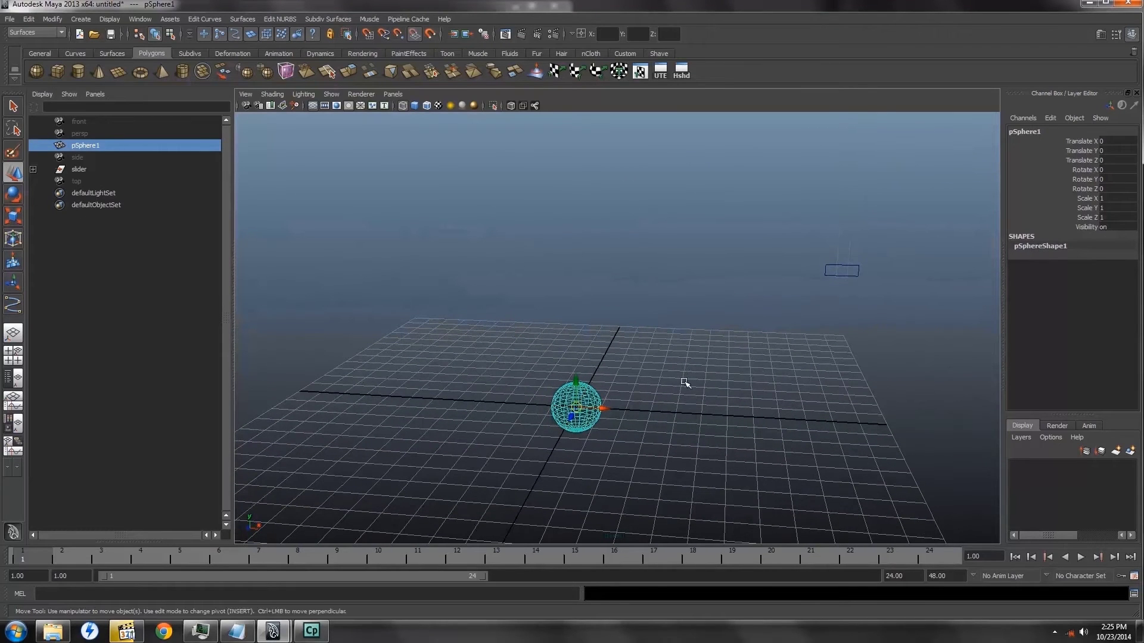
{"action": "key", "text": "5"}
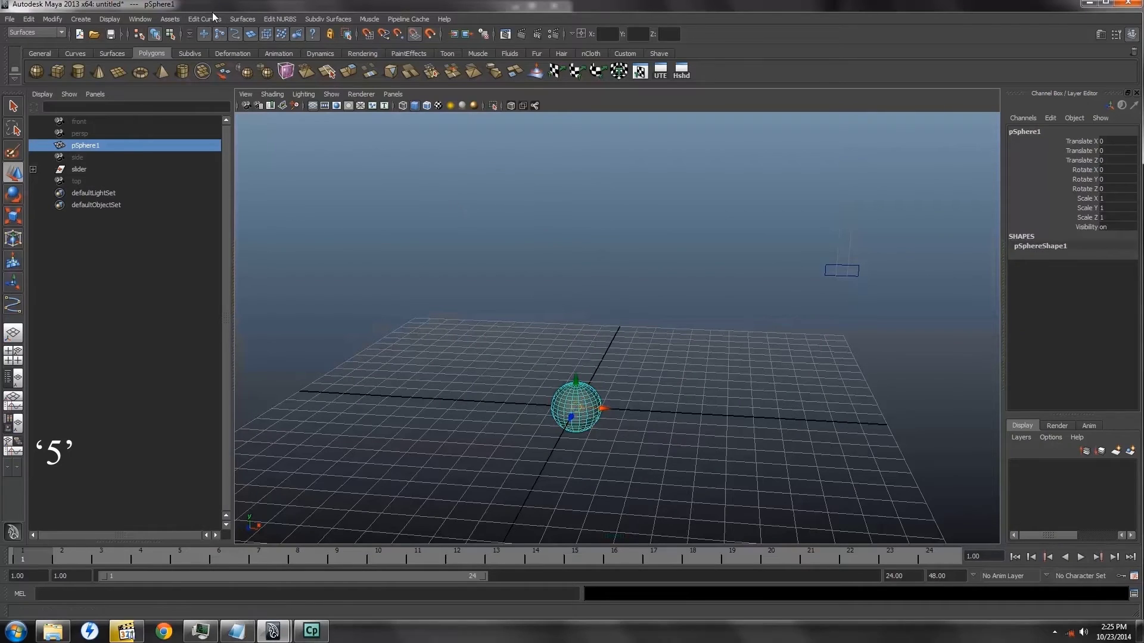
Switch to the Animation command set and open the Set Driven Key window with the sphere selected
{"action": "left_click", "coordinate": [52, 30]}
{"action": "left_click", "coordinate": [52, 41]}
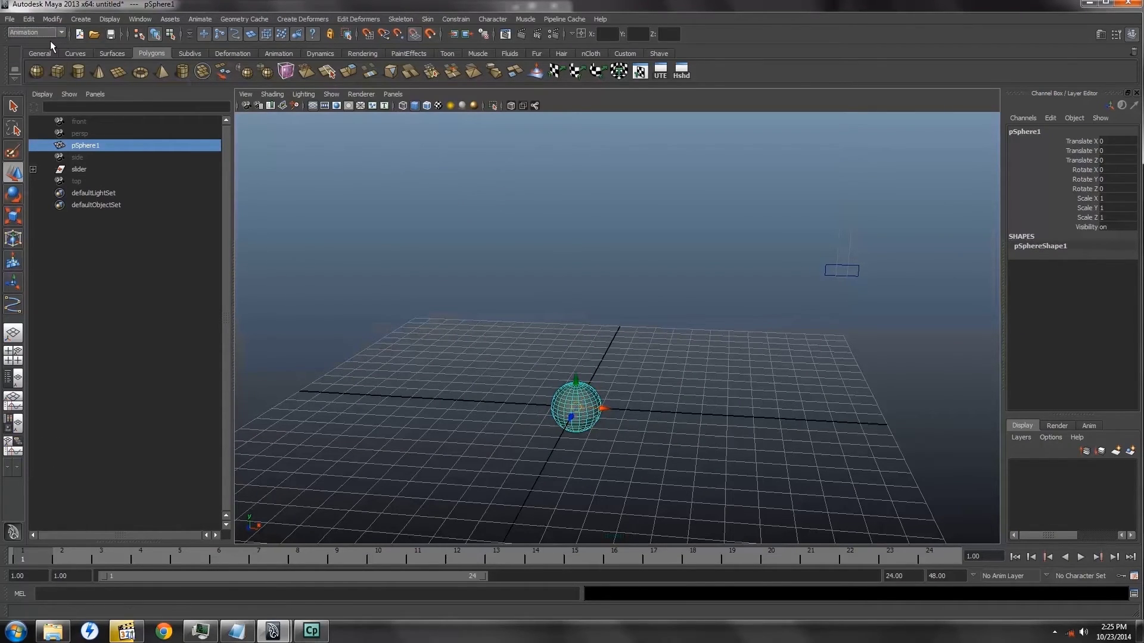
{"action": "left_click", "coordinate": [202, 19]}
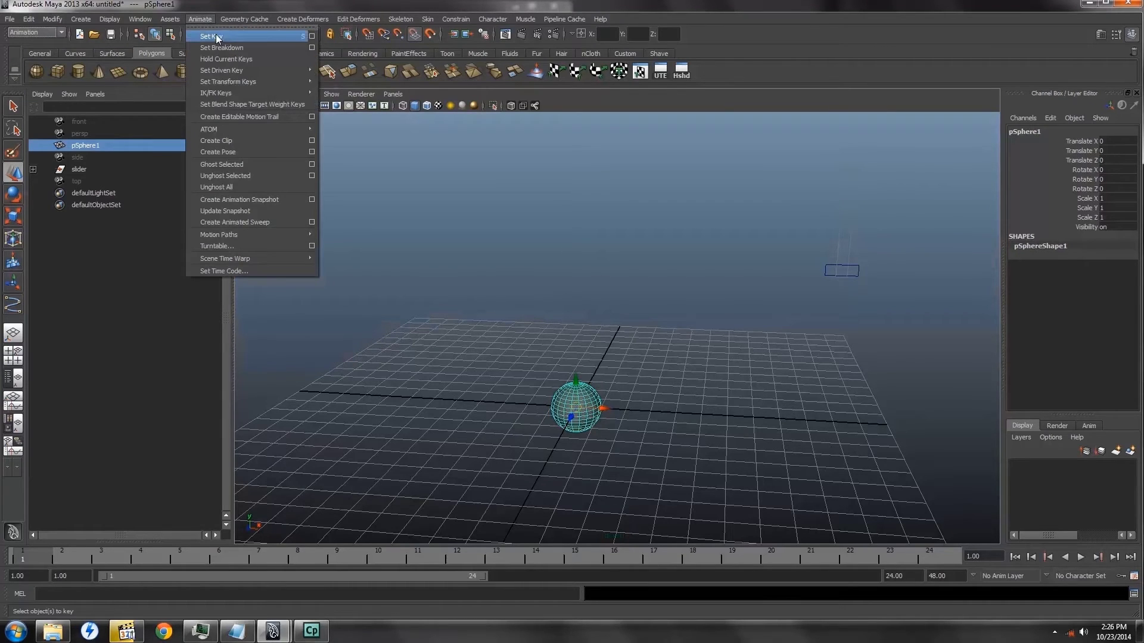
{"action": "mouse_move", "coordinate": [238, 69]}
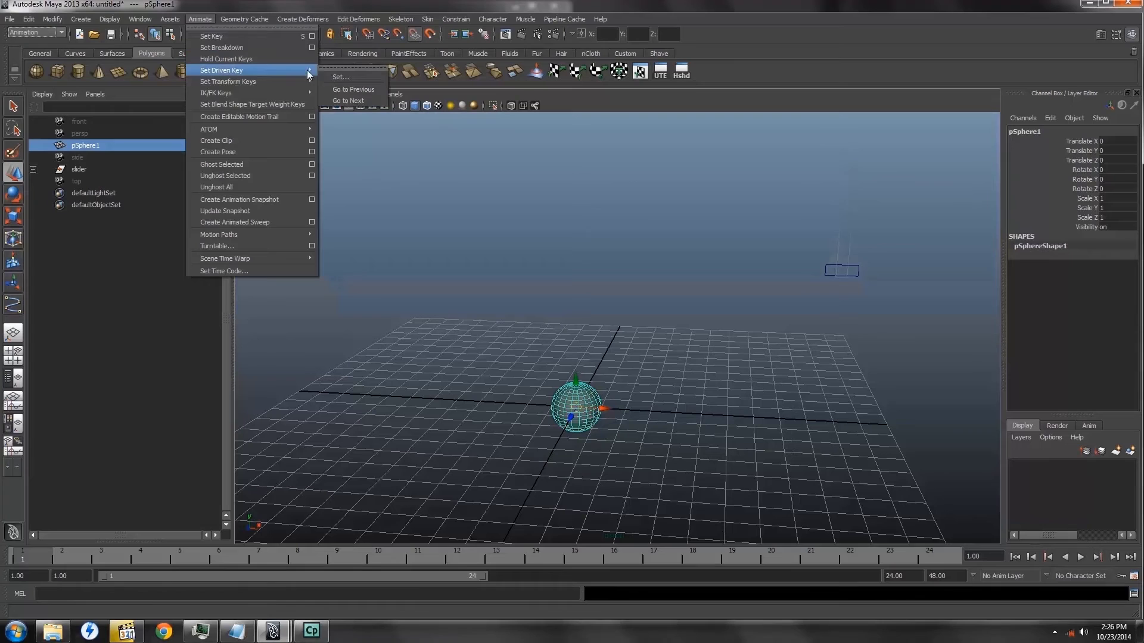
{"action": "left_click", "coordinate": [337, 77]}
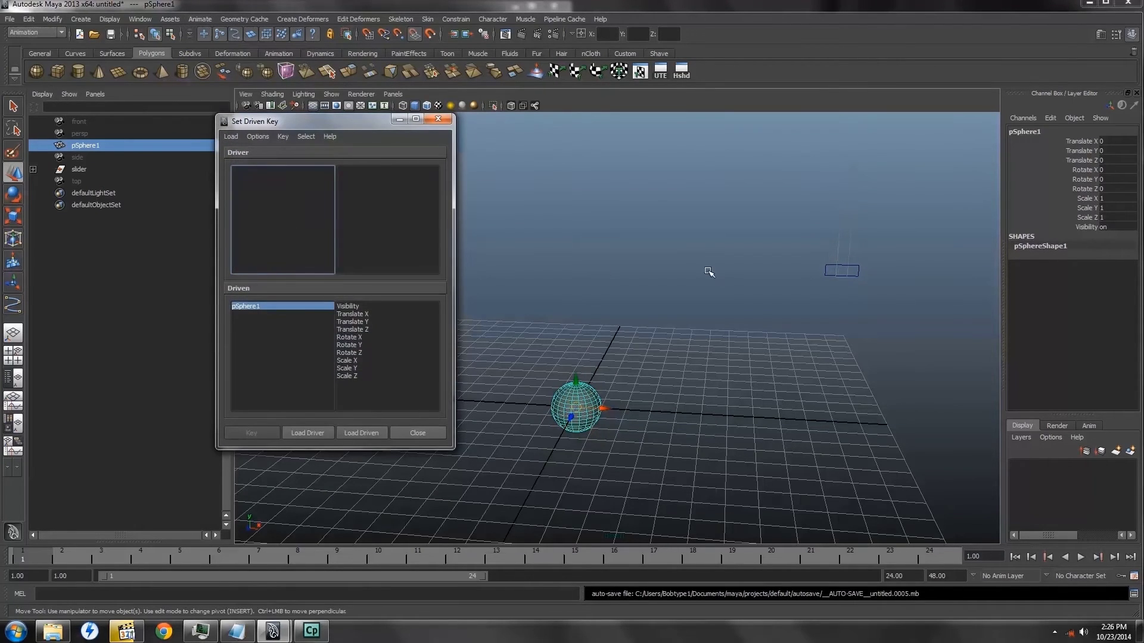
Load the handle as the driver and choose its Translate Y as the driving attribute
{"action": "left_click_drag", "start_coordinate": [822, 251], "coordinate": [868, 299]}
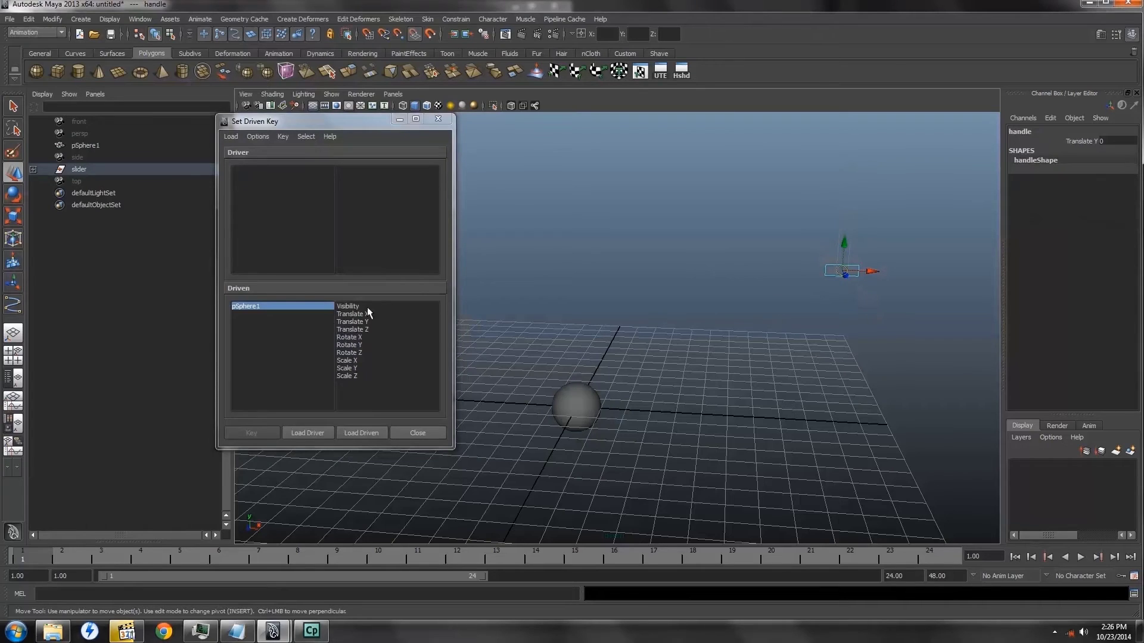
{"action": "left_click", "coordinate": [356, 431]}
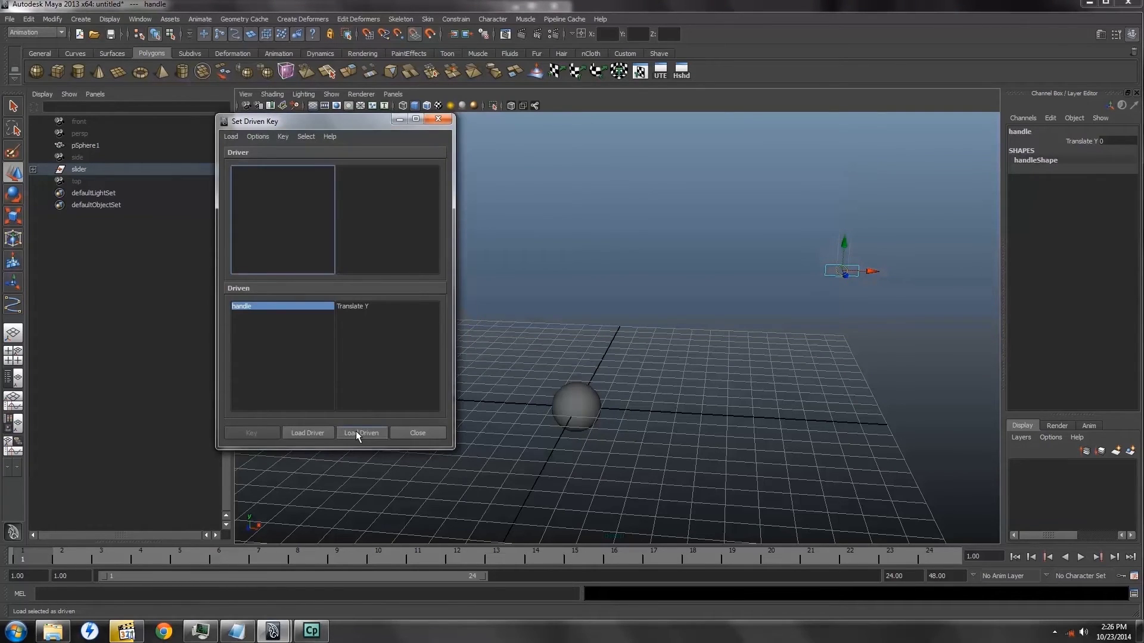
{"action": "left_click", "coordinate": [309, 433]}
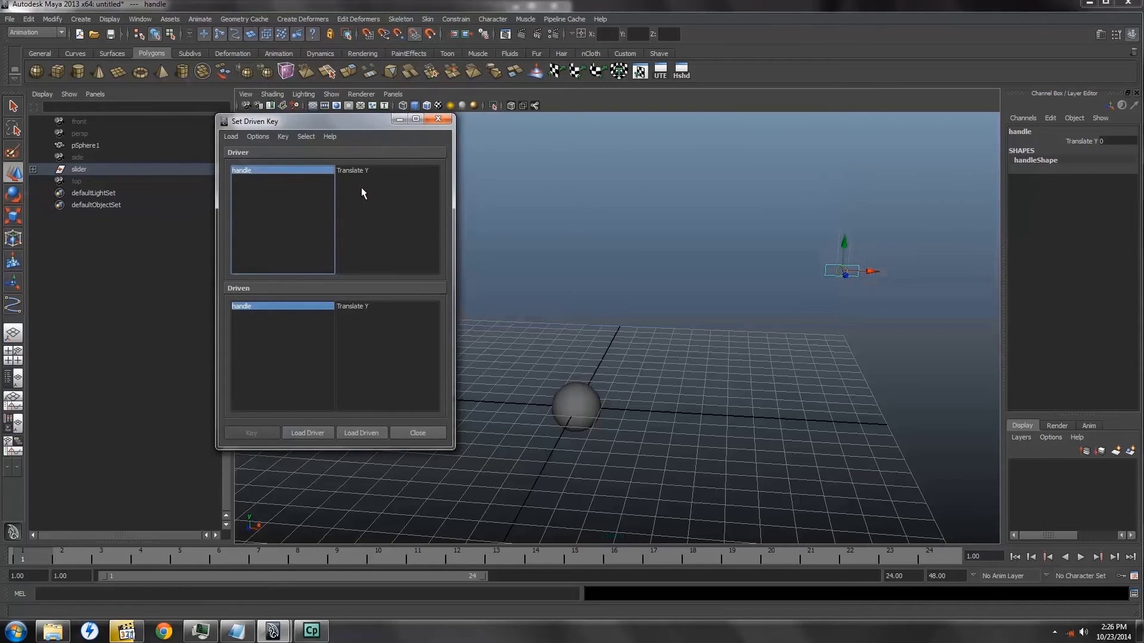
{"action": "left_click", "coordinate": [353, 171]}
Load the sphere as the driven object and key its Scale X at the handle's lowest position
{"action": "left_click", "coordinate": [569, 396]}
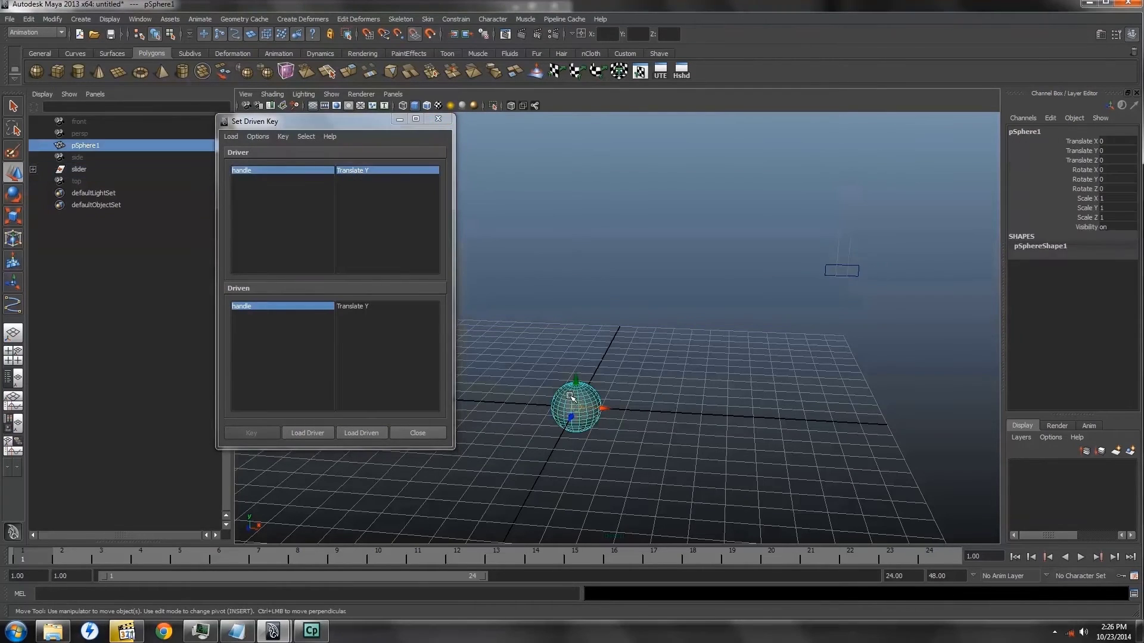
{"action": "left_click", "coordinate": [356, 433]}
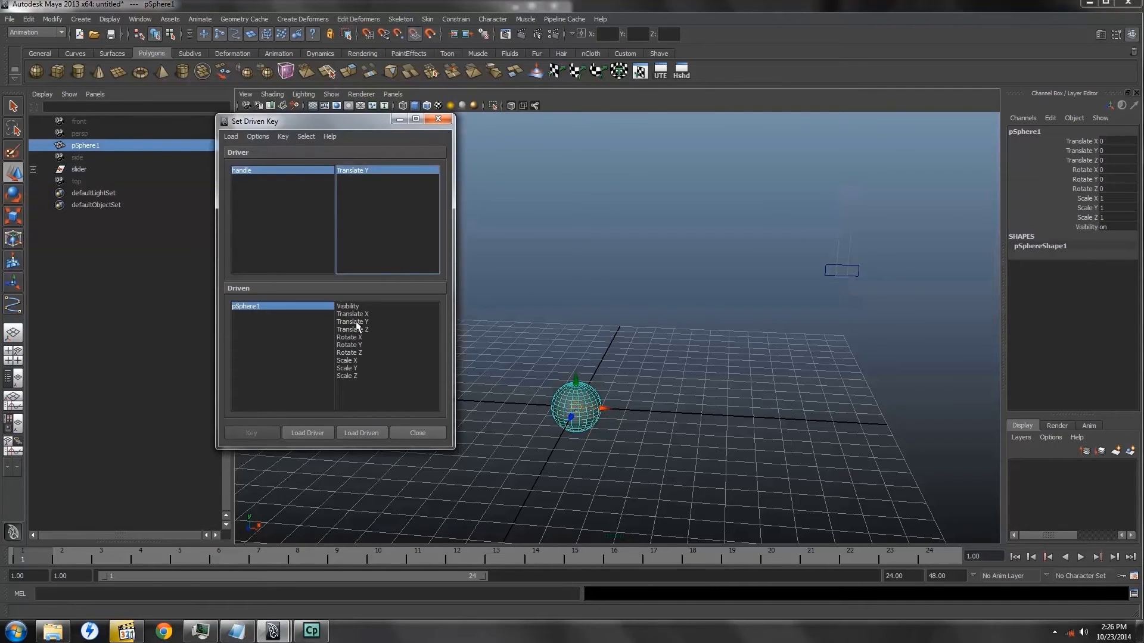
{"action": "left_click", "coordinate": [346, 361]}
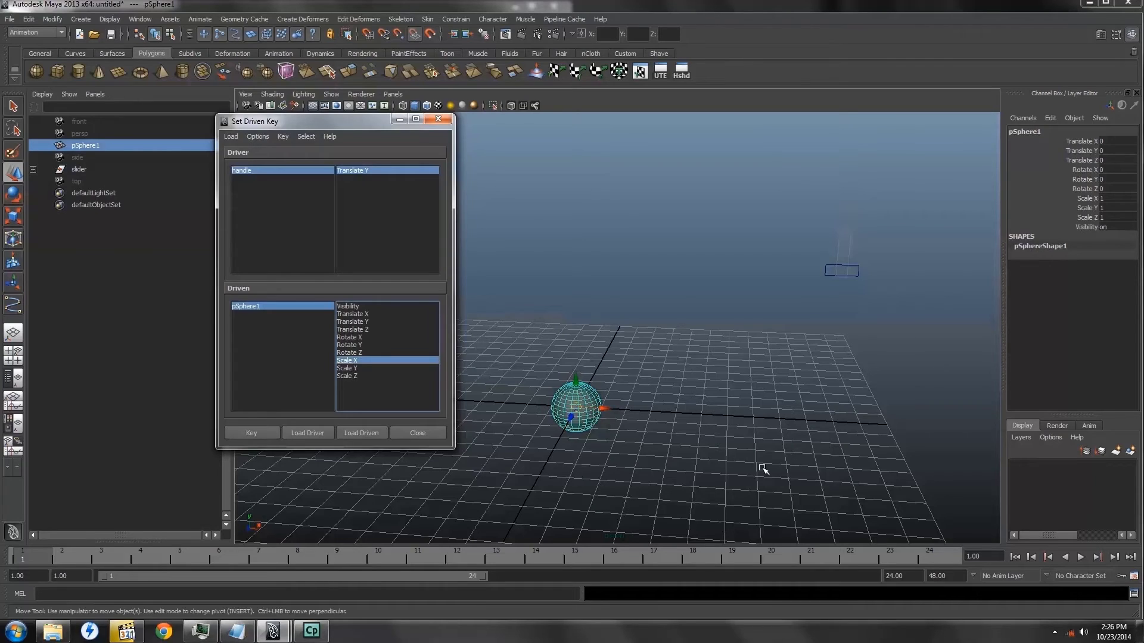
{"action": "left_click", "coordinate": [251, 434]}
With the handle raised to Translate Y 3.42, key the sphere's Scale X at about 0.386
{"action": "left_click_drag", "start_coordinate": [803, 266], "coordinate": [877, 305]}
{"action": "left_click_drag", "start_coordinate": [846, 244], "coordinate": [858, 143]}
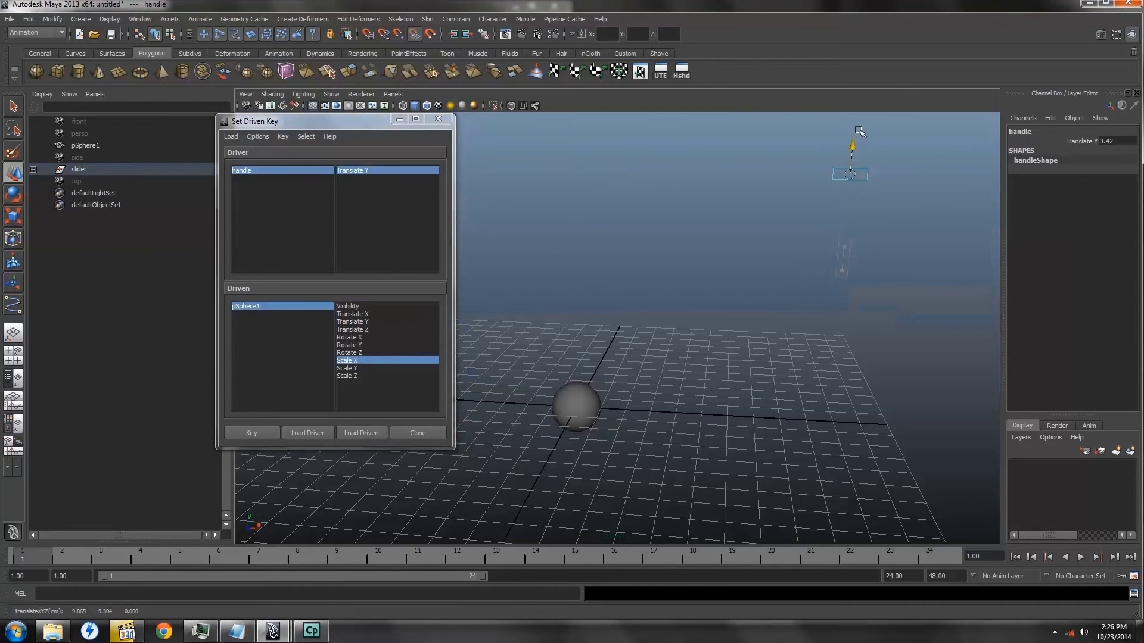
{"action": "left_click", "coordinate": [573, 409]}
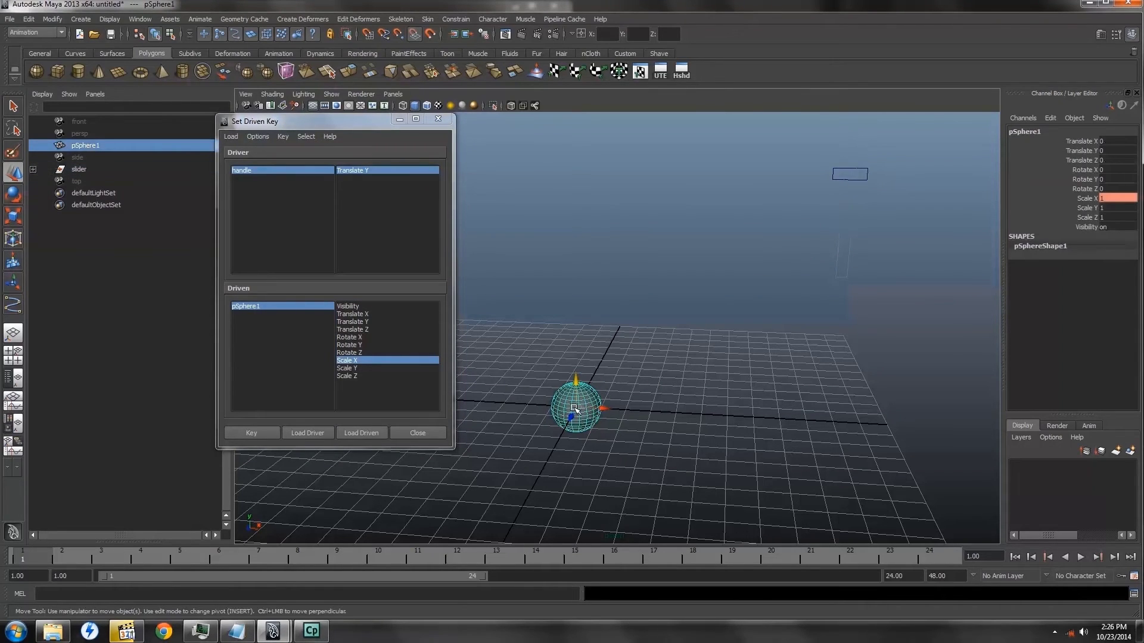
{"action": "key", "text": "r"}
{"action": "left_click_drag", "start_coordinate": [610, 409], "coordinate": [584, 420]}
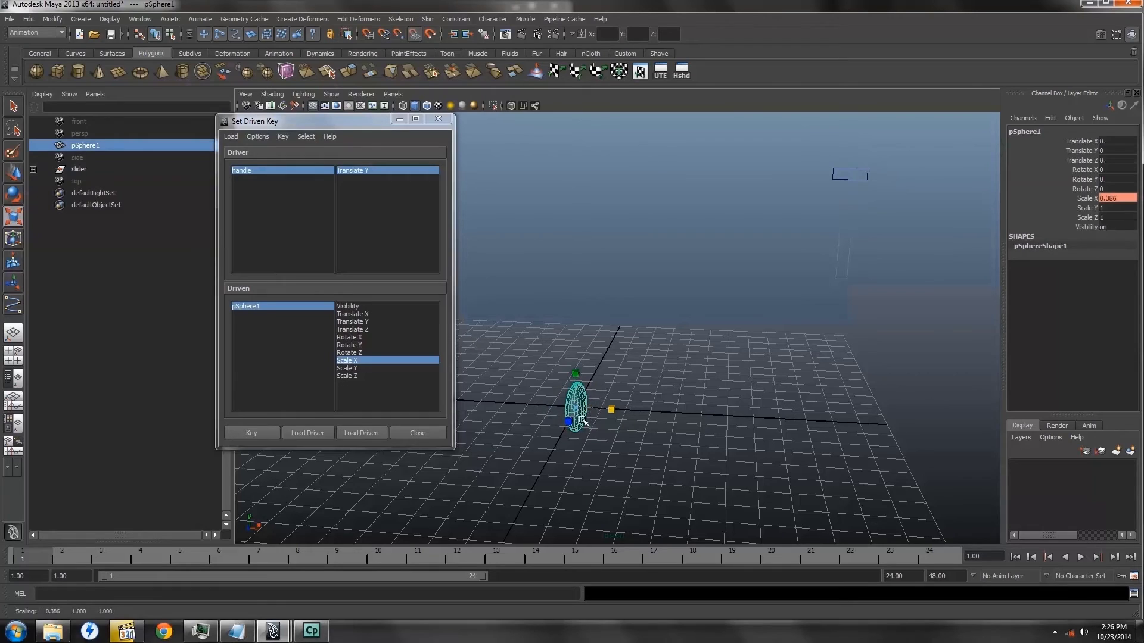
{"action": "left_click", "coordinate": [247, 431]}
{"action": "left_click", "coordinate": [416, 432]}
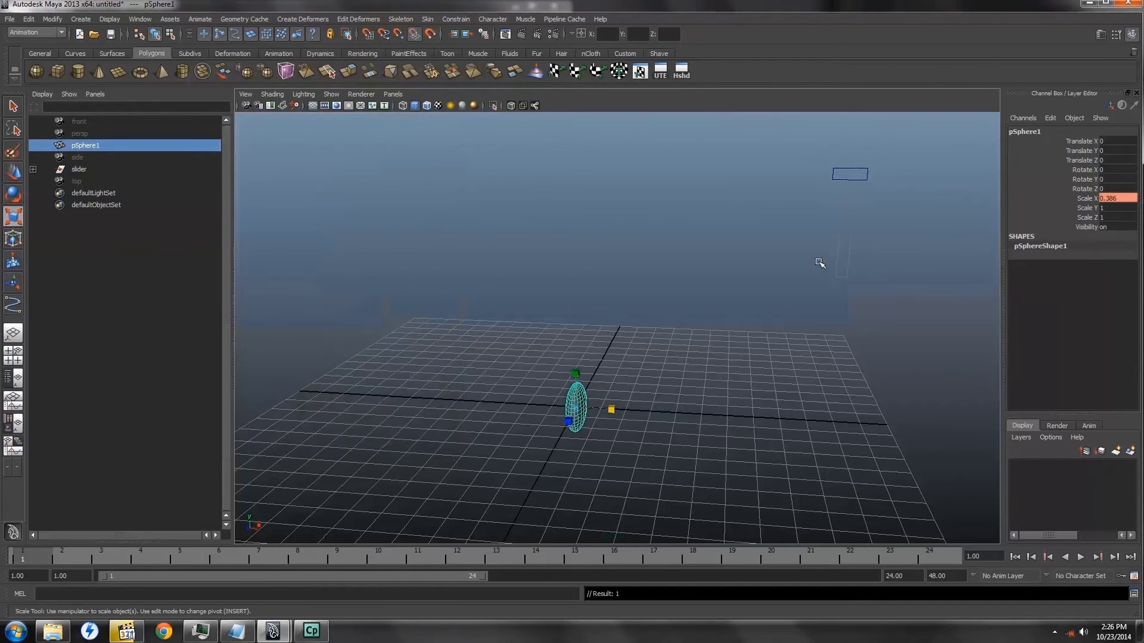
Slide the handle down along Y to test how it drives the sphere's width
{"action": "left_click_drag", "start_coordinate": [820, 149], "coordinate": [865, 187]}
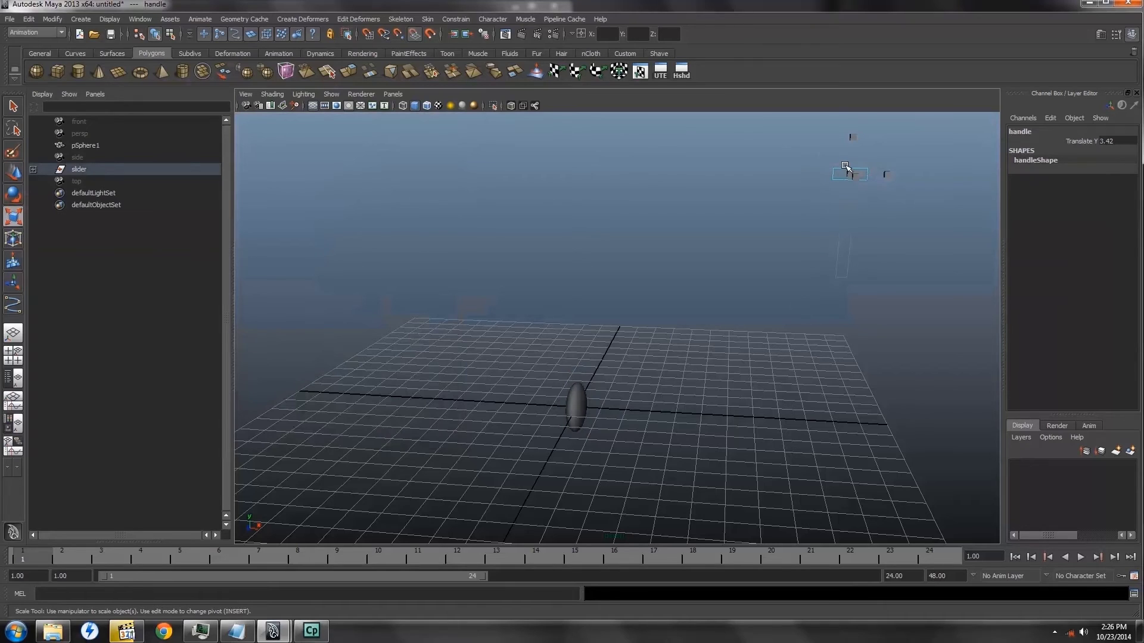
{"action": "key", "text": "w"}
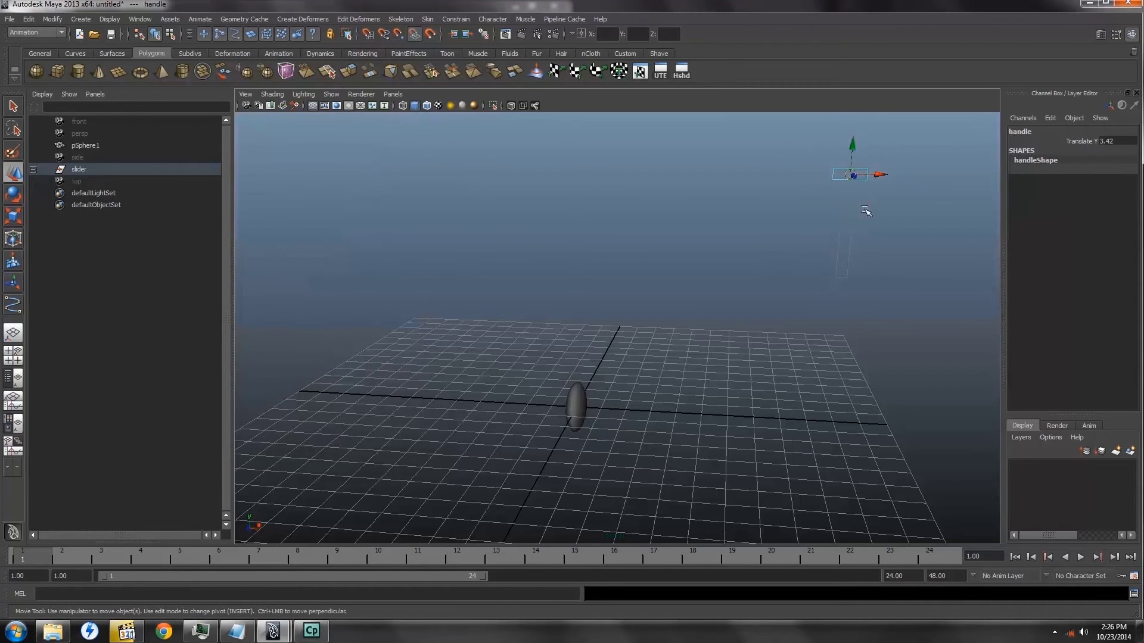
{"action": "left_click_drag", "start_coordinate": [850, 144], "coordinate": [837, 370]}
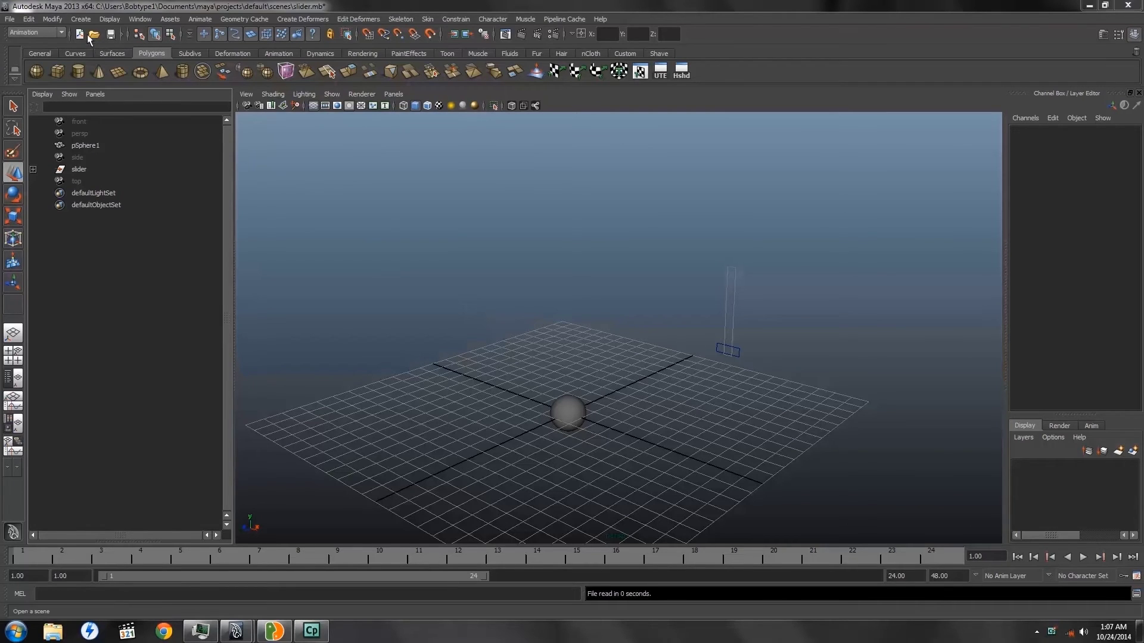
Create curve-type text reading Thinner in Times New Roman as the slider's label
{"action": "left_click", "coordinate": [84, 21]}
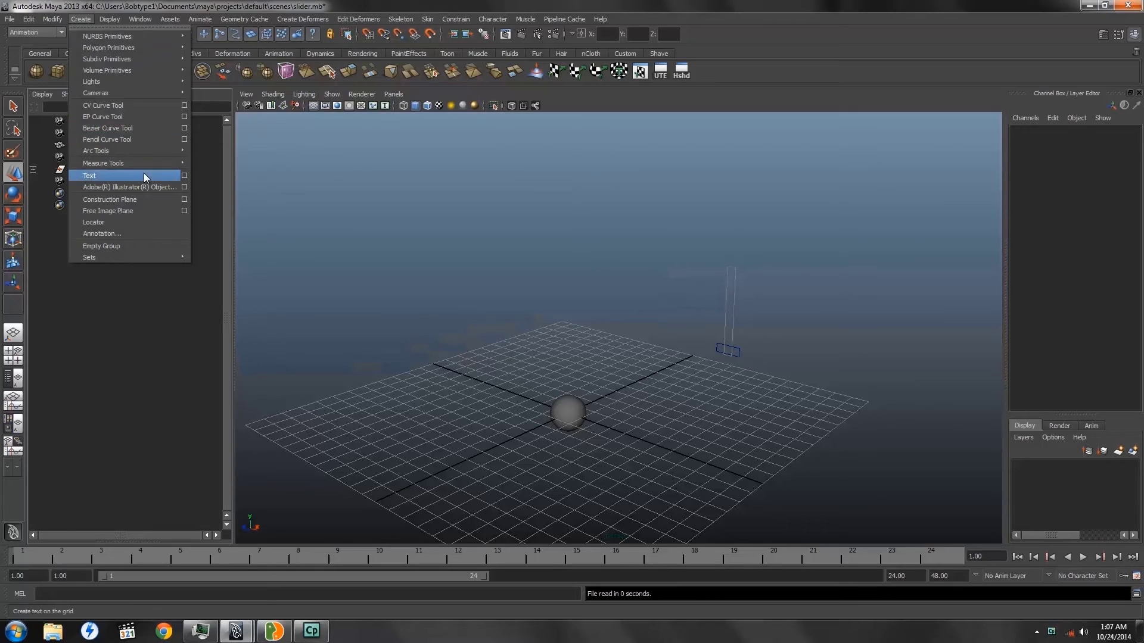
{"action": "left_click", "coordinate": [184, 176]}
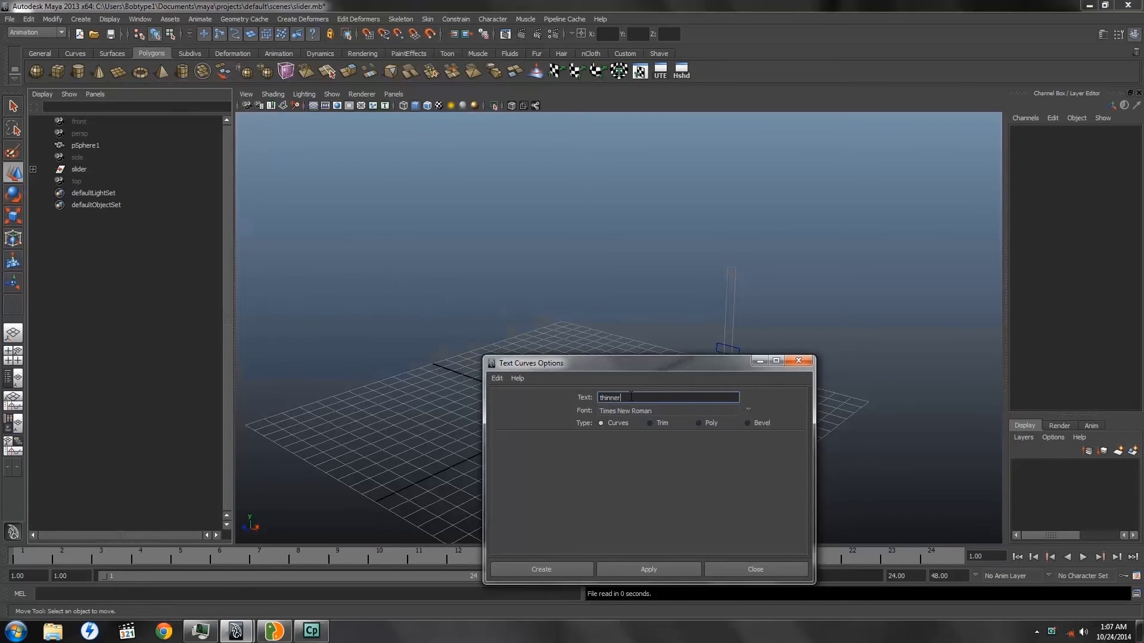
{"action": "left_click_drag", "start_coordinate": [615, 396], "coordinate": [598, 396]}
{"action": "left_click", "coordinate": [541, 569]}
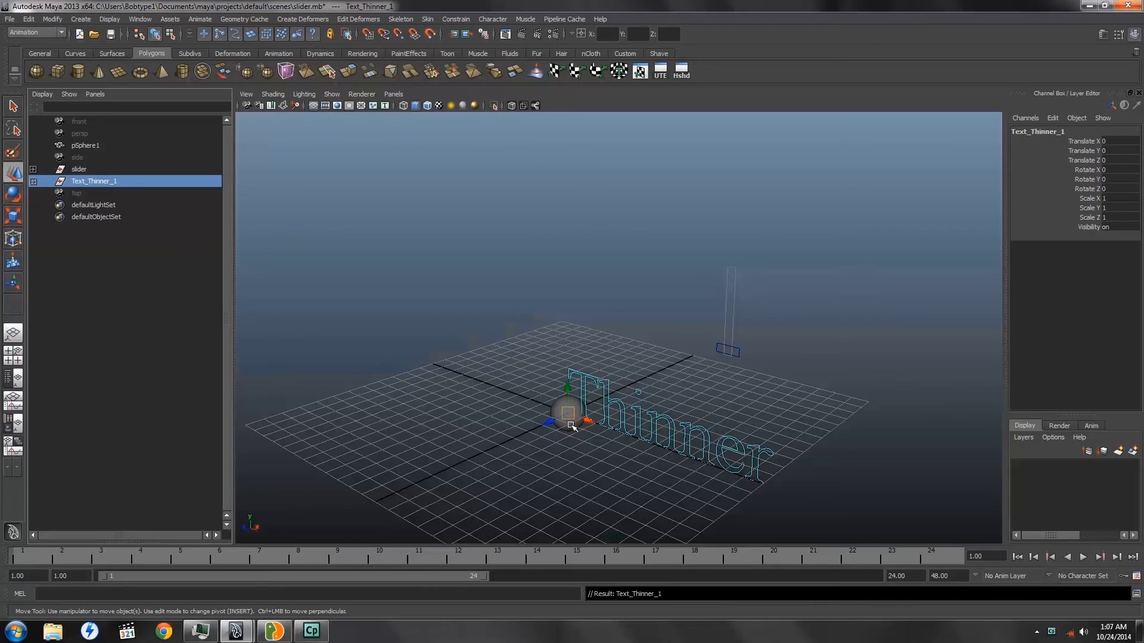
Scale the Thinner text uniformly to about 0.418
{"action": "left_click", "coordinate": [13, 218]}
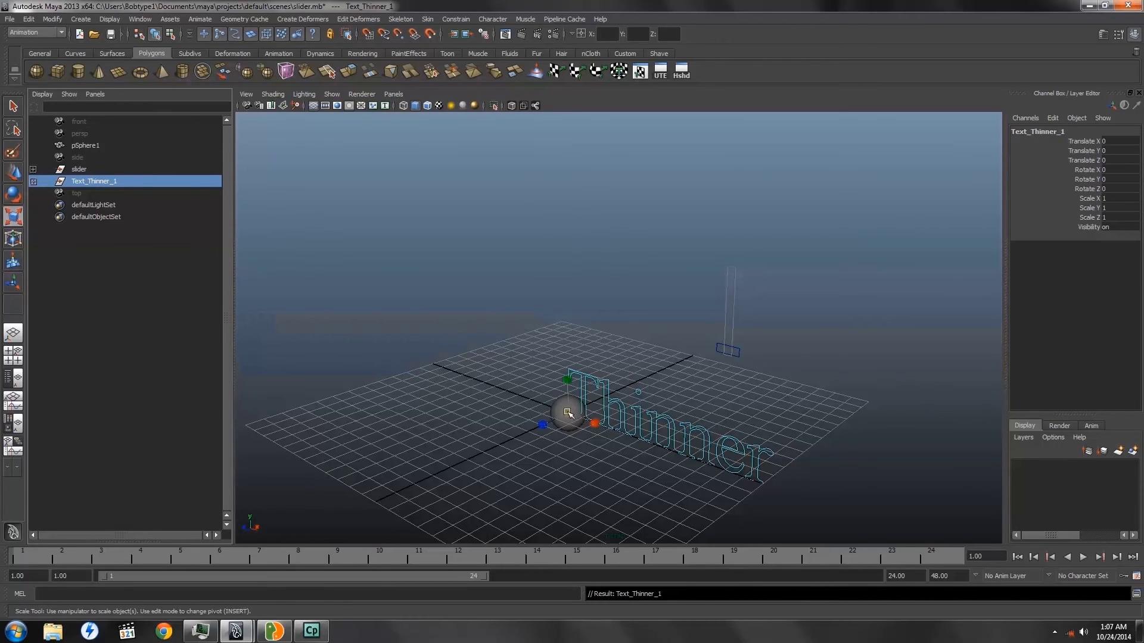
{"action": "left_click_drag", "start_coordinate": [566, 409], "coordinate": [433, 421]}
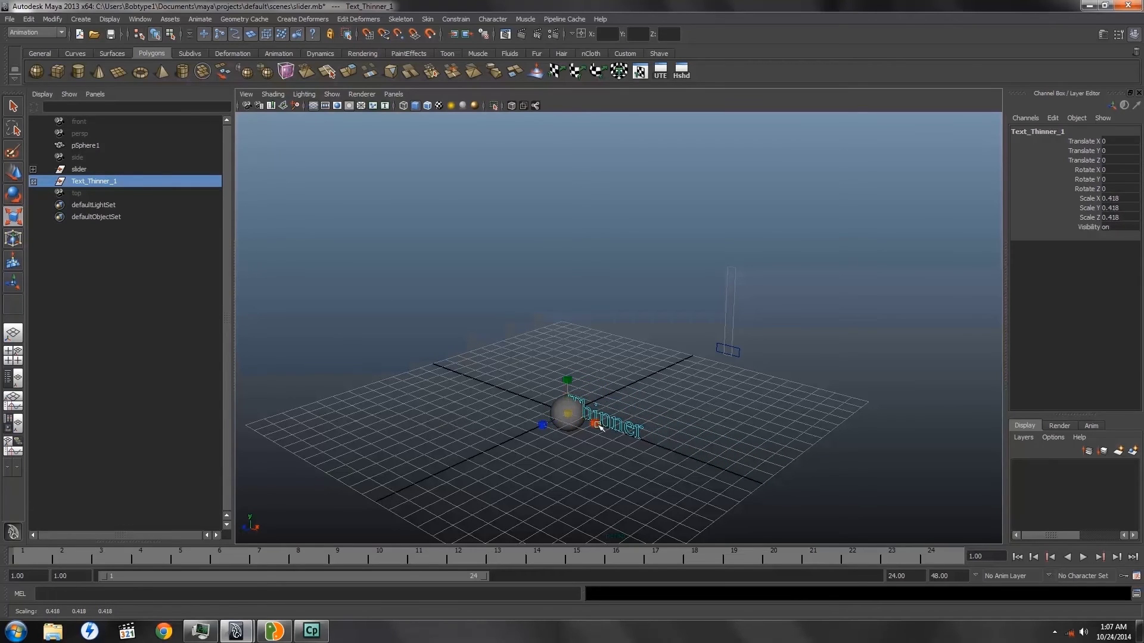
{"action": "left_click", "coordinate": [13, 172]}
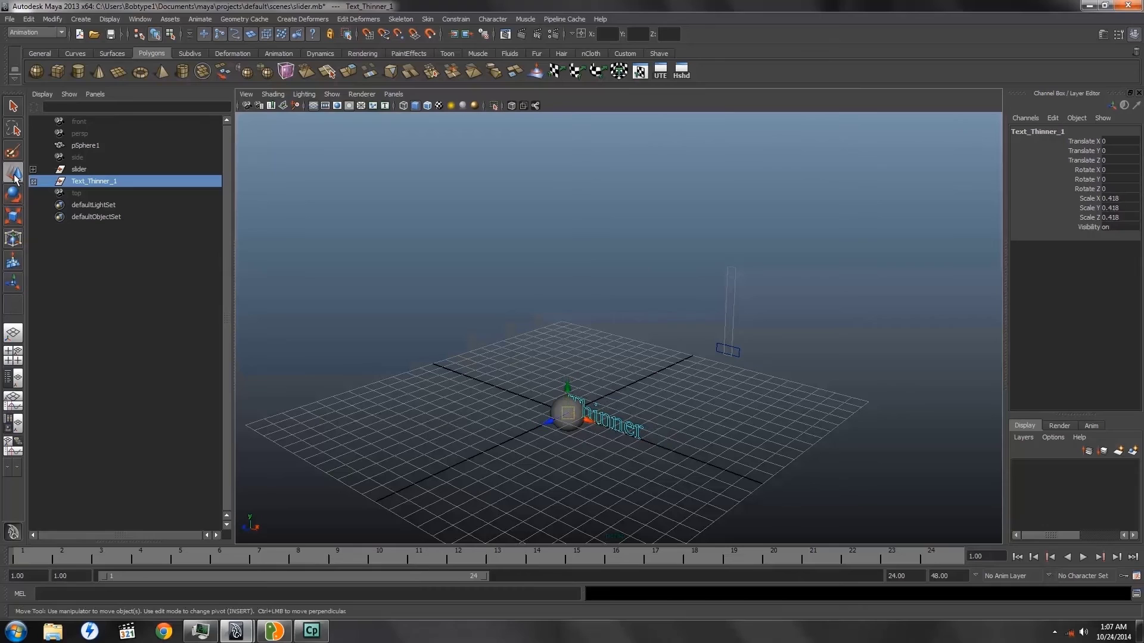
Move the Thinner text beneath the slider, to about Translate X 7.121 and Translate Y 4.261
{"action": "left_click_drag", "start_coordinate": [589, 421], "coordinate": [650, 345]}
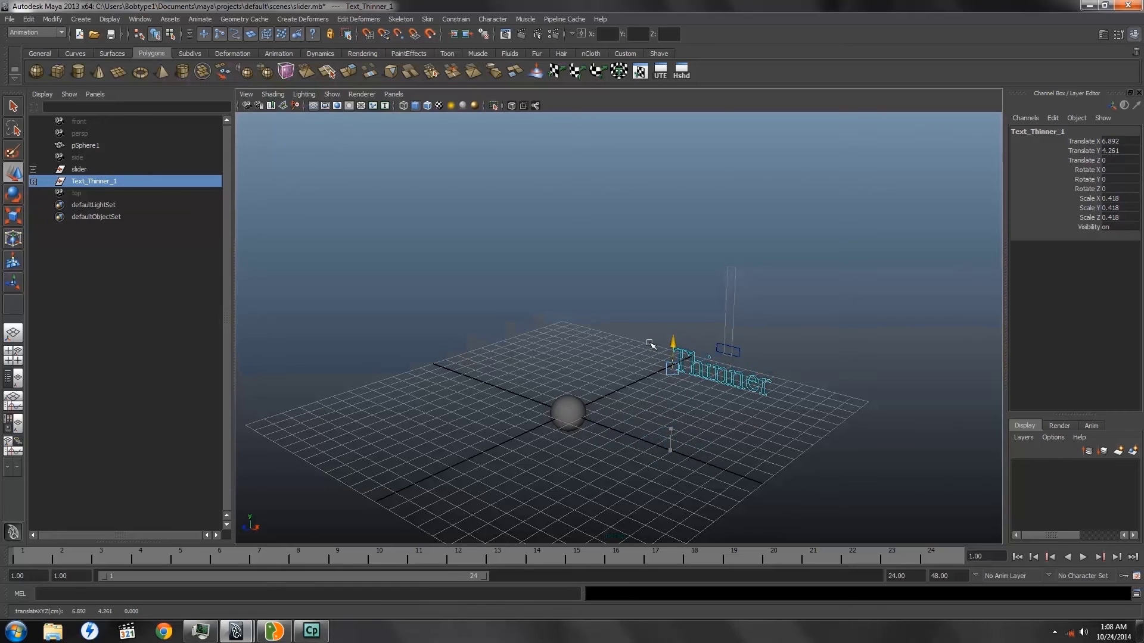
{"action": "left_click_drag", "start_coordinate": [680, 432], "coordinate": [725, 413], "text": "alt"}
{"action": "left_click_drag", "start_coordinate": [725, 341], "coordinate": [735, 341]}
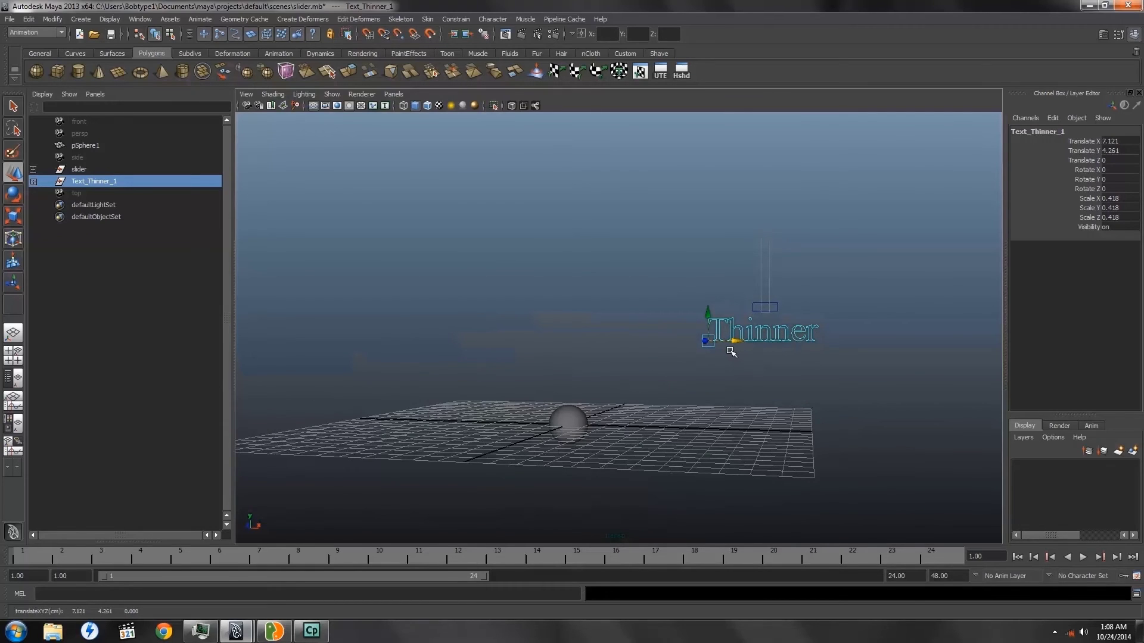
Scale the Thinner text uniformly to about 0.31 and center it under the slider at about Translate X 7.943, Translate Y 4.521
{"action": "left_click", "coordinate": [17, 218]}
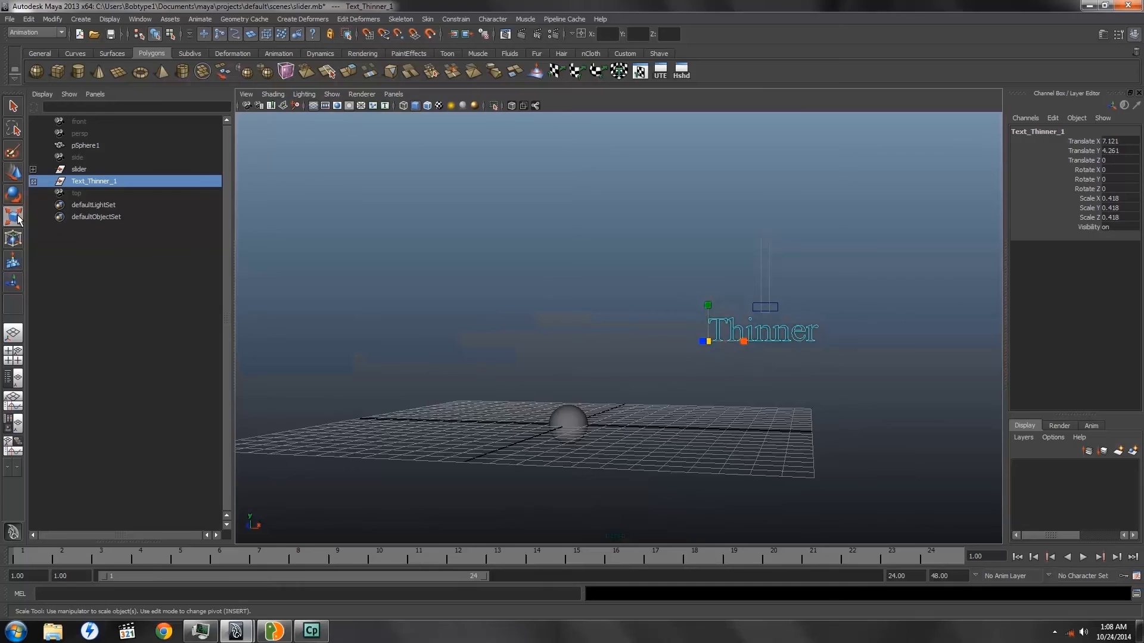
{"action": "left_click_drag", "start_coordinate": [710, 342], "coordinate": [693, 351]}
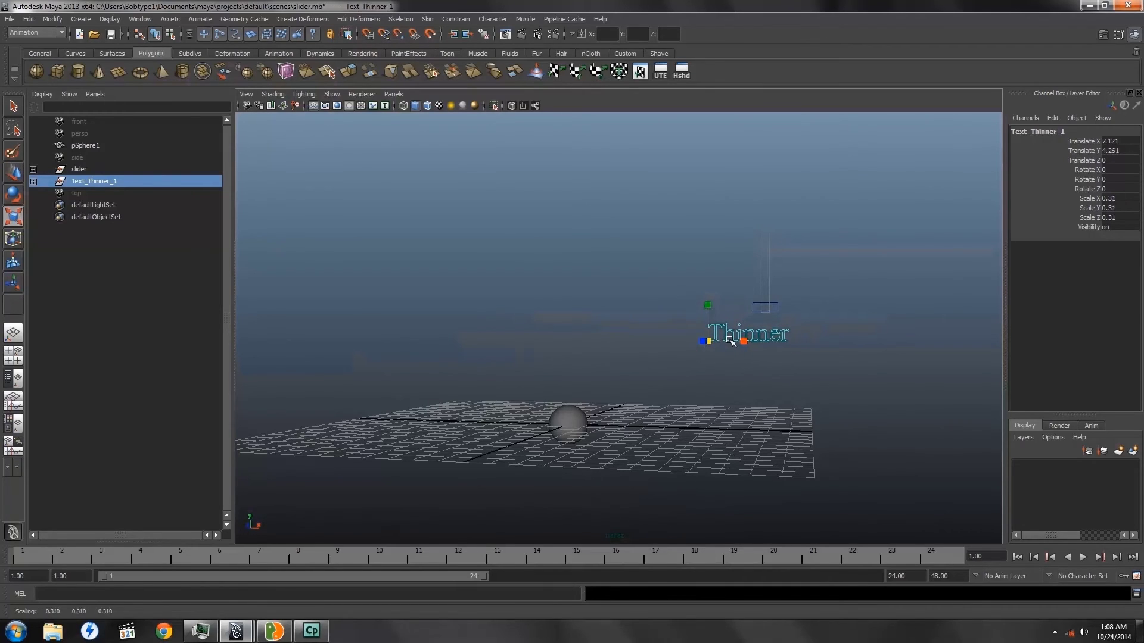
{"action": "left_click", "coordinate": [13, 173]}
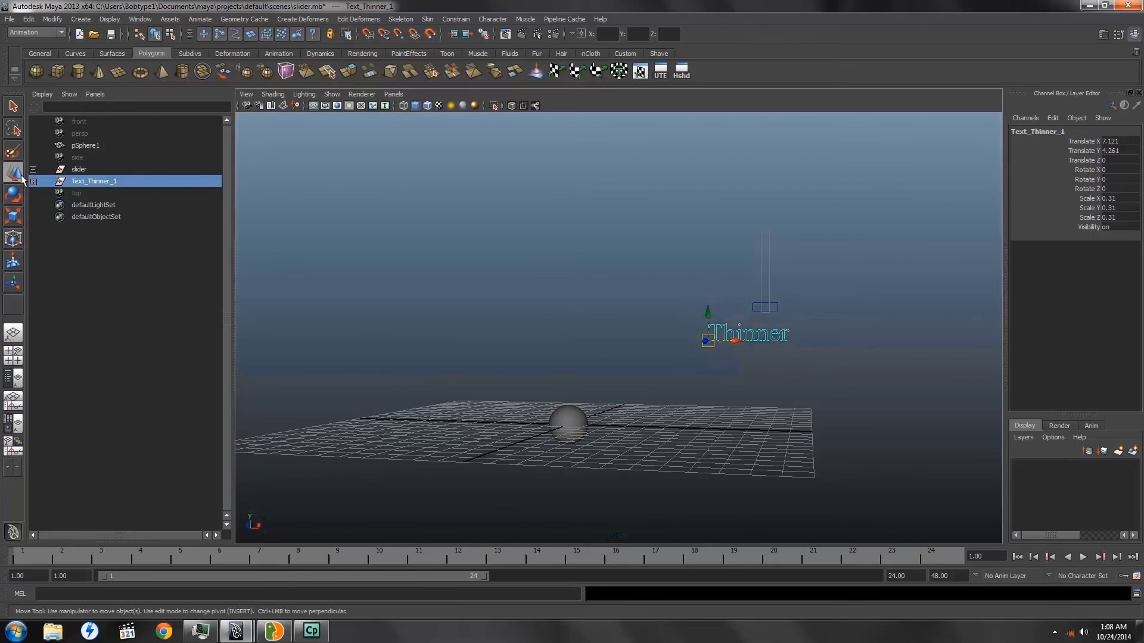
{"action": "mouse_move", "coordinate": [733, 343]}
{"action": "left_mouse_down"}
{"action": "mouse_move", "coordinate": [745, 339]}
{"action": "mouse_move", "coordinate": [739, 315]}
{"action": "mouse_move", "coordinate": [722, 309]}
{"action": "mouse_move", "coordinate": [750, 338]}
{"action": "left_mouse_up"}
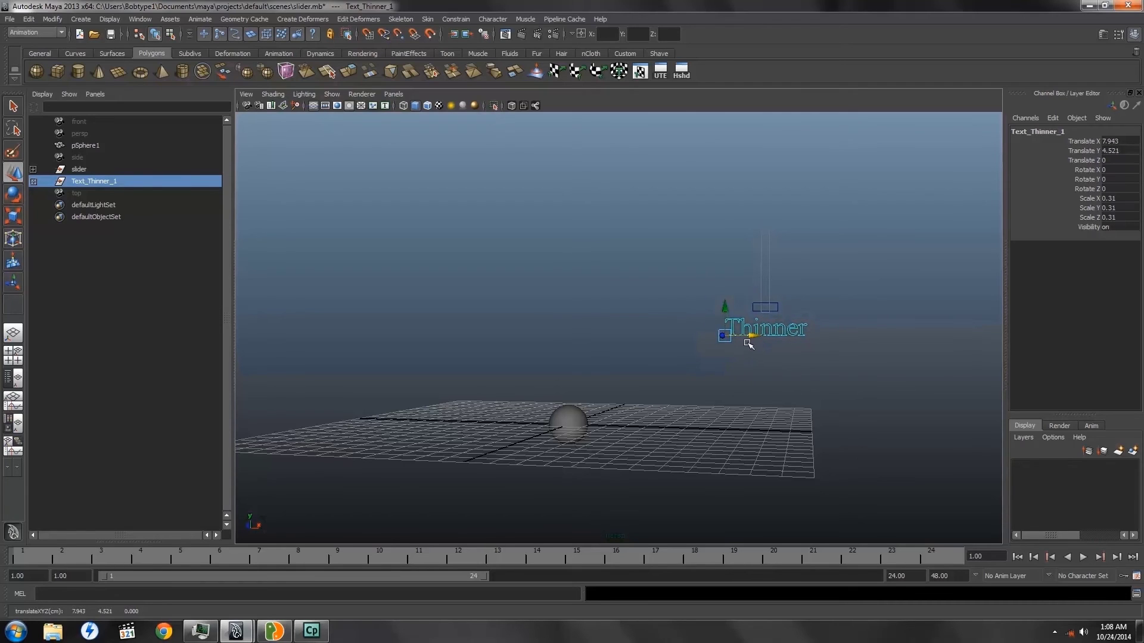
Parent the Thinner text to the slider group and expand the group in the Outliner
{"action": "left_click", "coordinate": [78, 170], "text": "ctrl"}
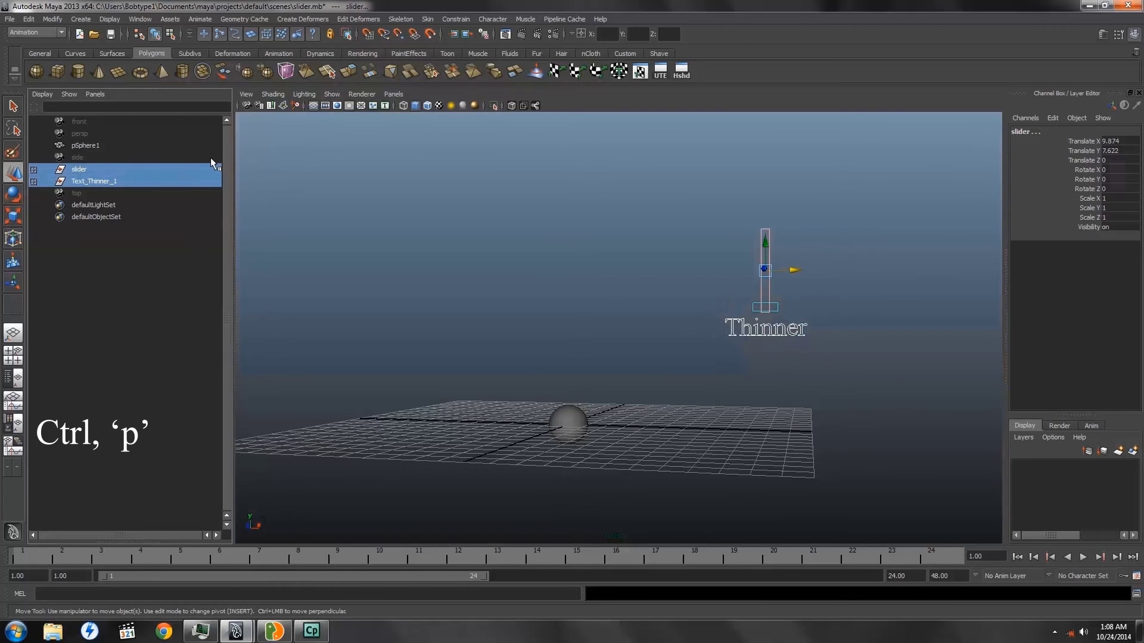
{"action": "key", "text": "ctrl+p"}
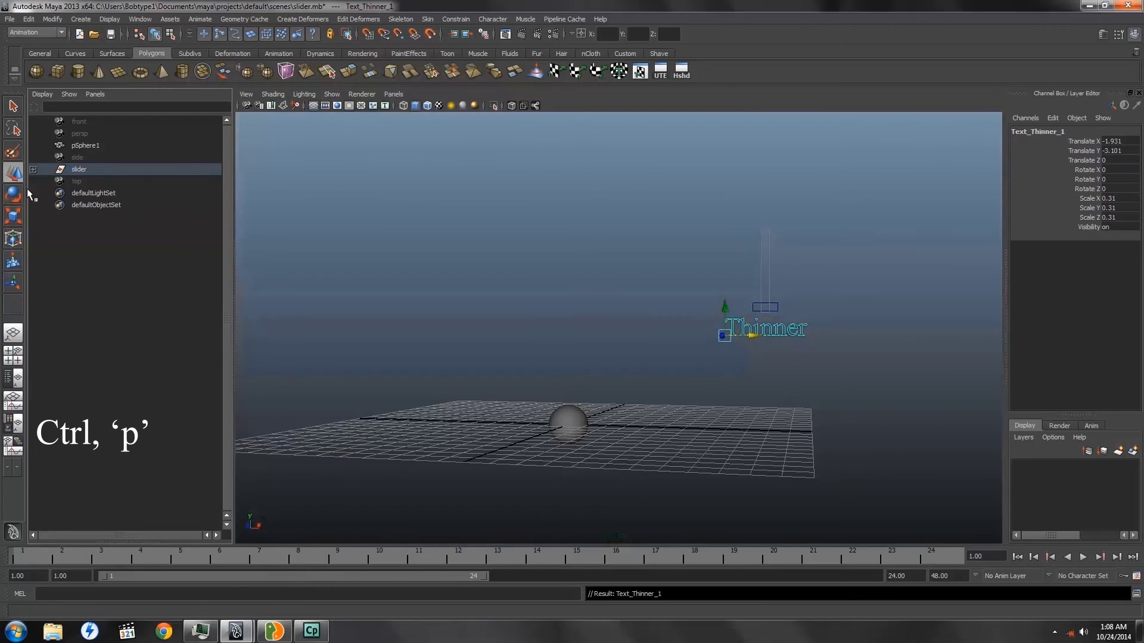
{"action": "left_click", "coordinate": [34, 169]}
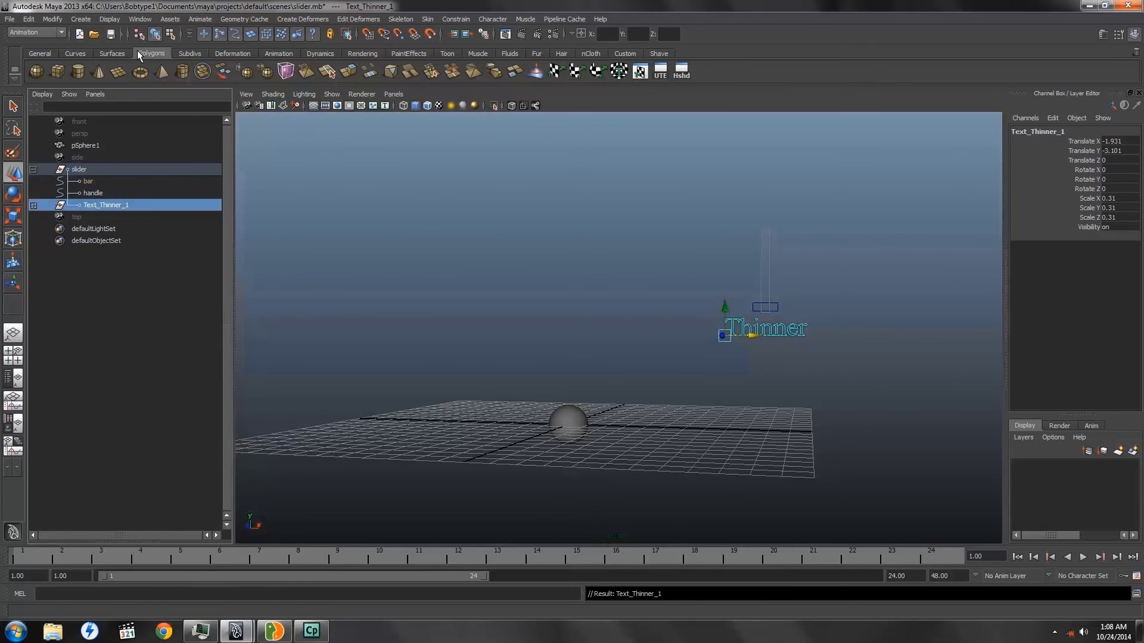
Expose the Thinner text's Template attribute as keyable with Channel Control, turn Template on, and deselect the text
{"action": "left_click", "coordinate": [139, 19]}
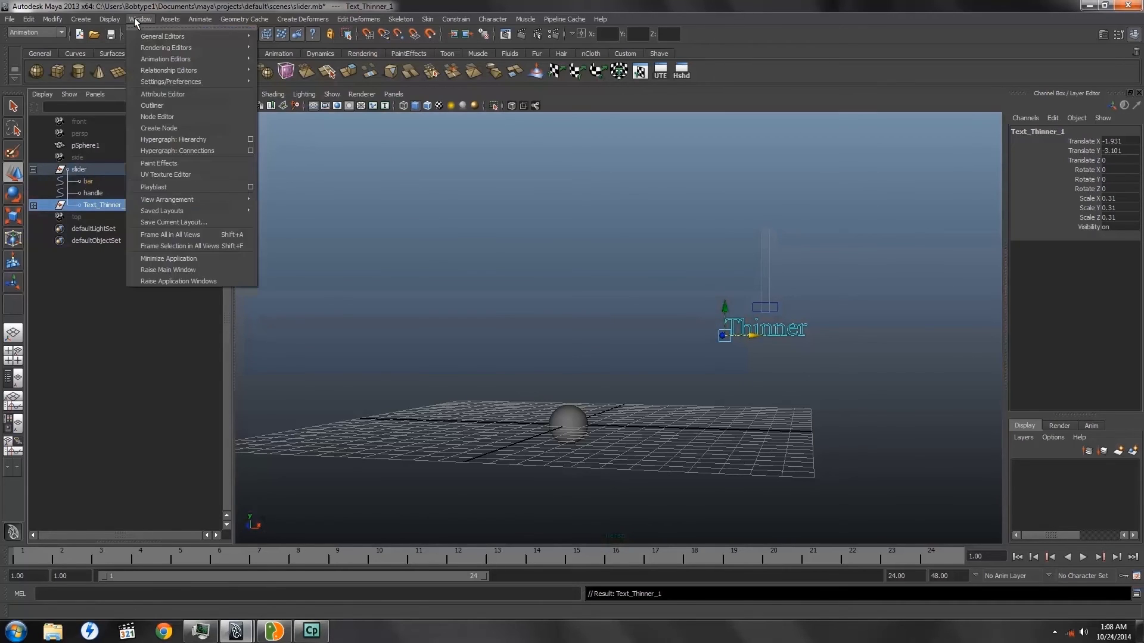
{"action": "mouse_move", "coordinate": [178, 39]}
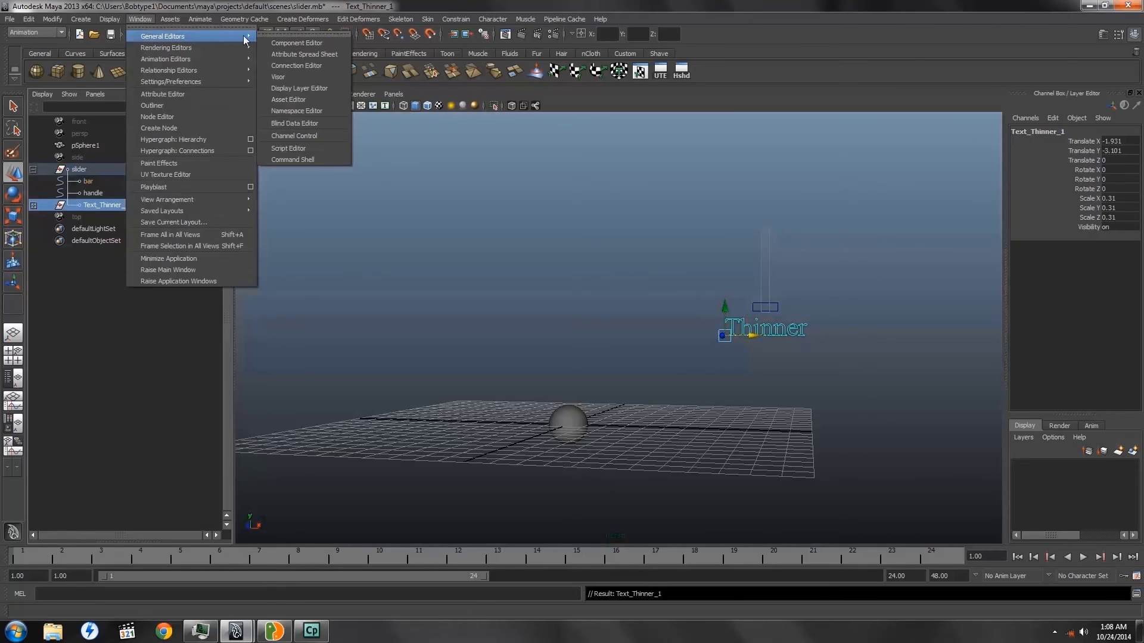
{"action": "left_click", "coordinate": [295, 136]}
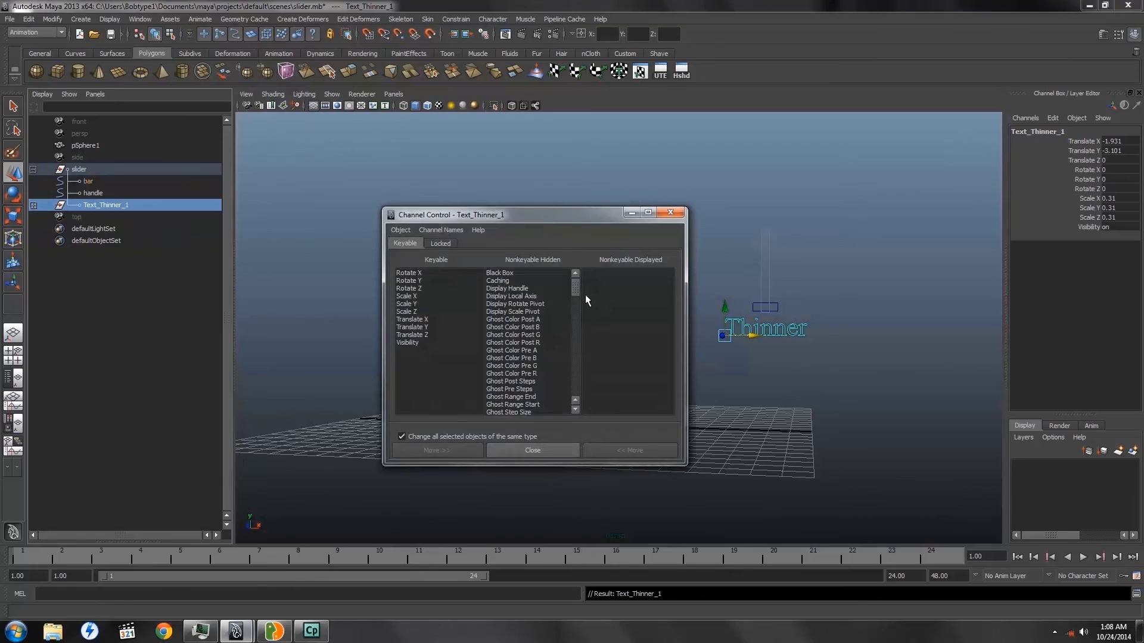
{"action": "left_click_drag", "start_coordinate": [576, 288], "coordinate": [584, 410]}
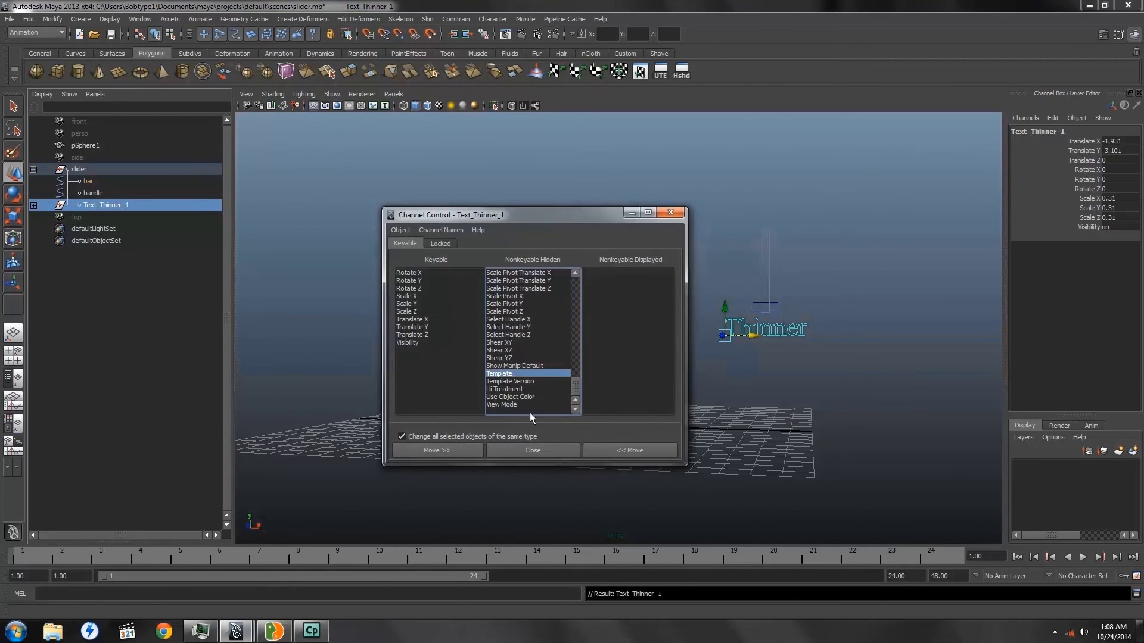
{"action": "left_click", "coordinate": [609, 448]}
{"action": "left_click", "coordinate": [670, 213]}
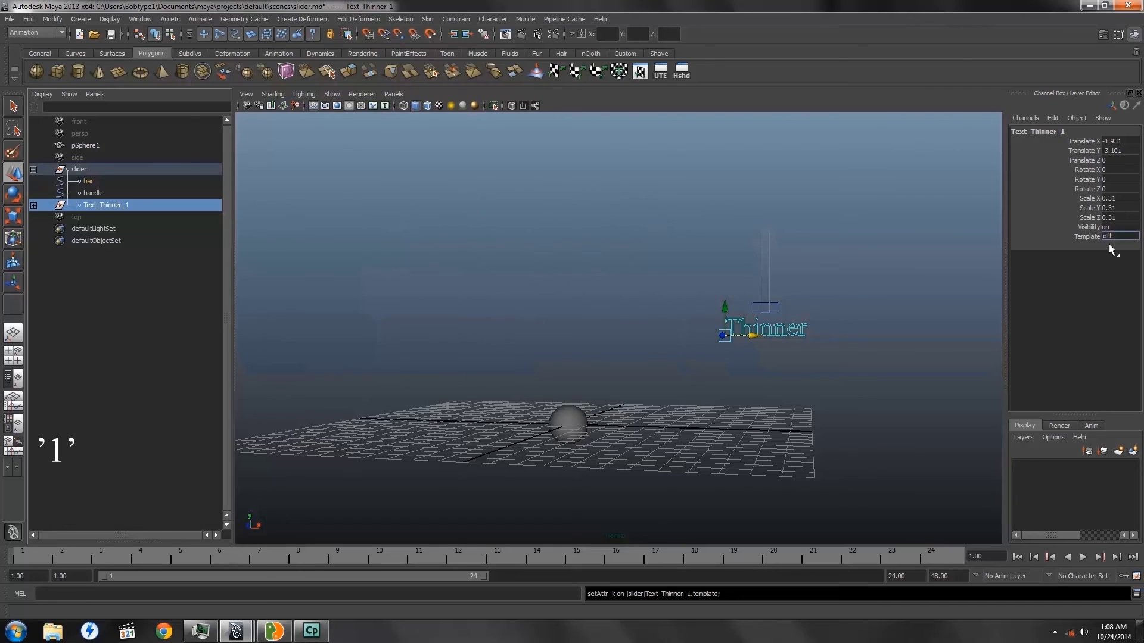
{"action": "key", "text": "Return"}
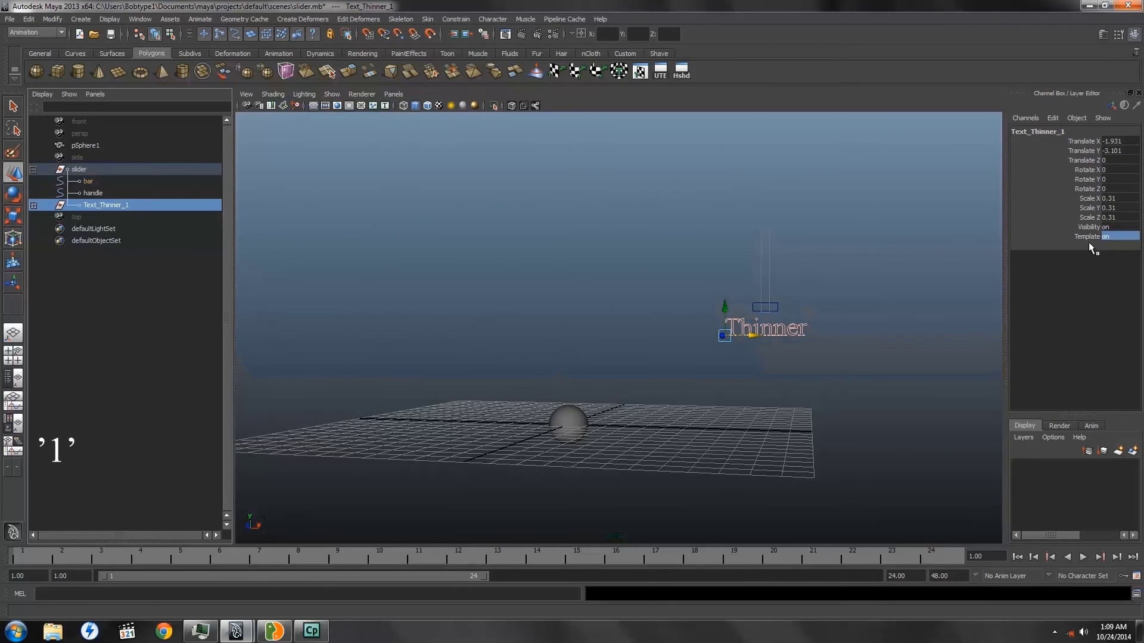
{"action": "left_click", "coordinate": [770, 383]}
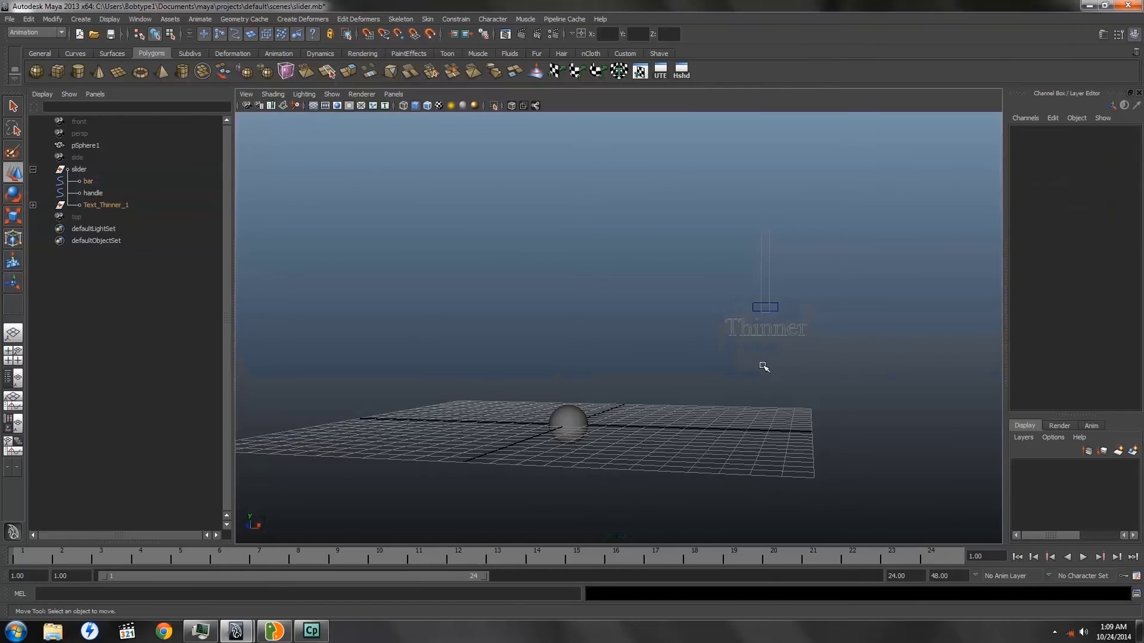
Move the whole slider group, including its handle and Thinner label, along X
{"action": "left_click", "coordinate": [69, 170]}
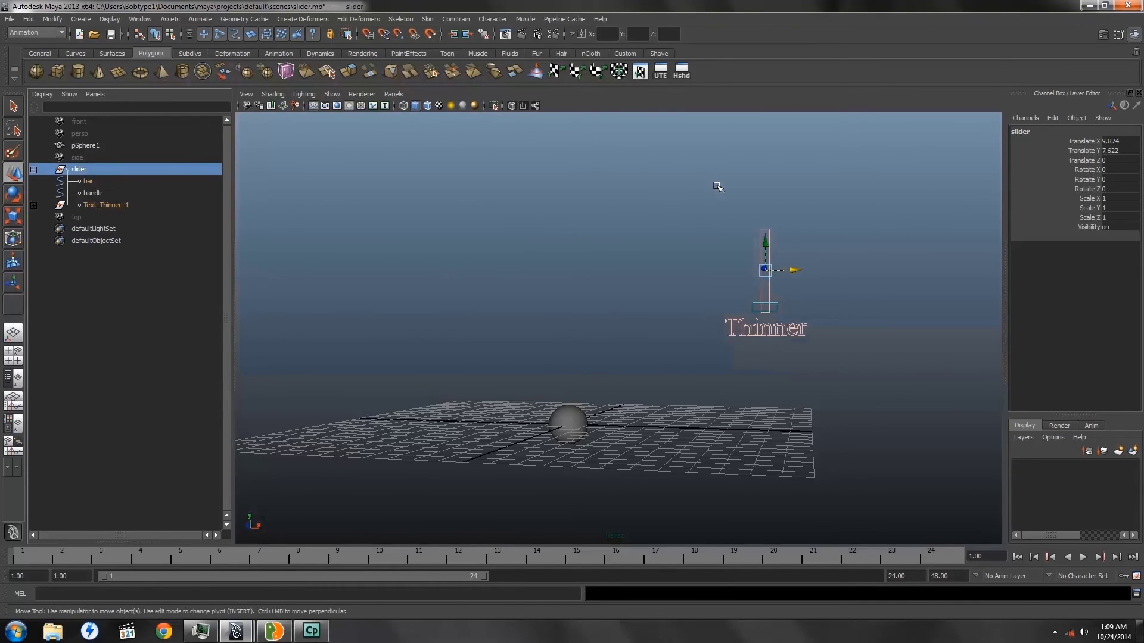
{"action": "left_click_drag", "start_coordinate": [796, 272], "coordinate": [575, 395]}
{"action": "left_click", "coordinate": [767, 307]}
{"action": "left_click", "coordinate": [697, 355]}
{"action": "middle_click_drag", "start_coordinate": [574, 396], "coordinate": [580, 362], "text": "alt"}
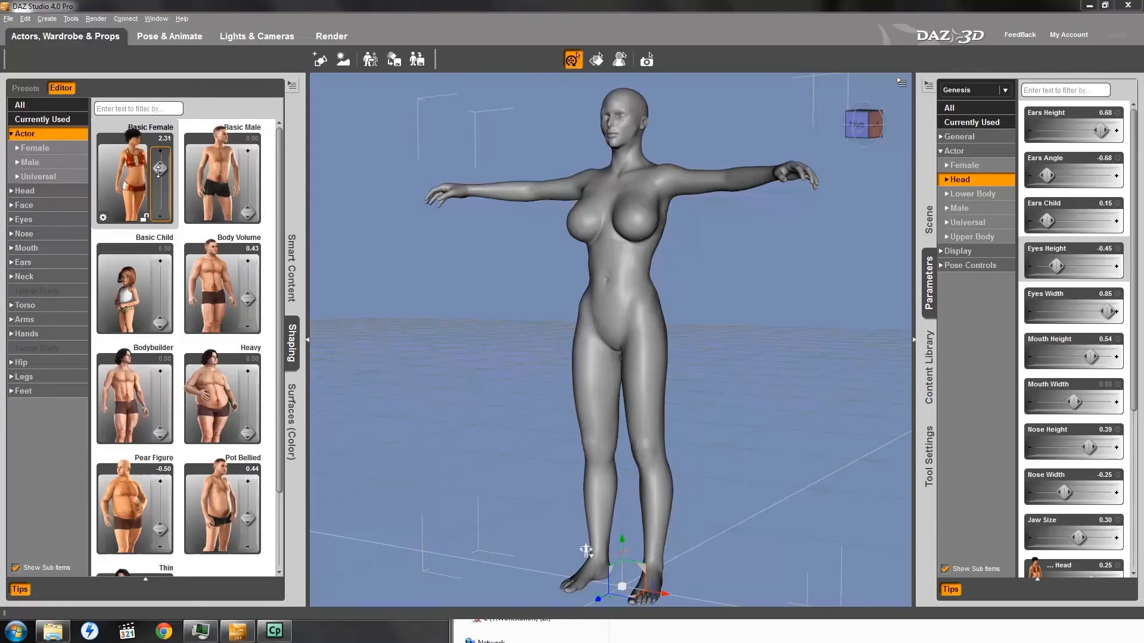
Switch to DAZ Studio and increase the Basic Female shape of the Genesis figure
{"action": "left_click_drag", "start_coordinate": [158, 171], "coordinate": [158, 145]}
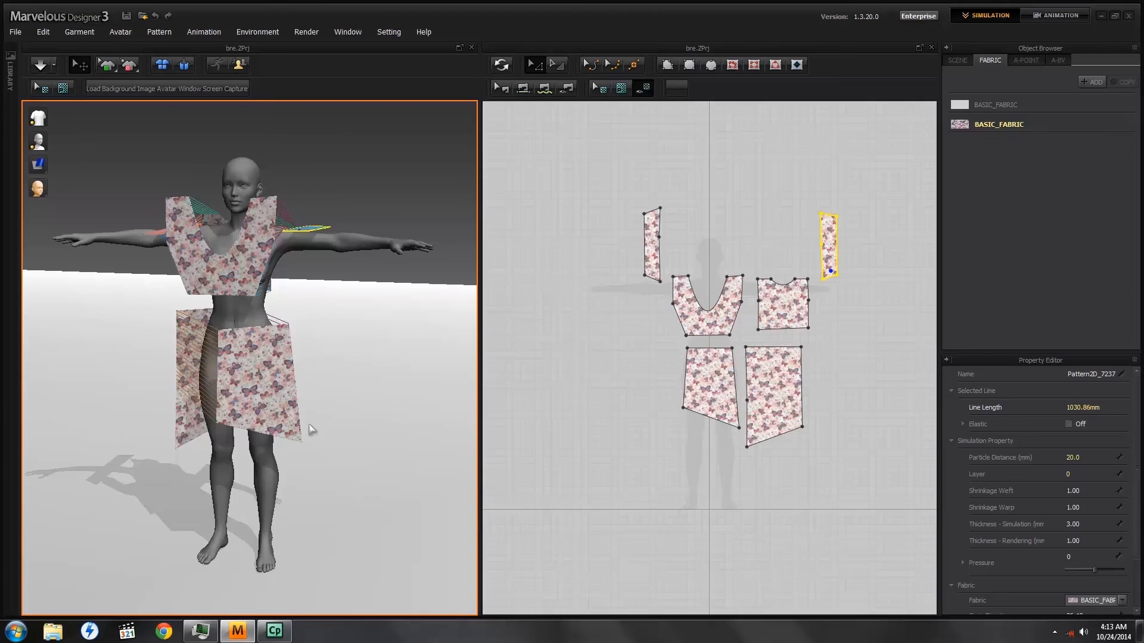
Switch to Marvelous Designer and start the cloth simulation to drape the sewn garment patterns on the avatar
{"action": "mouse_move", "coordinate": [310, 434]}
{"action": "right_mouse_down"}
{"action": "mouse_move", "coordinate": [322, 451]}
{"action": "mouse_move", "coordinate": [365, 462]}
{"action": "mouse_move", "coordinate": [433, 438]}
{"action": "mouse_move", "coordinate": [457, 395]}
{"action": "mouse_move", "coordinate": [196, 443]}
{"action": "mouse_move", "coordinate": [113, 416]}
{"action": "mouse_move", "coordinate": [34, 411]}
{"action": "mouse_move", "coordinate": [46, 429]}
{"action": "mouse_move", "coordinate": [161, 449]}
{"action": "mouse_move", "coordinate": [320, 430]}
{"action": "right_mouse_up"}
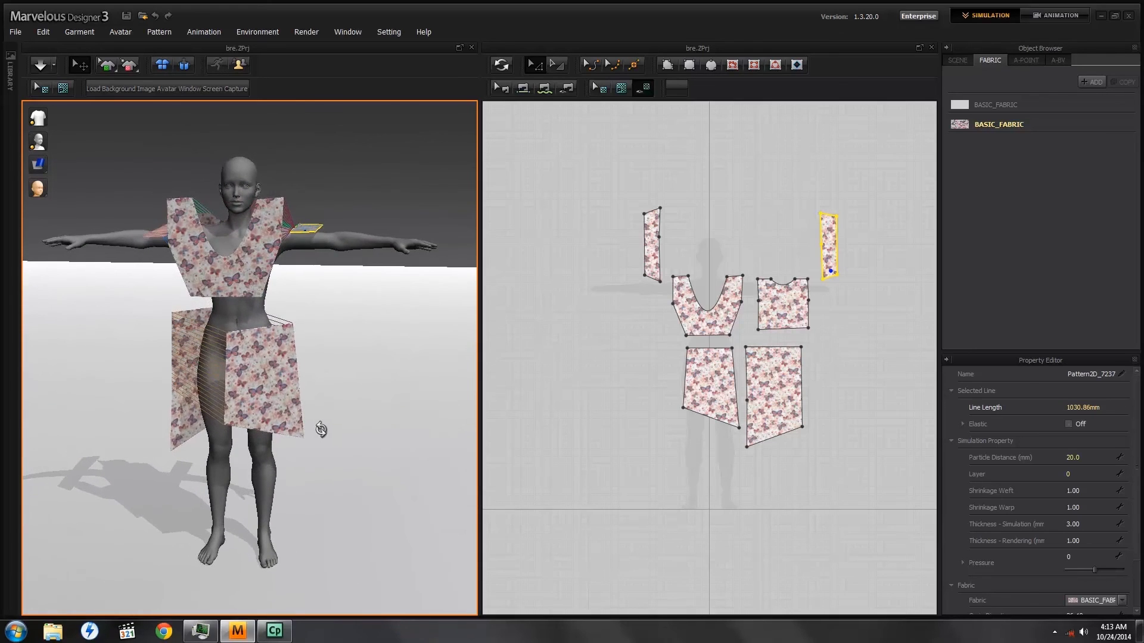
{"action": "left_click", "coordinate": [39, 65]}
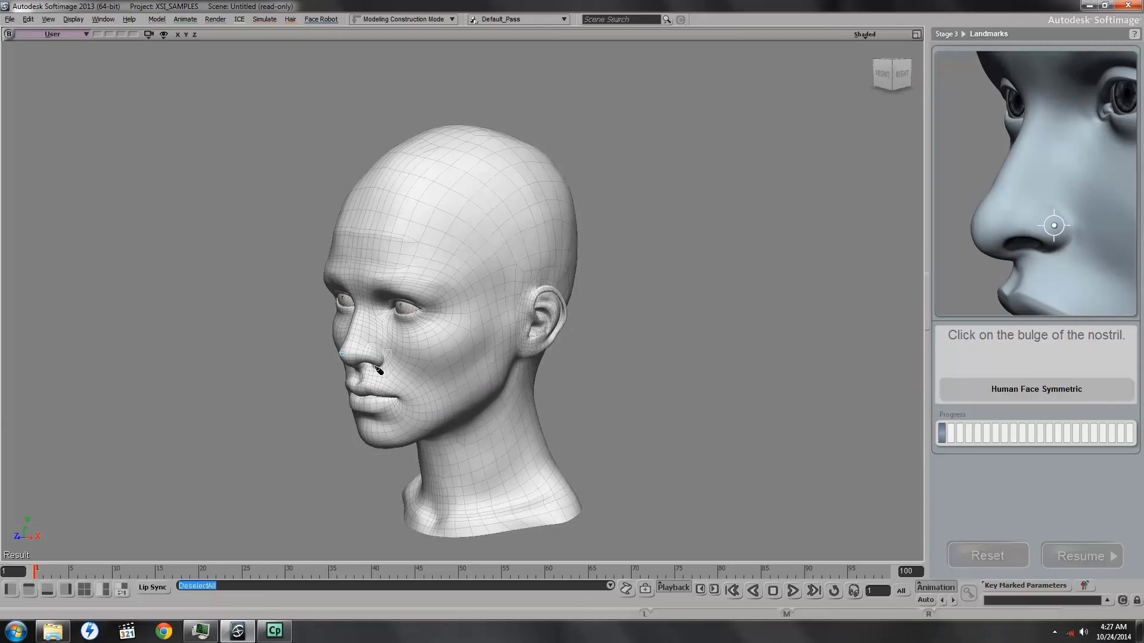
Switch to Softimage Face Robot and pick the symmetric landmarks on the nostril bulge, around the eye and at the brow
{"action": "left_click", "coordinate": [480, 376]}
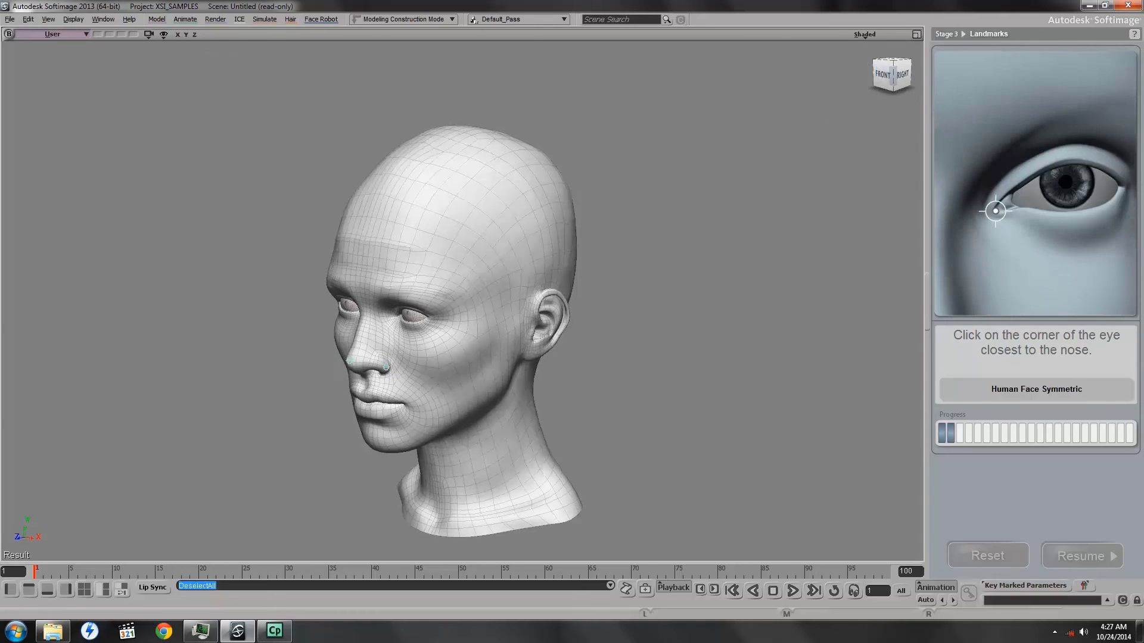
{"action": "left_click", "coordinate": [485, 294]}
{"action": "left_click", "coordinate": [505, 287]}
{"action": "left_click", "coordinate": [523, 293]}
{"action": "left_click", "coordinate": [518, 272]}
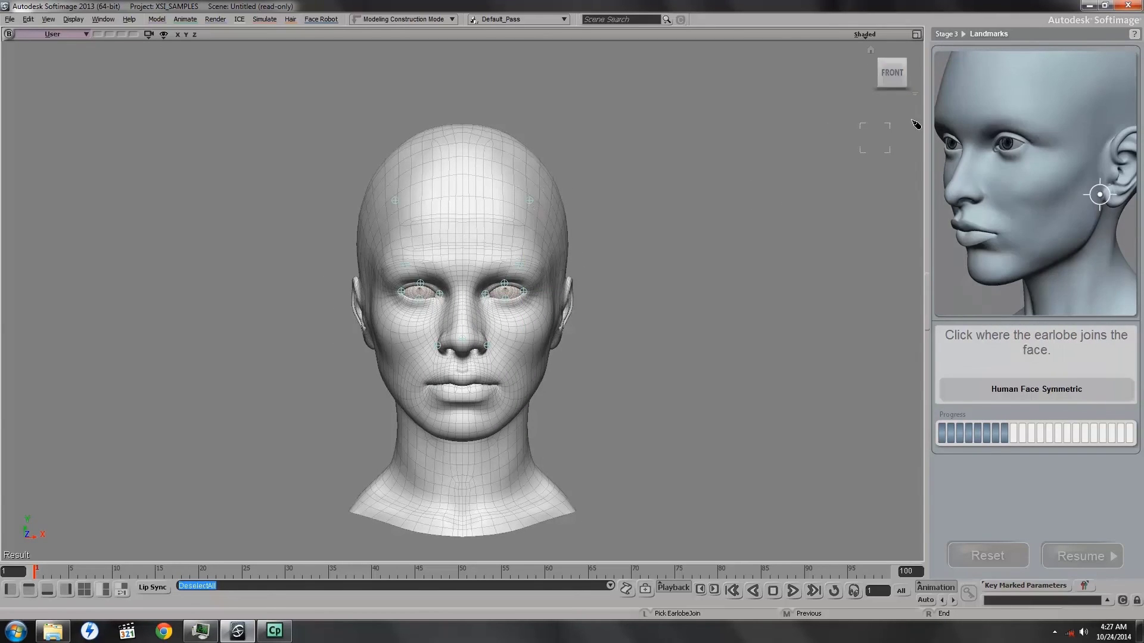
Pick the face landmarks at the earlobe joint, along the jaw and chin, and on the lower edge of the lower lip
{"action": "left_click", "coordinate": [473, 327]}
{"action": "left_click", "coordinate": [454, 396]}
{"action": "left_click", "coordinate": [488, 429]}
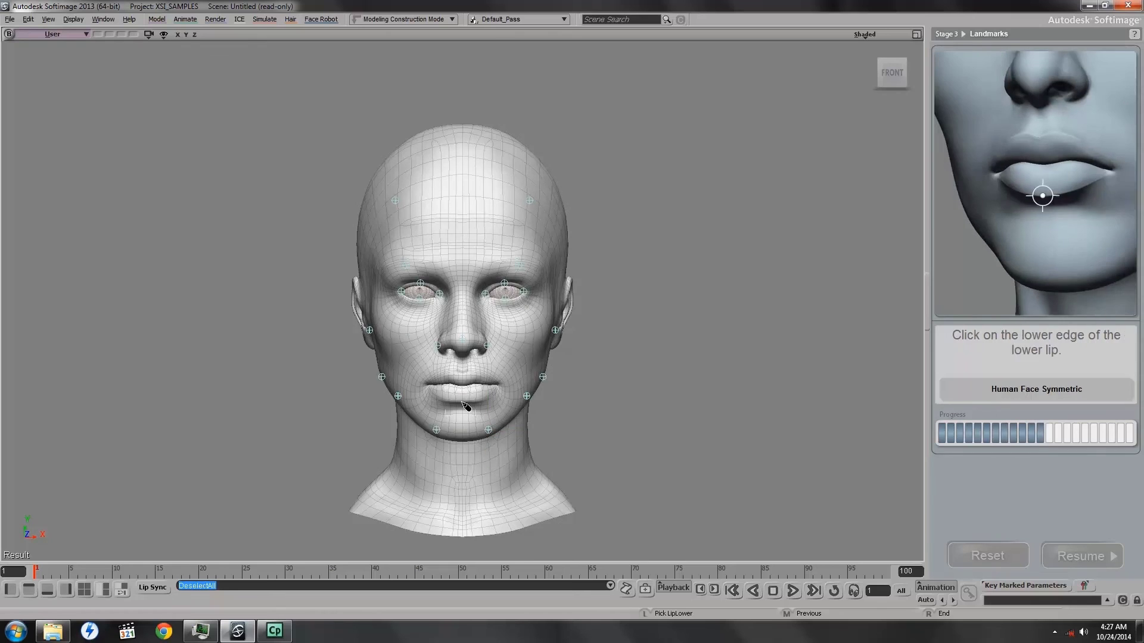
{"action": "left_click", "coordinate": [462, 401]}
Pick the remaining landmarks on the neck and beneath the ear, and finish landmark picking
{"action": "left_click", "coordinate": [906, 70]}
{"action": "left_click", "coordinate": [506, 370]}
{"action": "left_click", "coordinate": [441, 464]}
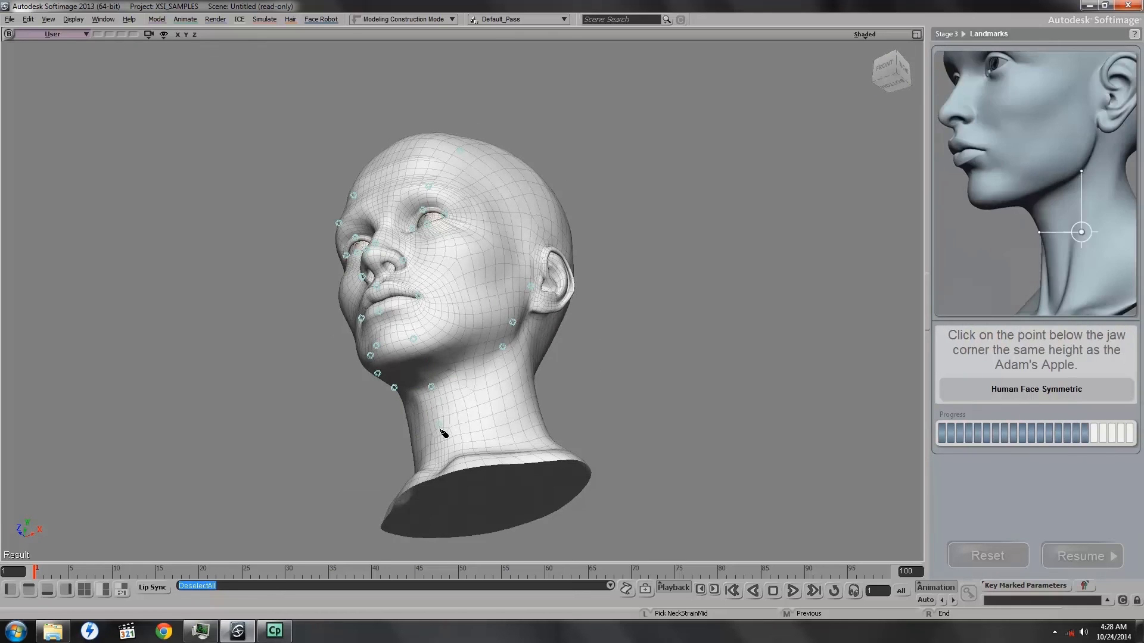
{"action": "left_click", "coordinate": [555, 450]}
{"action": "left_click", "coordinate": [495, 392]}
{"action": "left_click", "coordinate": [474, 353]}
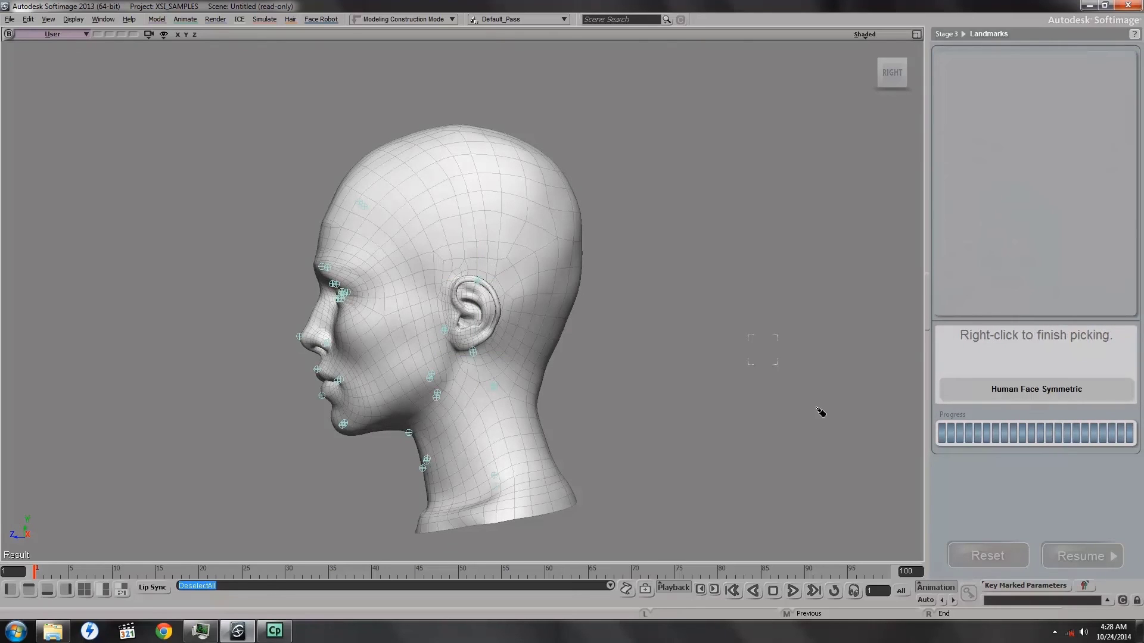
{"action": "right_click", "coordinate": [684, 312]}
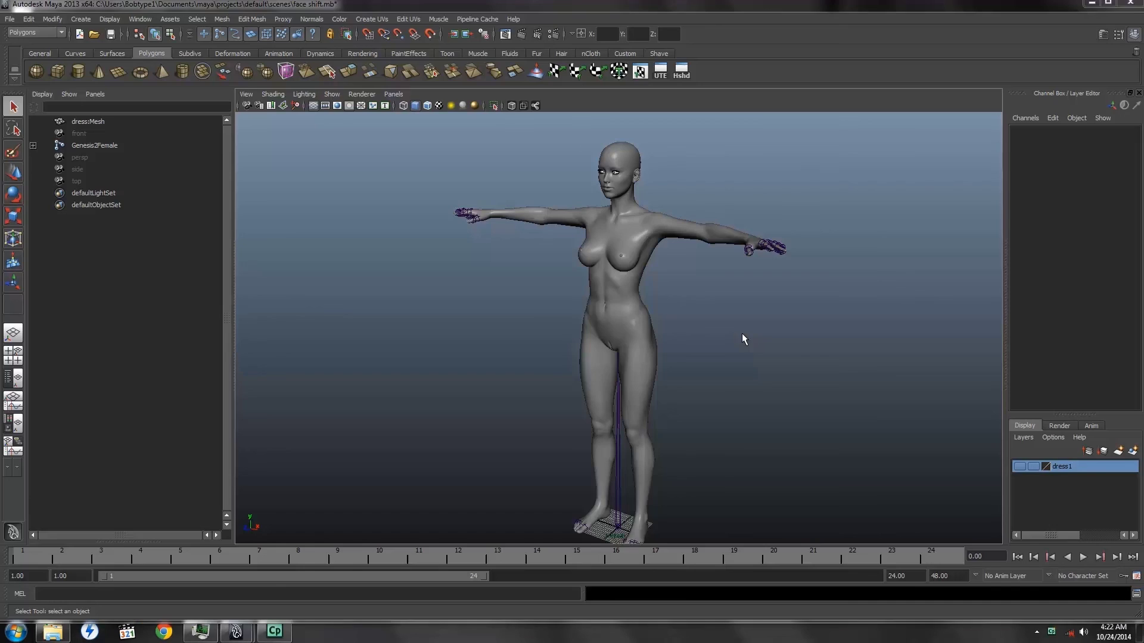
Switch to Maya, display the Genesis2Female character with textures, and make the dress1 layer visible
{"action": "mouse_move", "coordinate": [743, 340]}
{"action": "left_mouse_down", "text": "alt"}
{"action": "mouse_move", "coordinate": [671, 355]}
{"action": "mouse_move", "coordinate": [629, 346]}
{"action": "mouse_move", "coordinate": [750, 340]}
{"action": "left_mouse_up", "text": "alt"}
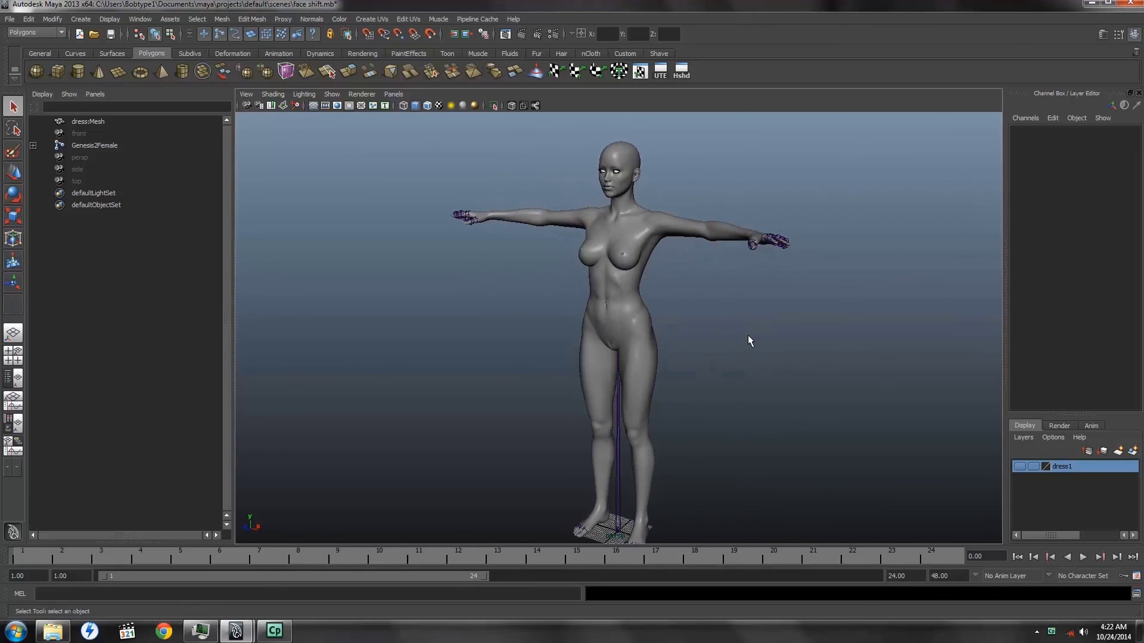
{"action": "key", "text": "6"}
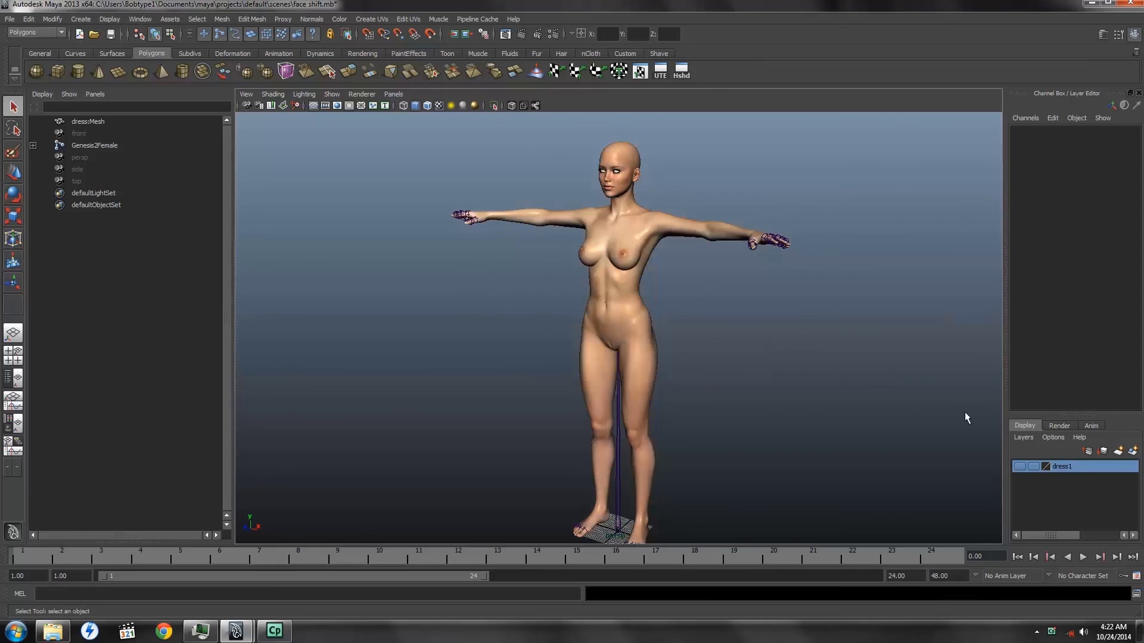
{"action": "left_click", "coordinate": [1018, 467]}
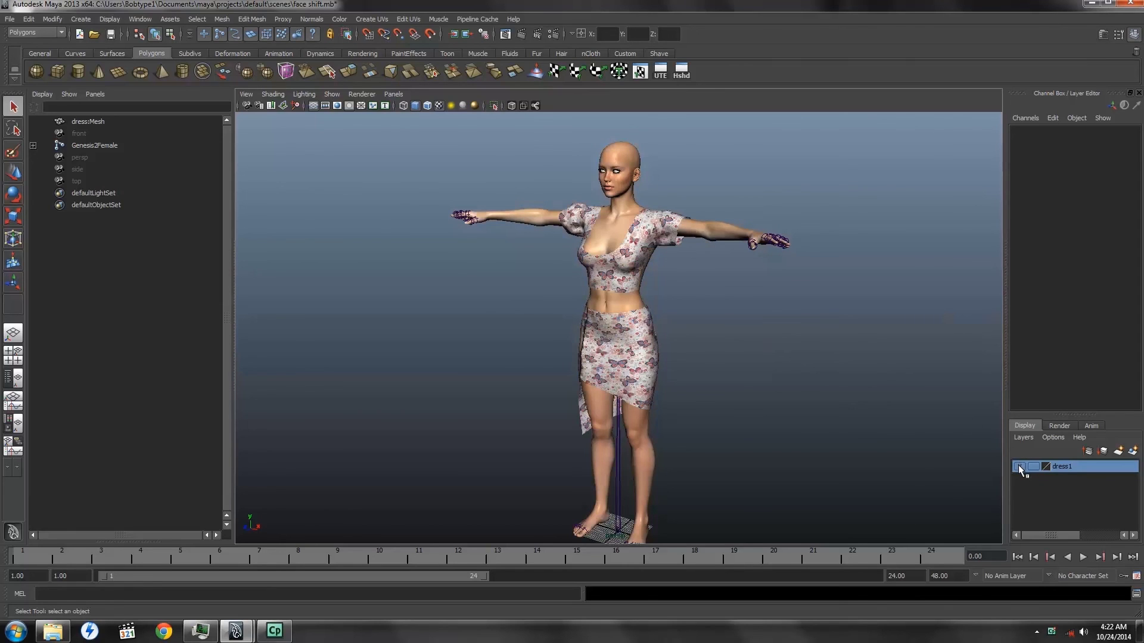
{"action": "left_click_drag", "start_coordinate": [709, 408], "coordinate": [722, 384], "text": "alt"}
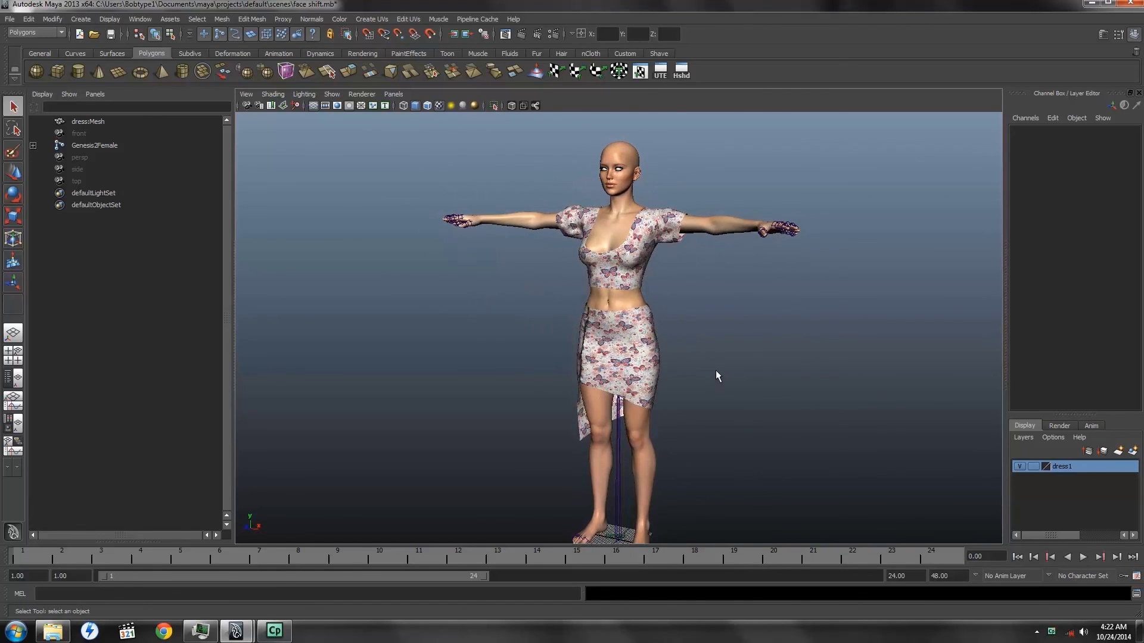